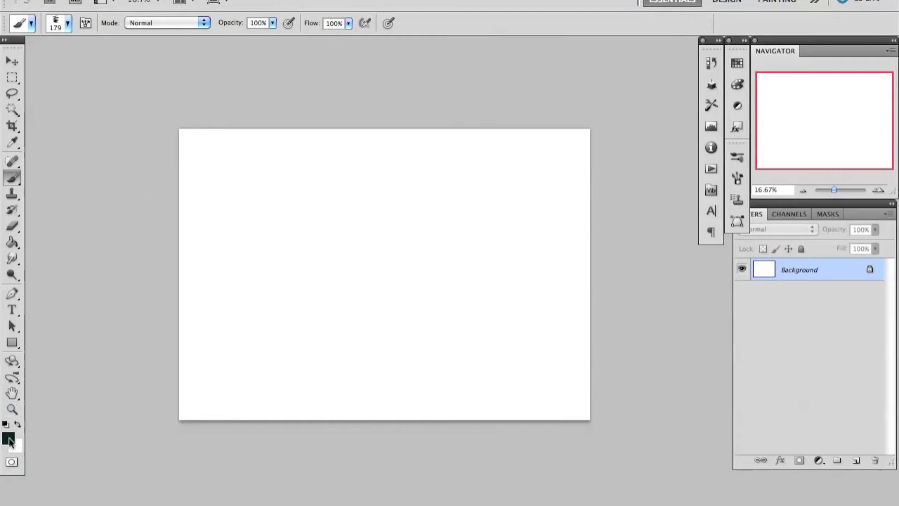
- Fill the whole canvas with a dark green foreground colour
left_click(10, 441)
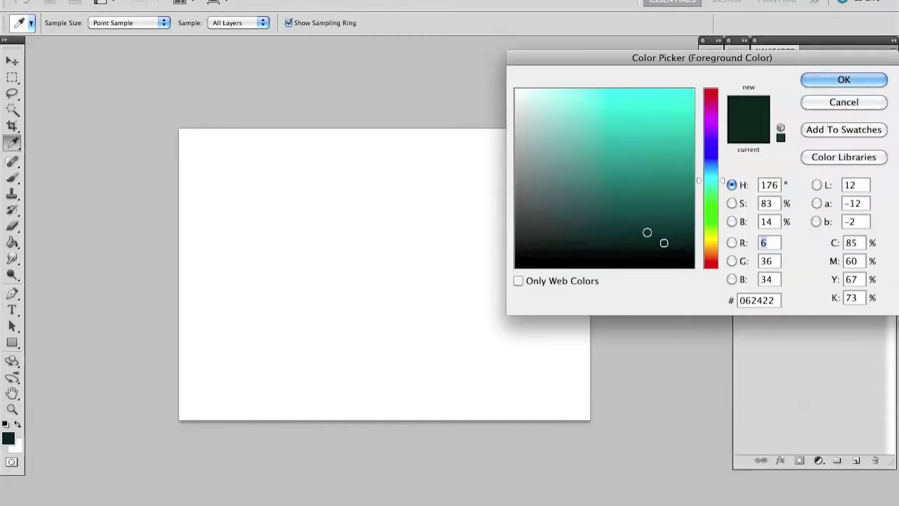
left_click(821, 80)
key("b")
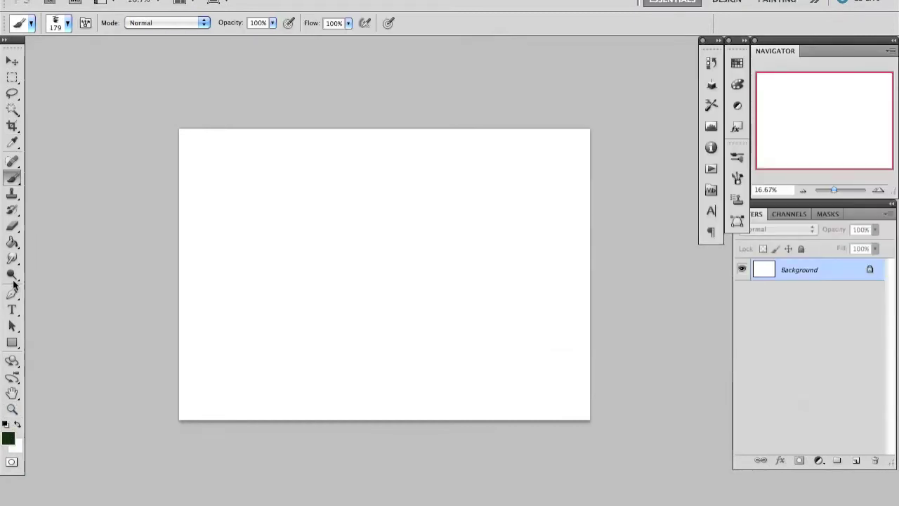
left_click(12, 243)
- Set up a textured brush in brighter green with Color Dodge blending and dab a faint glow
left_click(479, 254)
key("b")
right_click(192, 330)
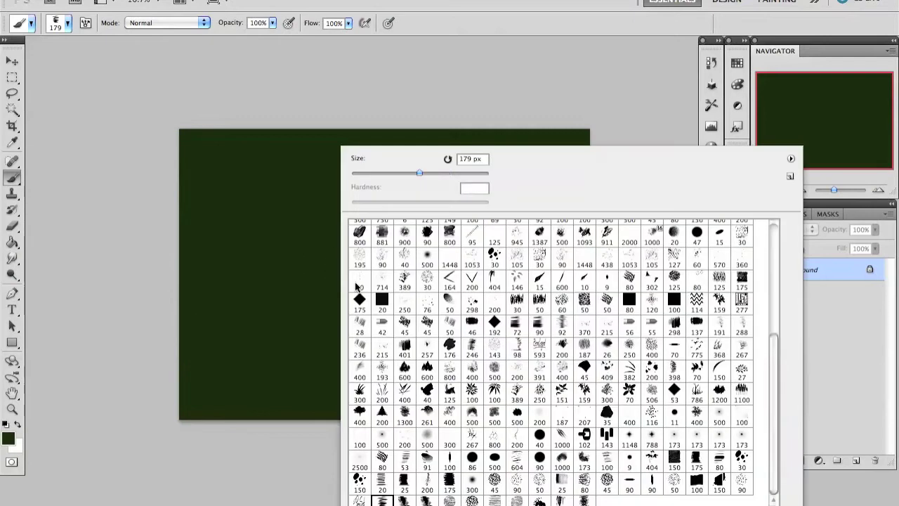
left_click(9, 439)
left_click(843, 80)
left_click(166, 23)
left_click(150, 143)
left_click(297, 334)
- Crop a strip off the canvas bottom, then brush a green glow at lower left
key("c")
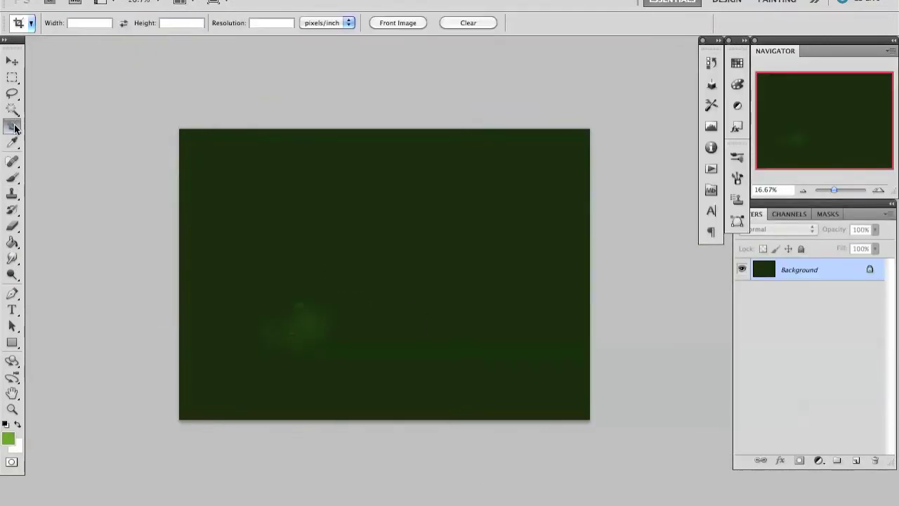
left_click_drag(179, 129, 590, 420)
key("ctrl+minus")
left_click_drag(403, 389, 402, 368)
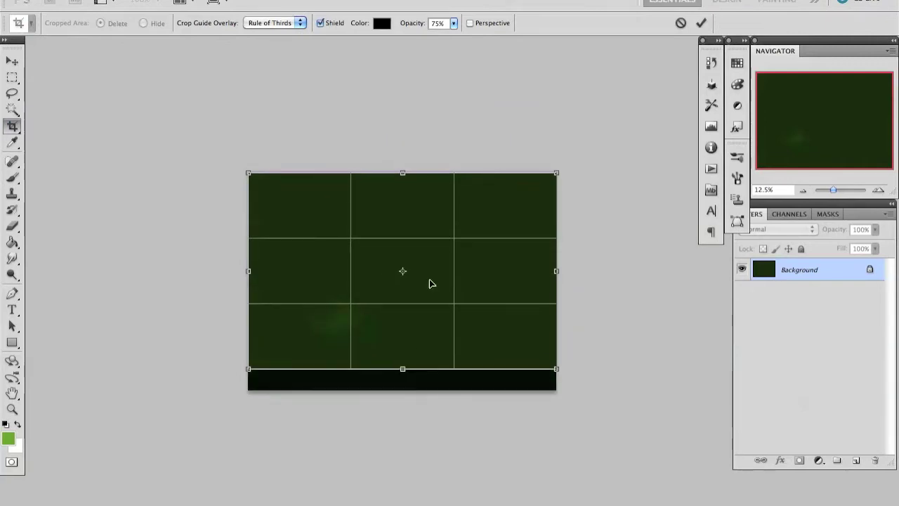
key("Return")
key("b")
mouse_move(401, 337)
left_mouse_down()
mouse_move(397, 324)
mouse_move(431, 321)
mouse_move(351, 305)
mouse_move(470, 334)
left_mouse_up()
- Paint a warm orange glow across the lower middle of the canvas
left_click(7, 438)
left_click(708, 249)
left_click(843, 80)
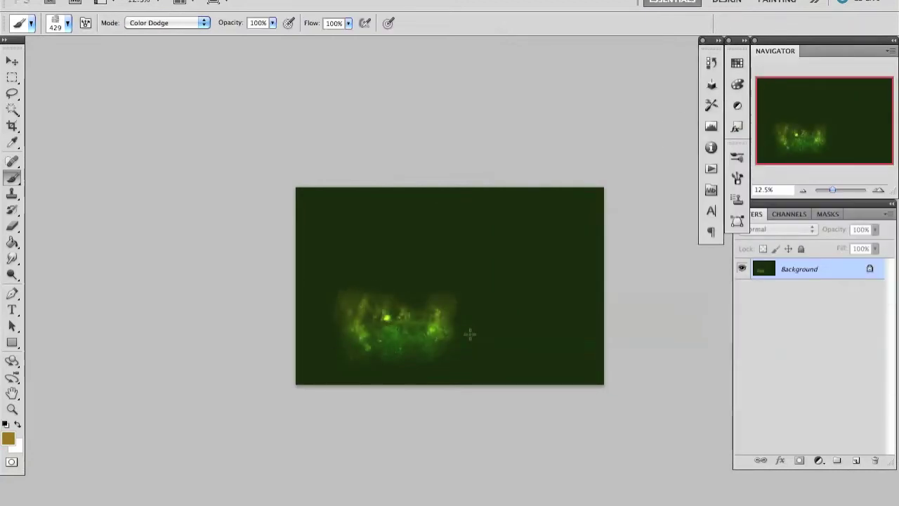
left_click_drag(416, 277, 450, 323)
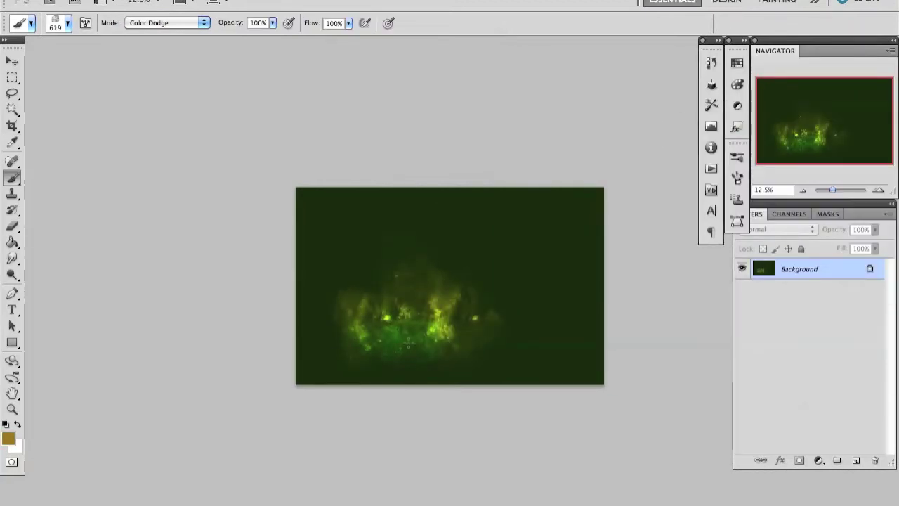
- Paint faint blue glows at the upper right and upper left
left_click(8, 438)
left_click(709, 170)
left_click(656, 127)
key("Return")
left_click_drag(525, 241, 575, 241)
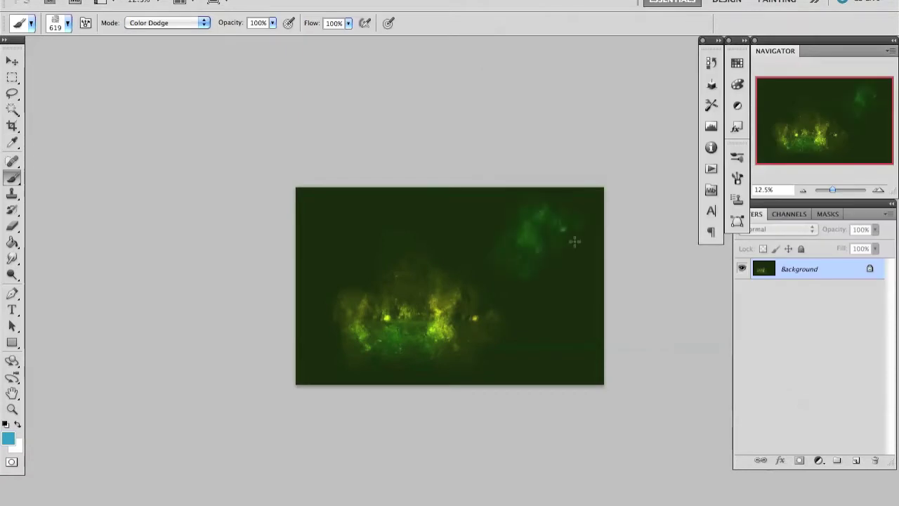
left_click_drag(356, 250, 351, 217)
- Add red glows at the upper right and right side, undoing unwanted strokes
left_click(8, 438)
left_click(707, 92)
left_click(685, 116)
left_click(814, 80)
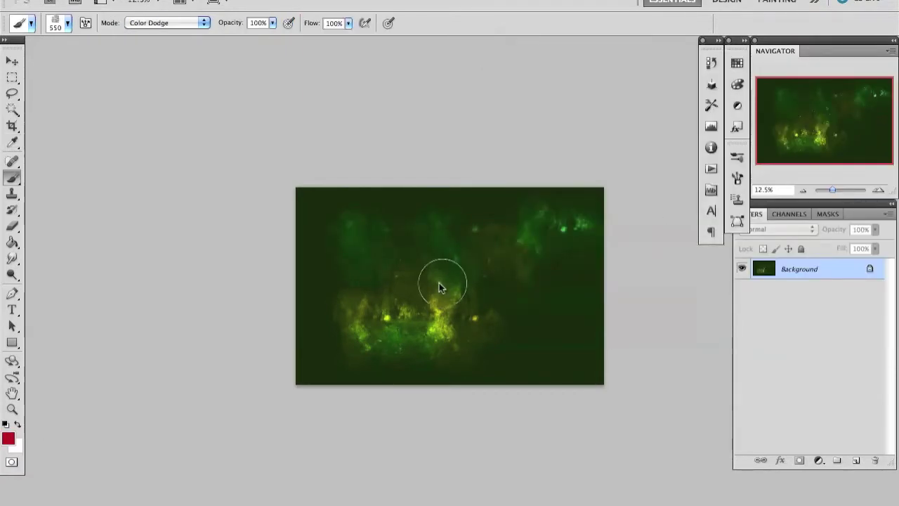
left_click_drag(512, 247, 533, 281)
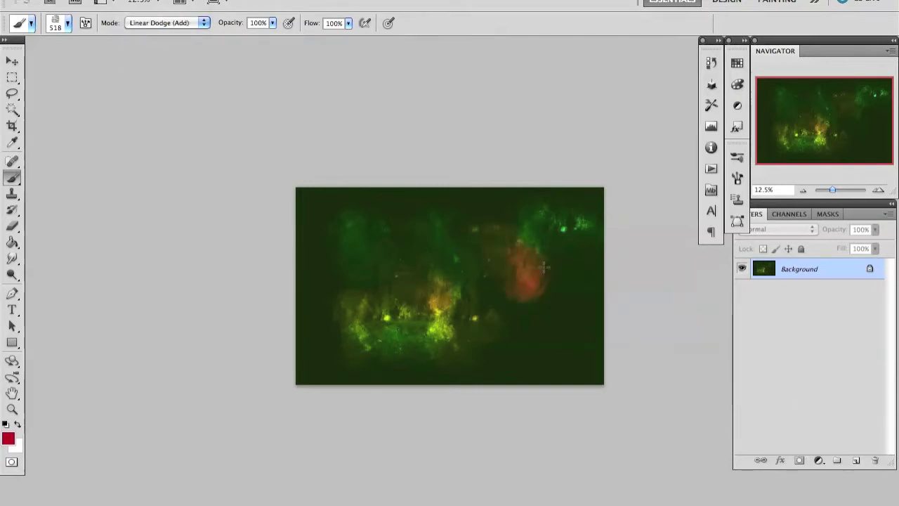
key("ctrl+z")
left_click_drag(554, 235, 534, 267)
mouse_move(421, 262)
left_mouse_down()
mouse_move(378, 333)
mouse_move(429, 309)
left_mouse_up()
key("ctrl+z")
left_click_drag(526, 298, 544, 281)
- Enlarge the brush to 300 and paint orange-yellow glow across the centre plus a red top-left stroke
key("ctrl+plus")
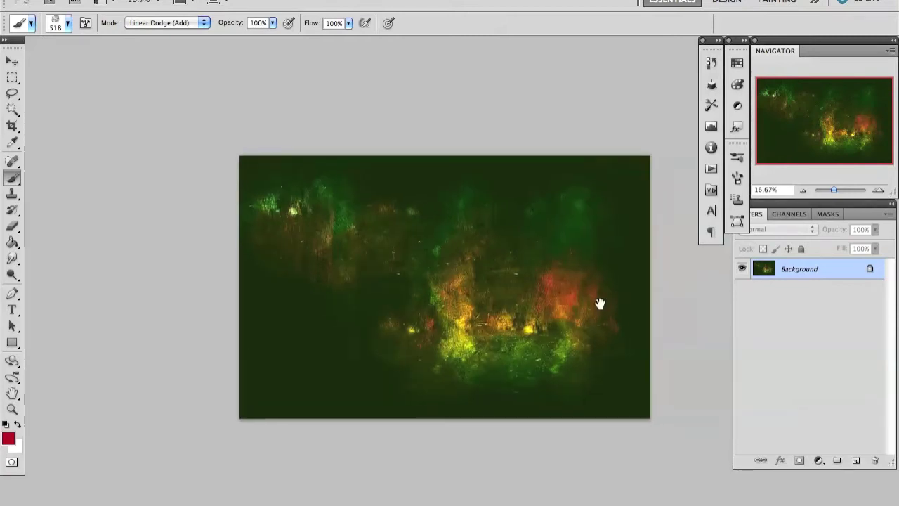
right_click(497, 311)
double_click(448, 388)
mouse_move(492, 312)
left_mouse_down()
mouse_move(464, 319)
mouse_move(394, 288)
mouse_move(347, 193)
left_mouse_up()
left_click_drag(297, 143, 330, 179)
- Paint bright blue and pink glow near the top centre
left_click(8, 438)
left_click(709, 161)
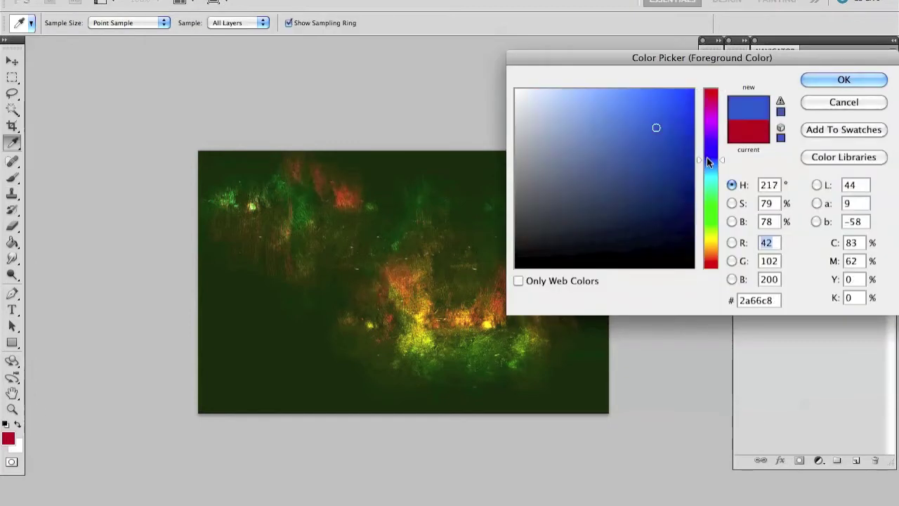
left_click(843, 80)
left_click_drag(288, 160, 263, 188)
left_click_drag(335, 199, 390, 211)
- In Linear Dodge (Add) mode, paint blue glow at lower left, top centre and upper right
left_click(166, 23)
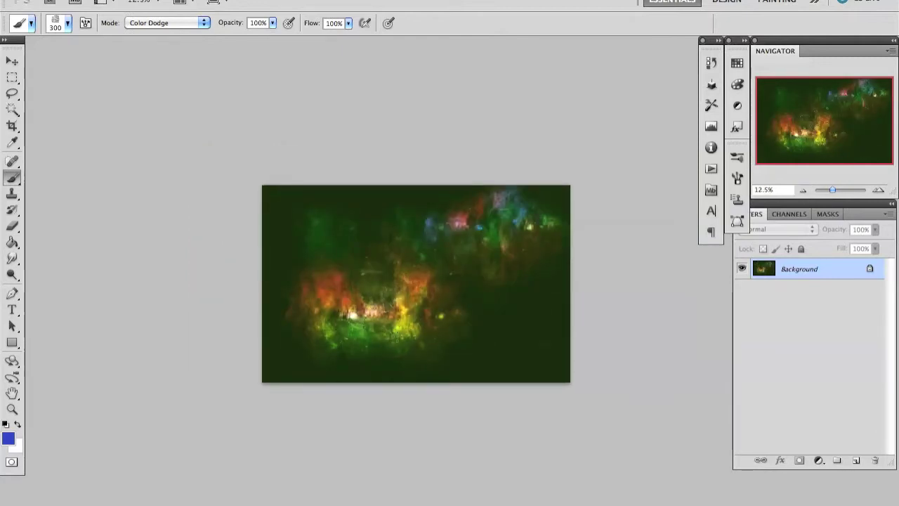
left_click(205, 23)
left_click(162, 36)
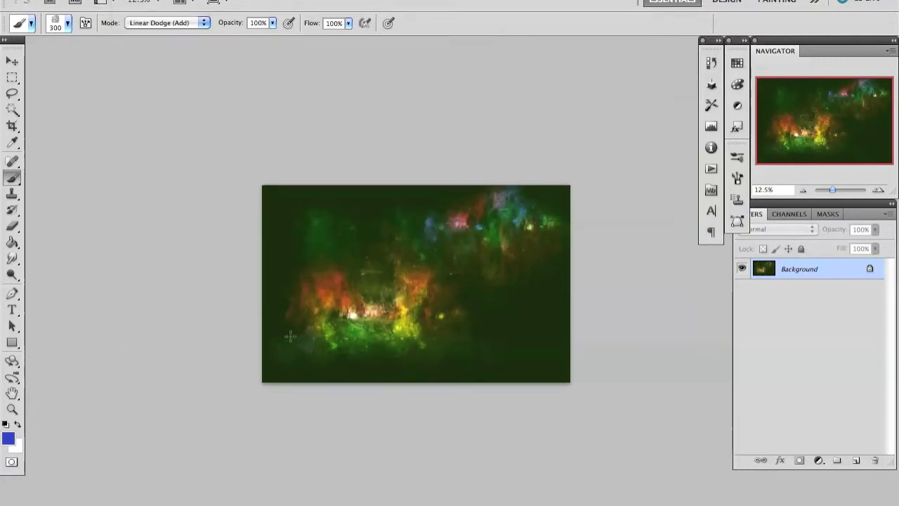
left_click_drag(290, 336, 323, 344)
left_click_drag(436, 211, 403, 200)
left_click_drag(459, 240, 437, 208)
- Darken the top-left with sampled dark green in Overlay, then nudge Hue/Saturation hue to +4
left_click(177, 23)
left_click(180, 138)
left_click(287, 231, "alt")
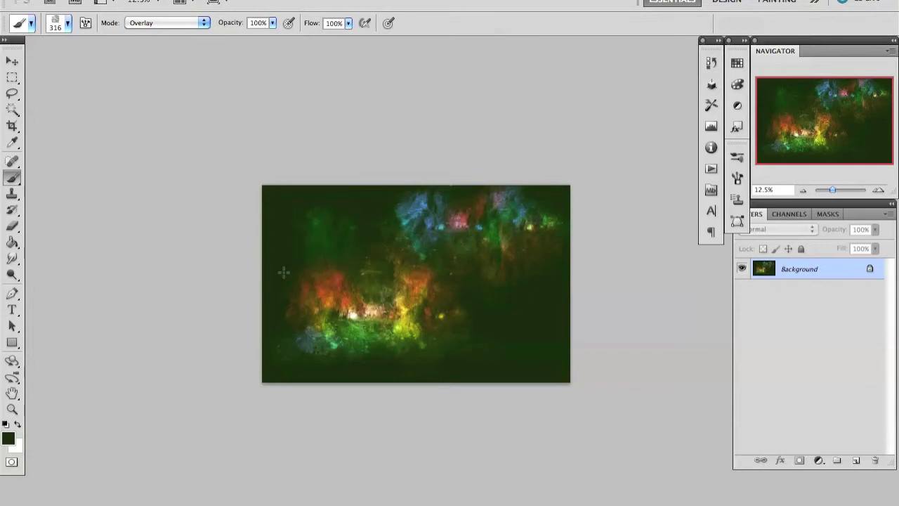
left_click_drag(326, 218, 312, 193)
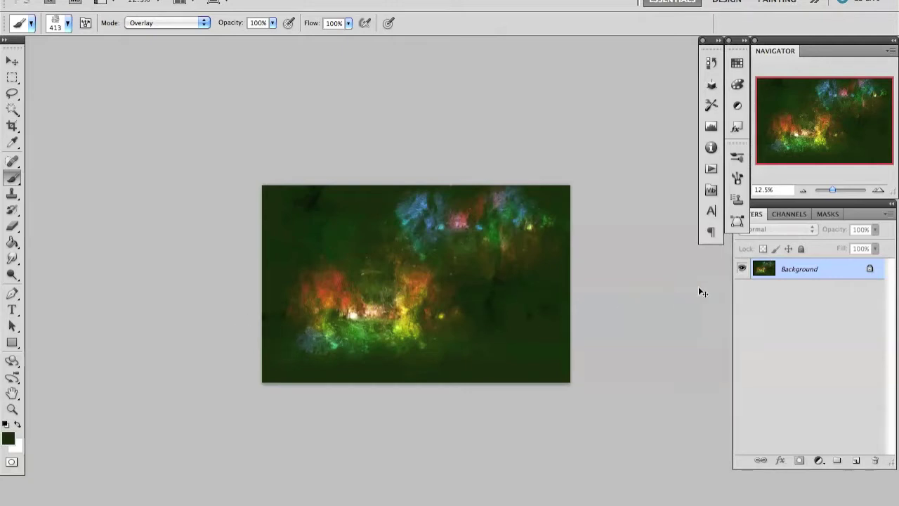
key("ctrl+u")
left_click_drag(705, 303, 709, 313)
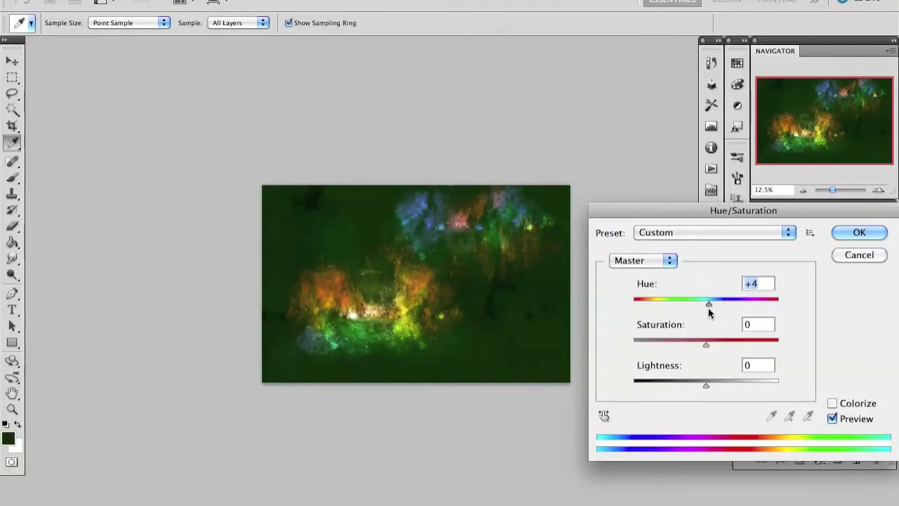
- Raise saturation to +3 and apply the Hue/Saturation change at Hue +6
mouse_move(707, 346)
left_mouse_down()
mouse_move(728, 345)
mouse_move(709, 347)
left_mouse_up()
mouse_move(705, 385)
left_mouse_down()
mouse_move(692, 385)
mouse_move(703, 385)
left_mouse_up()
key("Return")
key("b")
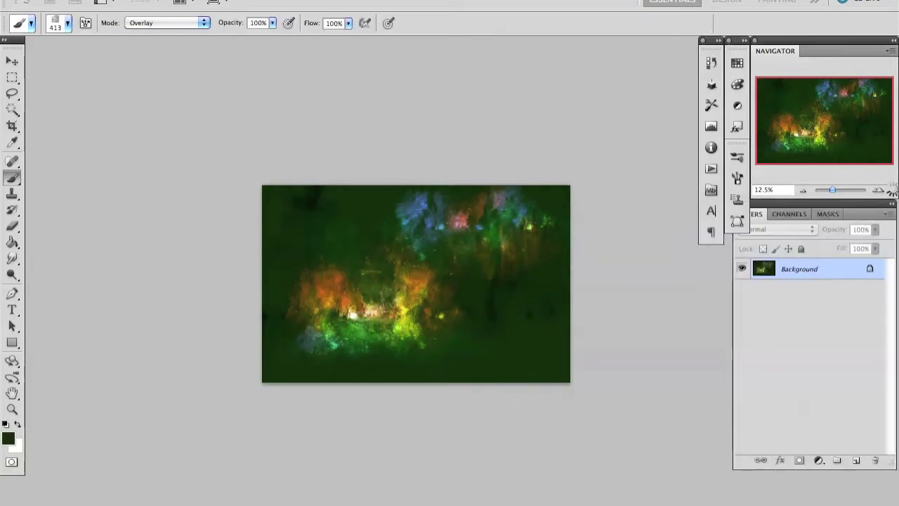
key("ctrl+plus")
key("i")
- Set the Levels midtones to 0.97, then pick an orange paint colour
key("ctrl+l")
left_click_drag(712, 321, 717, 321)
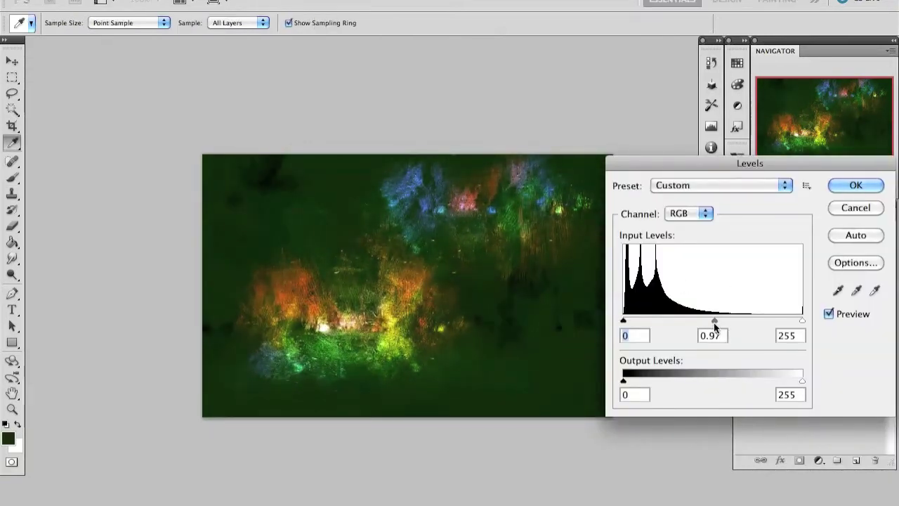
left_click(842, 184)
key("b")
left_click(397, 280, "alt")
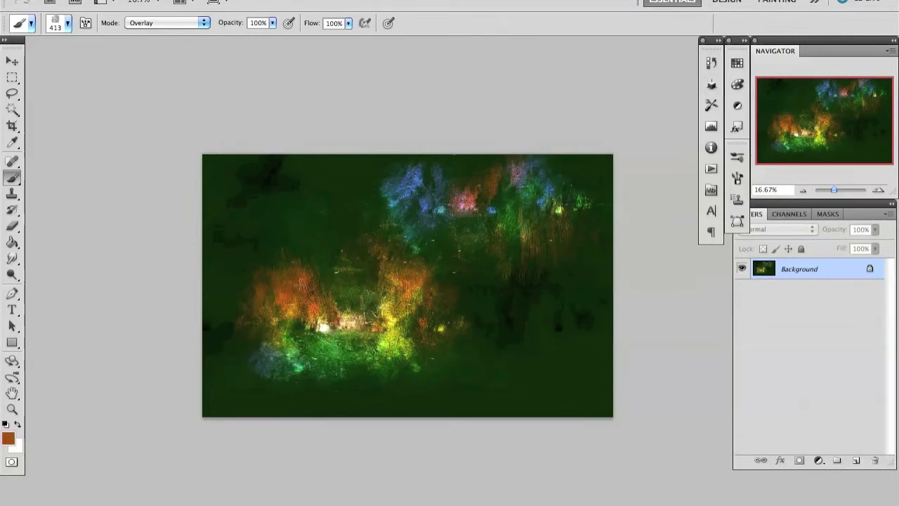
left_click(166, 22)
- With the brush back in Normal mode, paint an orange-brown stroke on the left
left_click(141, 8)
left_click(308, 262, "alt")
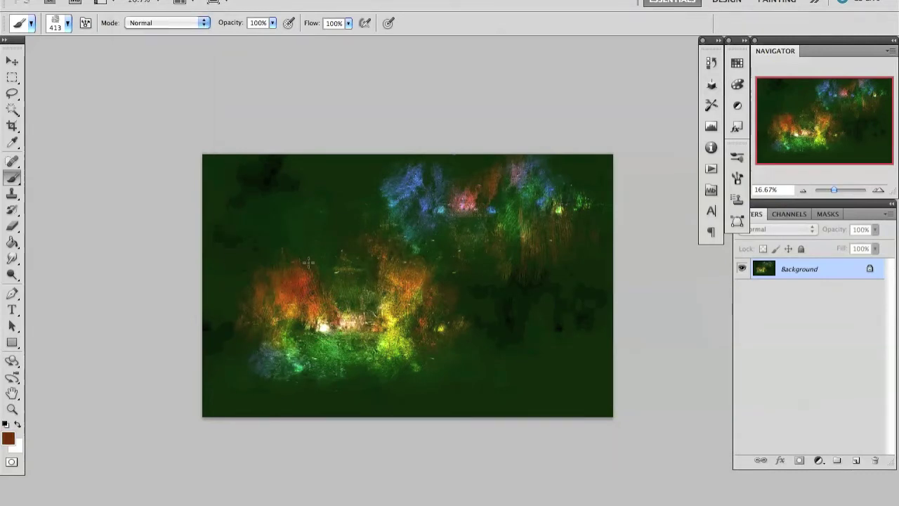
left_click(316, 309, "alt")
left_click_drag(290, 239, 270, 203)
- Paint hazy light blue sky strokes along the top
left_click(413, 176, "alt")
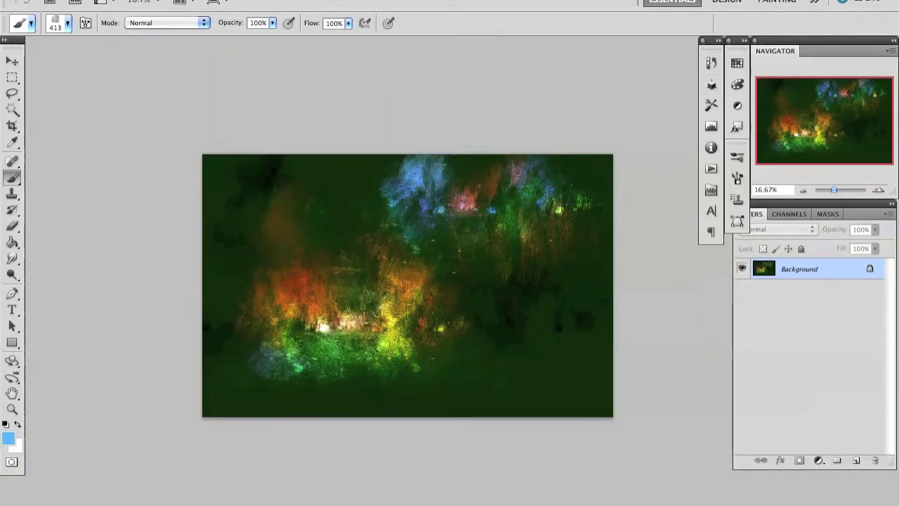
left_click_drag(449, 172, 329, 152)
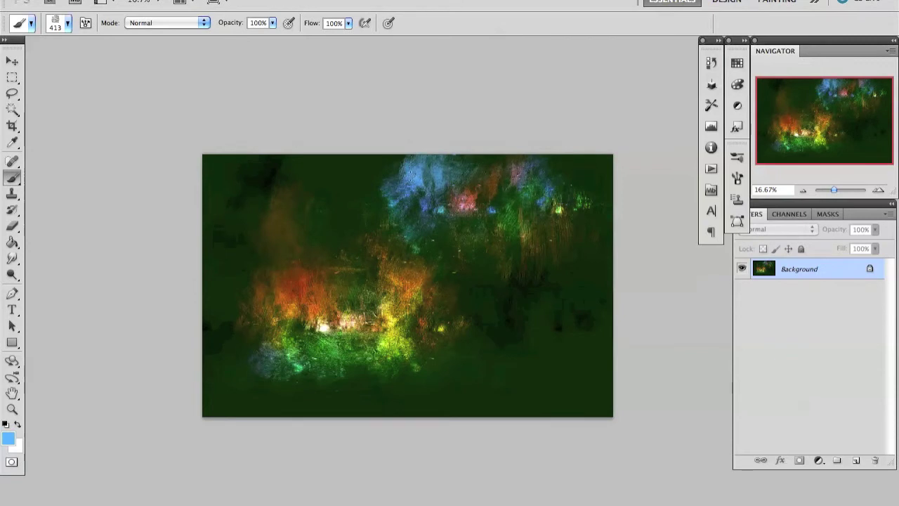
left_click(405, 167, "alt")
left_click_drag(394, 168, 344, 163)
mouse_move(436, 169)
left_mouse_down()
mouse_move(527, 175)
mouse_move(523, 211)
mouse_move(449, 204)
left_mouse_up()
- Cover the red patch at the top right with hazy blue and light strokes
left_click(463, 200, "alt")
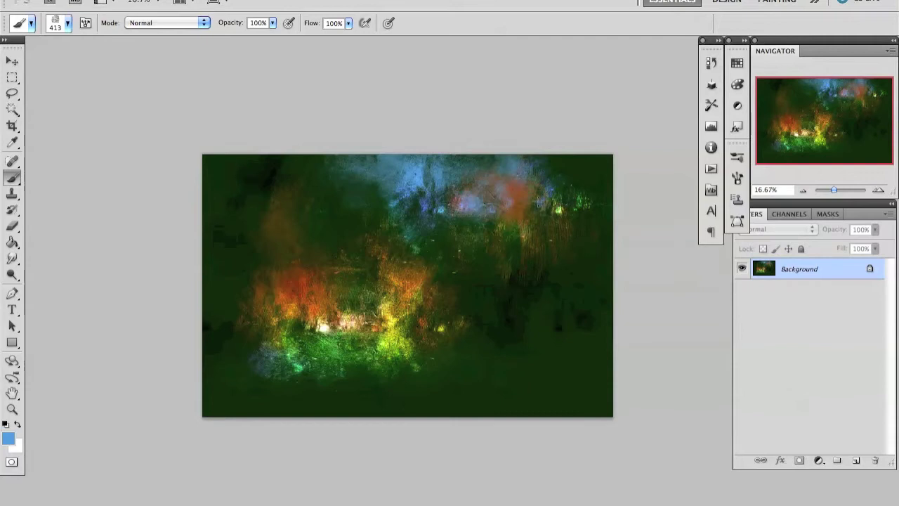
left_click(566, 178, "alt")
left_click_drag(541, 196, 590, 159)
left_click_drag(568, 204, 608, 162)
left_click(566, 159, "alt")
left_click_drag(538, 197, 592, 164)
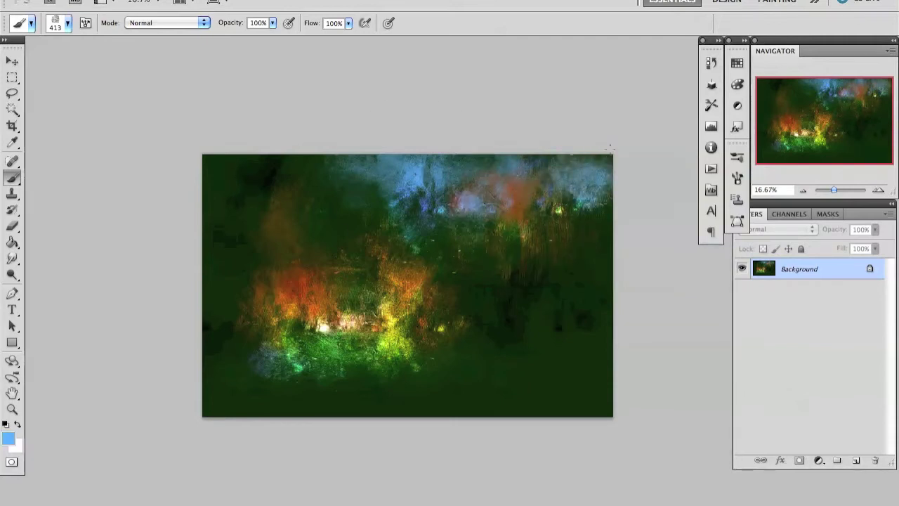
- Check the whole painting, shrink the brush, and sample light blue, brown and dark green
left_click(803, 190)
left_click(878, 190)
key("bracketleft")
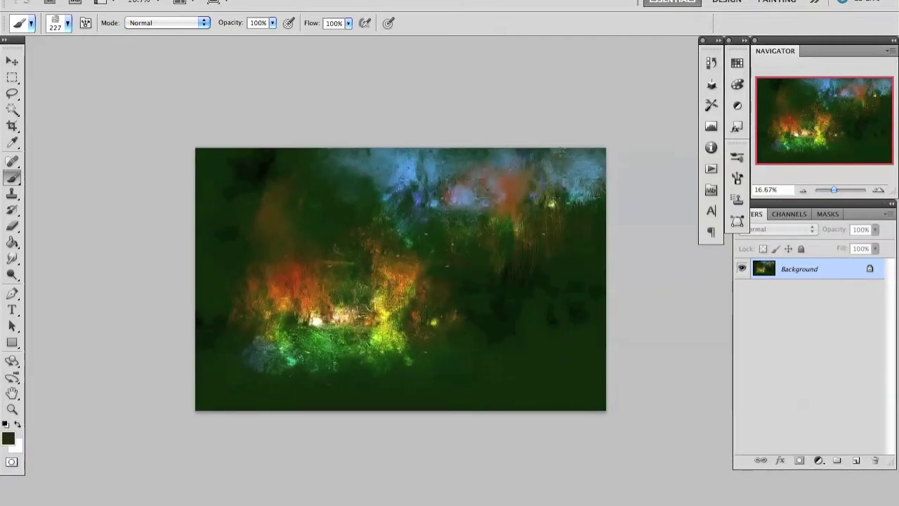
left_click(408, 176, "alt")
left_click(509, 201, "alt")
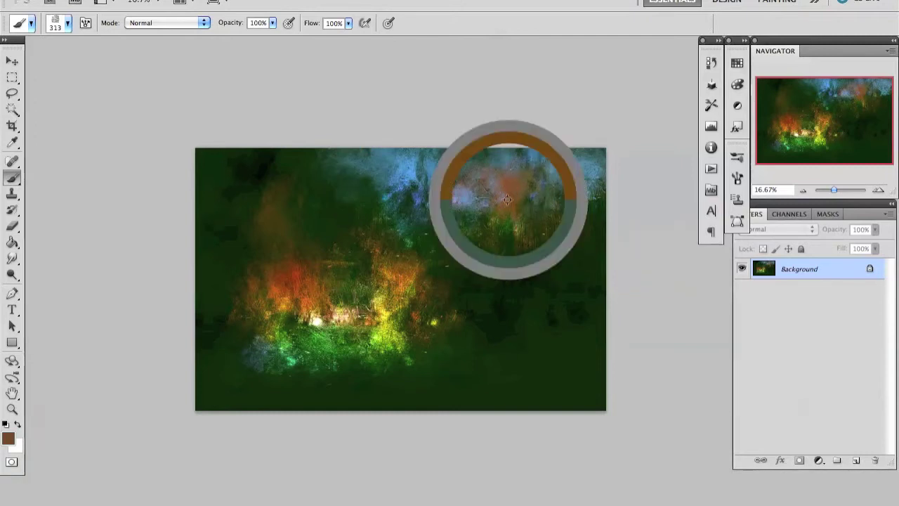
key("bracketleft")
key("bracketleft")
left_click(391, 277, "alt")
- Flip the painting horizontally and paint textured dark green and yellow-green foliage left of centre
key("bracketright")
key("bracketright")
key("bracketright")
key("ctrl+shift+h")
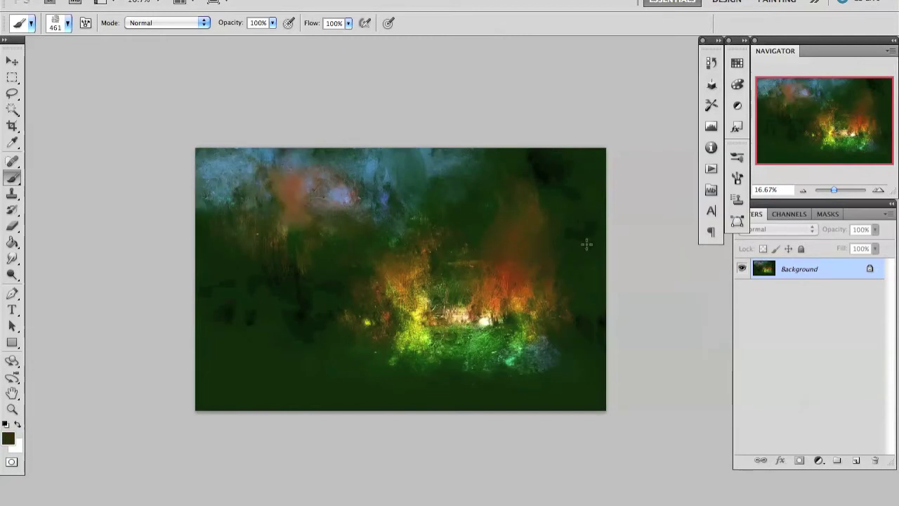
left_click(563, 286, "alt")
left_click(401, 311, "alt")
mouse_move(351, 295)
left_mouse_down()
mouse_move(319, 335)
mouse_move(404, 330)
left_mouse_up()
left_click(414, 330, "alt")
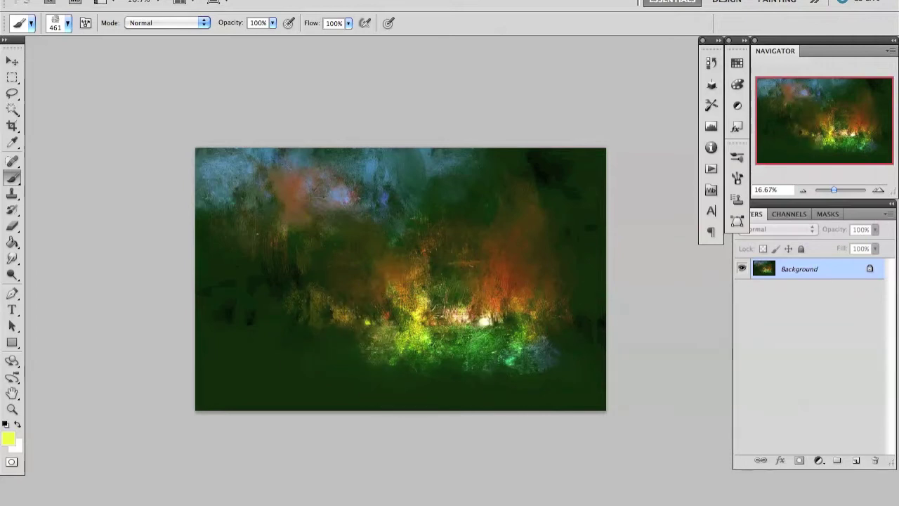
- Paint green foliage texture on the right side and flip the canvas back
left_click(366, 362, "alt")
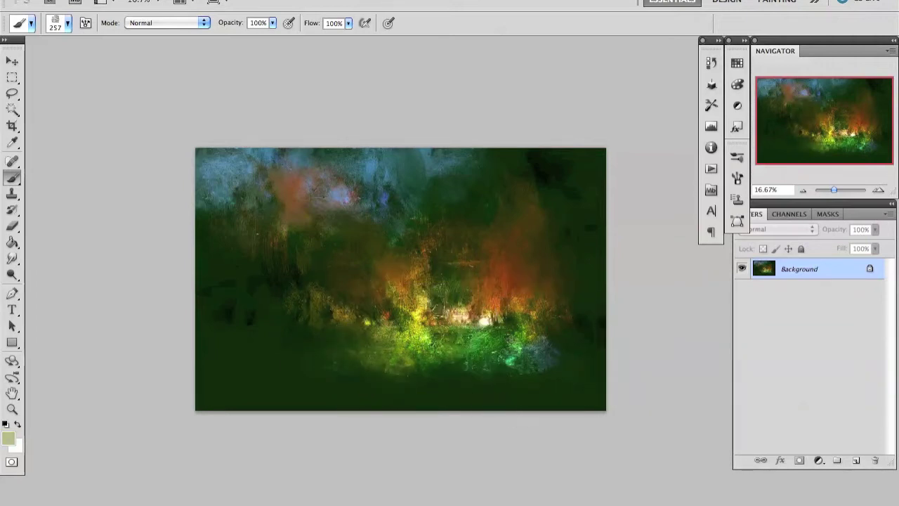
left_click_drag(548, 337, 569, 296)
left_click(492, 309, "alt")
key("h")
- Add yellow highlights in the lower middle and texture at top right, then add a Black & White adjustment layer
left_click(319, 301, "alt")
mouse_move(362, 305)
left_mouse_down()
mouse_move(383, 291)
mouse_move(376, 281)
left_mouse_up()
left_click(561, 172, "alt")
mouse_move(552, 179)
left_mouse_down()
mouse_move(573, 204)
mouse_move(516, 218)
left_mouse_up()
left_click(486, 176, "alt")
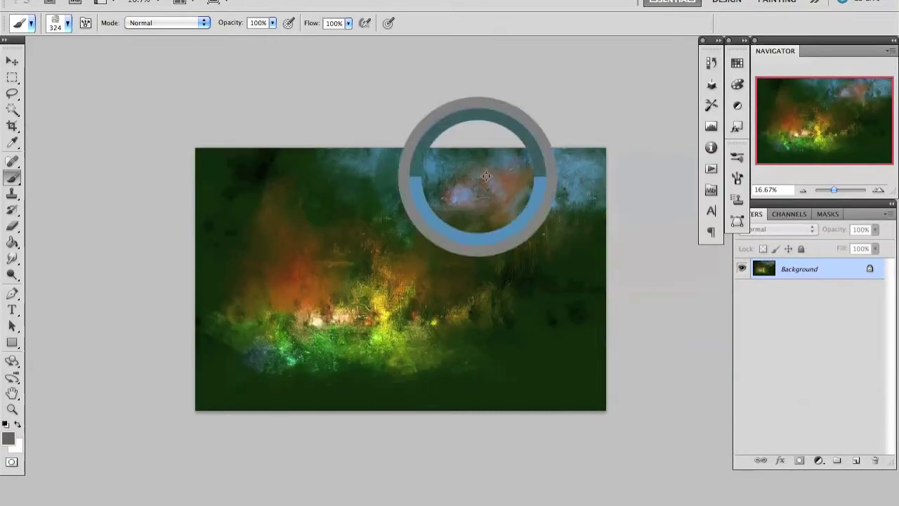
left_click(818, 460)
- Delete the Black & White 1 layer mask and select the Background layer with greyscale preview on
left_click(807, 417)
right_click(797, 269)
left_click(691, 271)
right_click(797, 269)
left_click(684, 272)
right_click(801, 265)
left_click(689, 292)
left_click(737, 106)
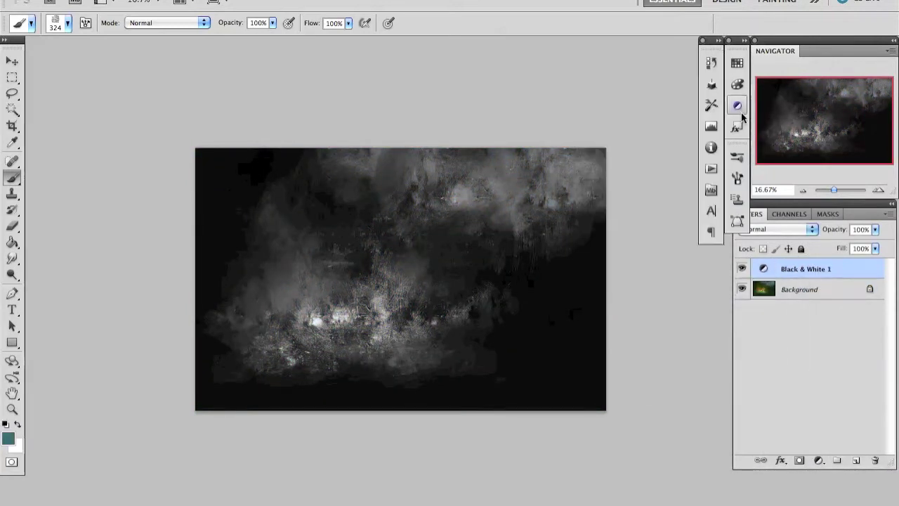
left_click(794, 290)
left_click(741, 269)
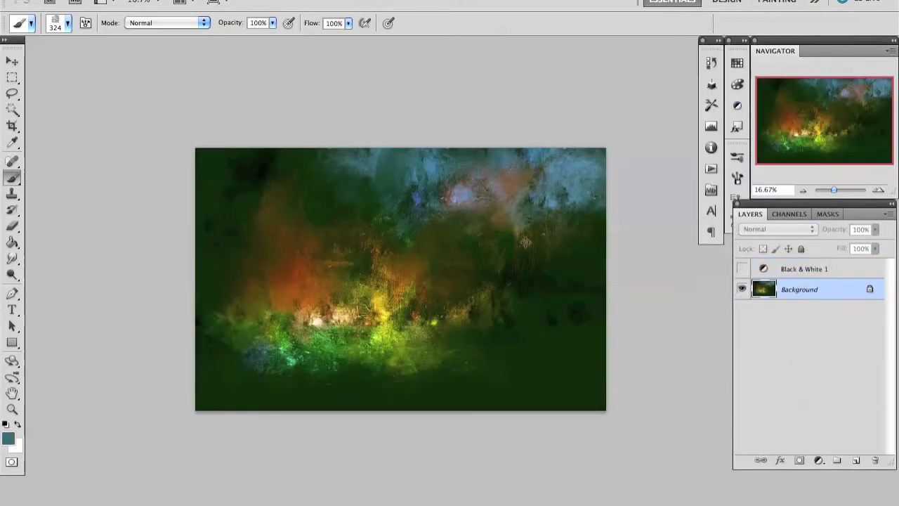
left_click(742, 269)
- Brighten the upper painting with a soft round Color Dodge brush, then hide Black & White 1
left_click(168, 23)
left_click(160, 140)
right_click(432, 146)
double_click(823, 259)
mouse_move(520, 224)
left_mouse_down()
mouse_move(552, 225)
mouse_move(390, 138)
mouse_move(400, 260)
left_mouse_up()
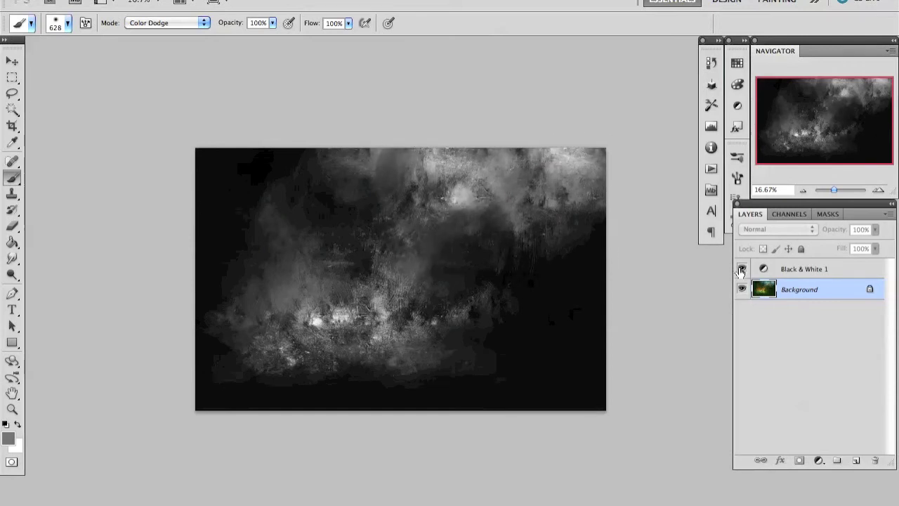
left_click(741, 271)
- Switch to a different brush tip in Normal blending and paint light cyan sky across the top centre
right_click(763, 317)
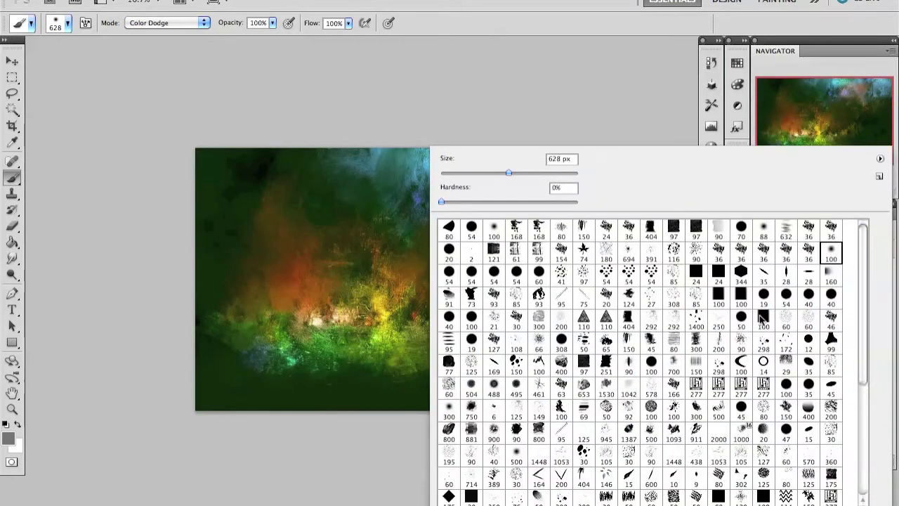
double_click(841, 362)
left_click(424, 167, "alt")
left_click(169, 22)
left_click(140, 6)
left_click_drag(438, 144, 404, 186)
- Paint a light grey stroke on the right, cyan sky strokes and dark green strokes in the upper centre
left_click(401, 201, "alt")
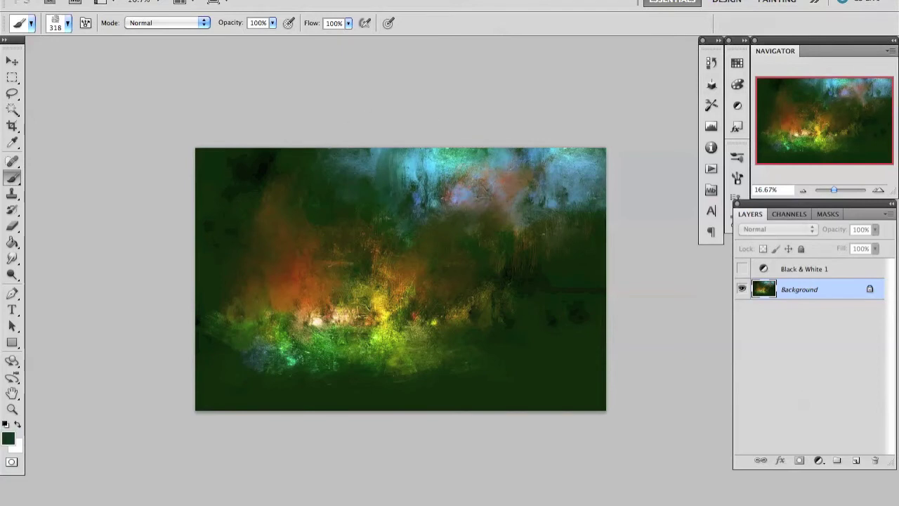
left_click(453, 204, "alt")
left_click_drag(453, 210, 453, 260)
left_click(432, 165, "alt")
left_click_drag(401, 143, 394, 176)
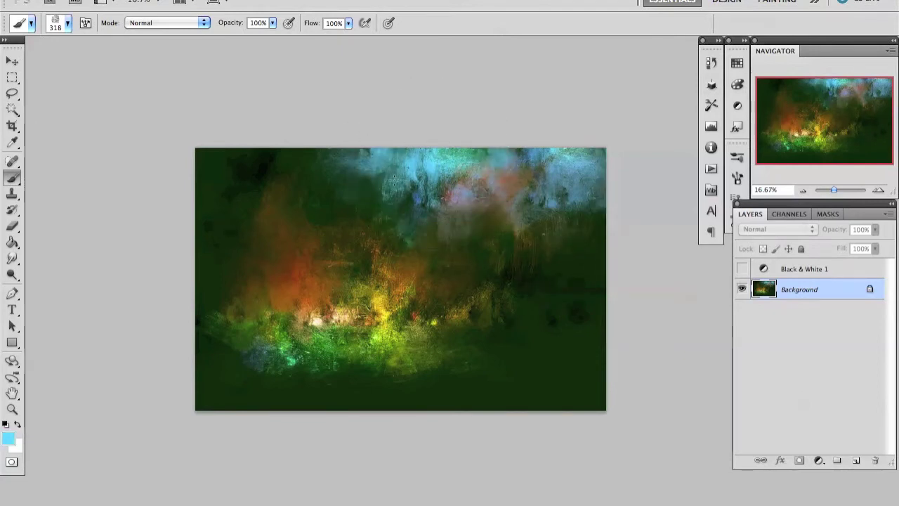
left_click(381, 297, "alt")
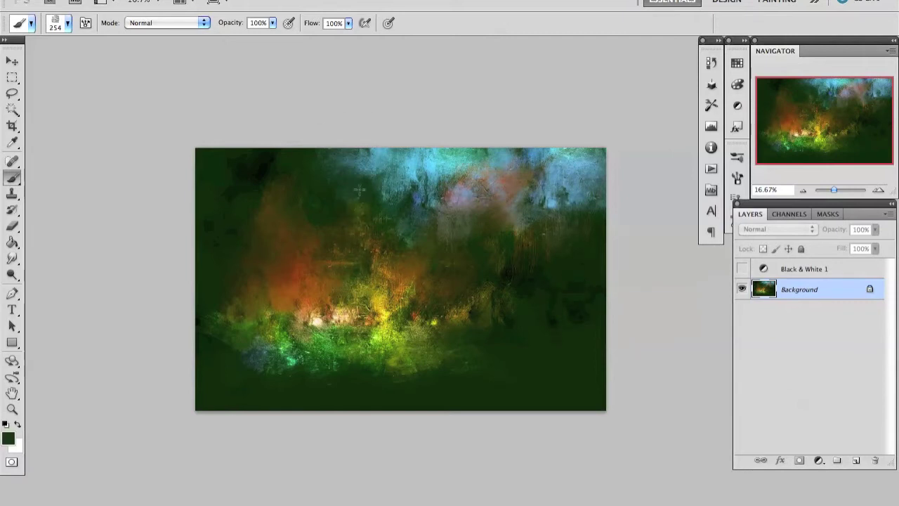
left_click_drag(358, 225, 394, 162)
- Switch to a textured brush tip and briefly check the painting in greyscale
key("ctrl+plus")
right_click(512, 277)
scroll(866, 378, "down", 5)
double_click(561, 389)
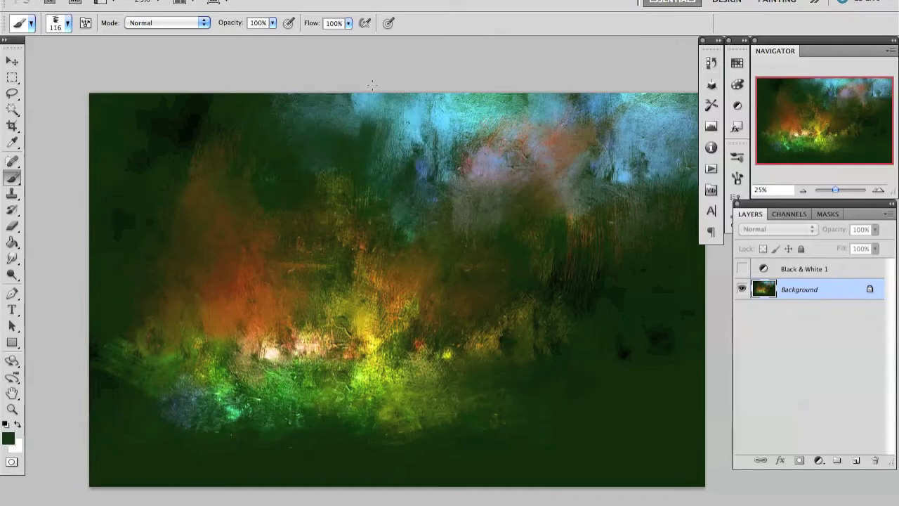
key("ctrl+minus")
key("ctrl+y")
key("ctrl+y")
- Paint light blue streaks in the upper right and a dark stroke across the right side
left_click(416, 173, "alt")
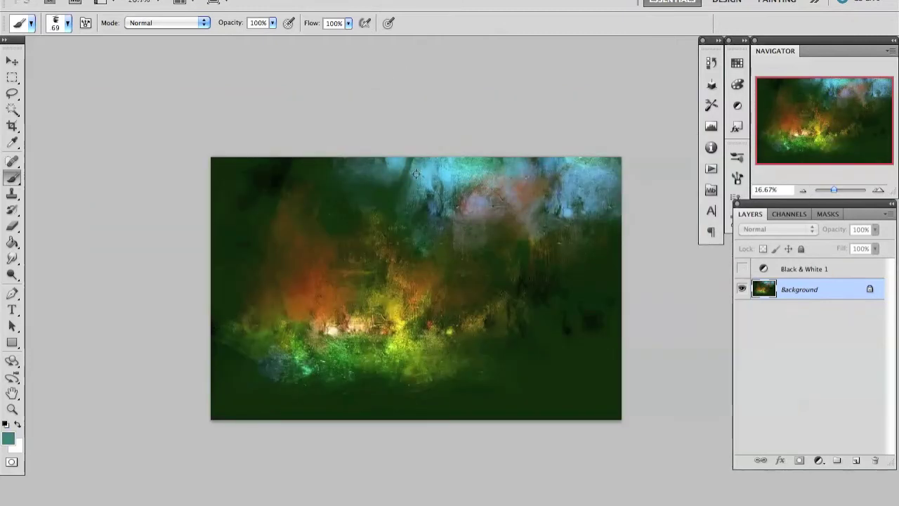
left_click(416, 207, "alt")
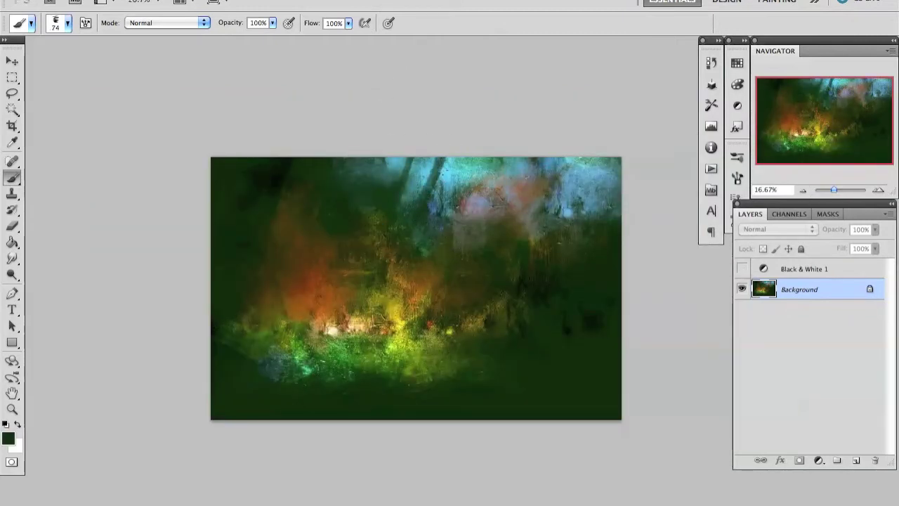
left_click(430, 169, "alt")
mouse_move(436, 208)
left_mouse_down()
mouse_move(430, 169)
mouse_move(445, 142)
left_mouse_up()
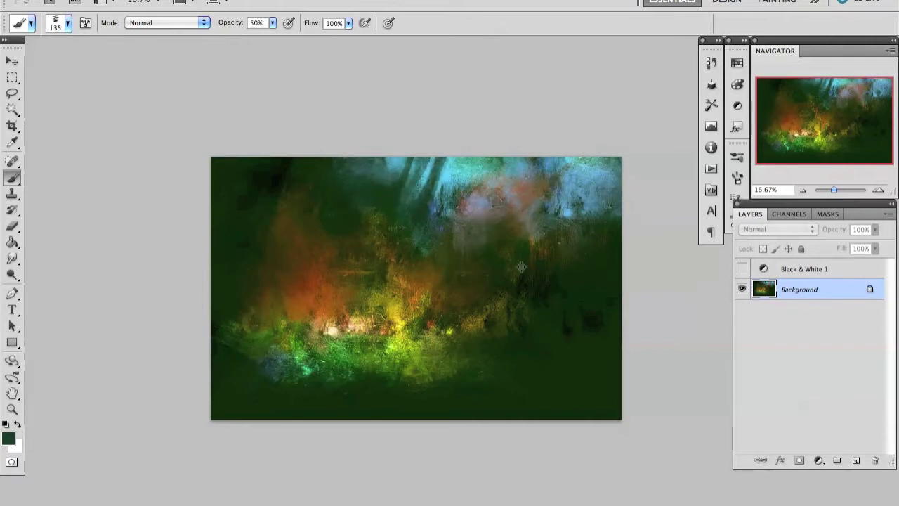
left_click_drag(419, 209, 269, 175)
mouse_move(428, 198)
left_mouse_down()
mouse_move(530, 211)
mouse_move(519, 222)
left_mouse_up()
left_click(481, 203, "alt")
- Lightly repaint the top centre in blue-grey and paint a dark tree trunk near the top
key("bracketleft")
key("bracketleft")
key("bracketleft")
key("h")
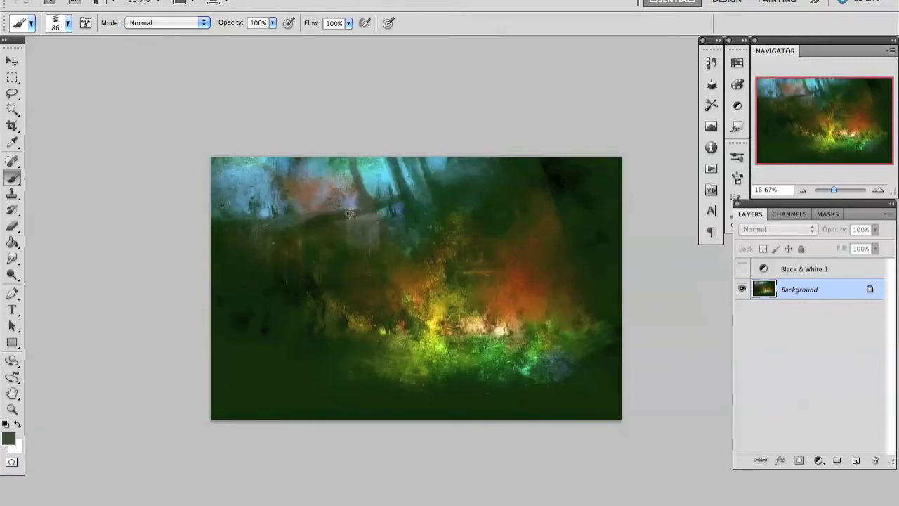
key("bracketright")
key("bracketright")
key("bracketright")
left_click(347, 203, "alt")
left_click(336, 193, "alt")
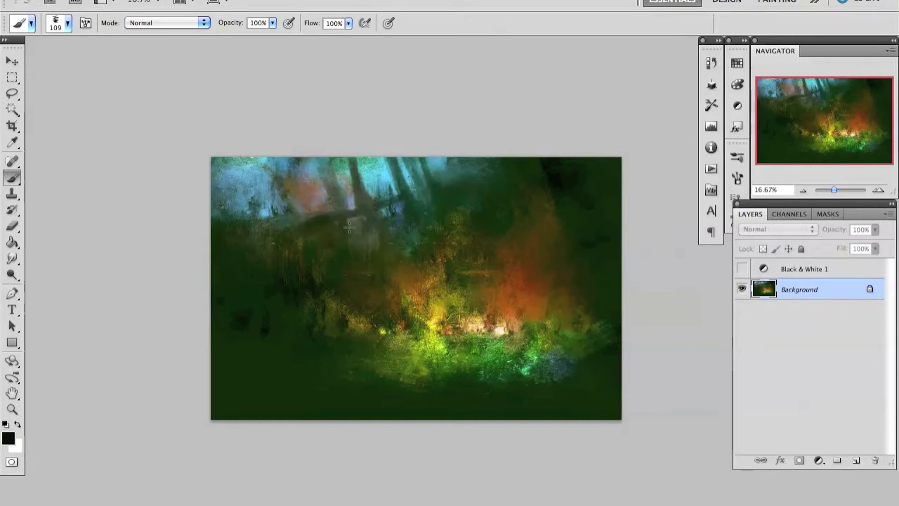
left_click(397, 197, "alt")
left_click(442, 162, "alt")
left_click(460, 204, "alt")
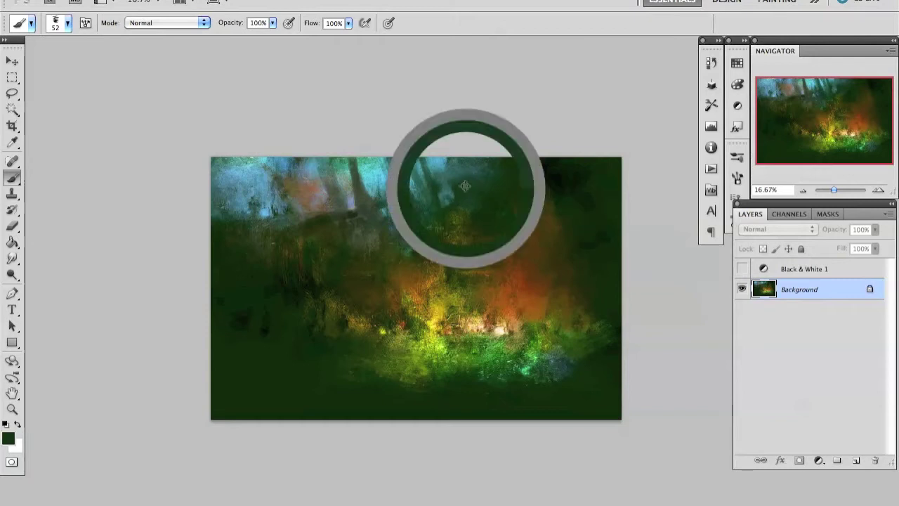
left_click_drag(314, 211, 291, 162)
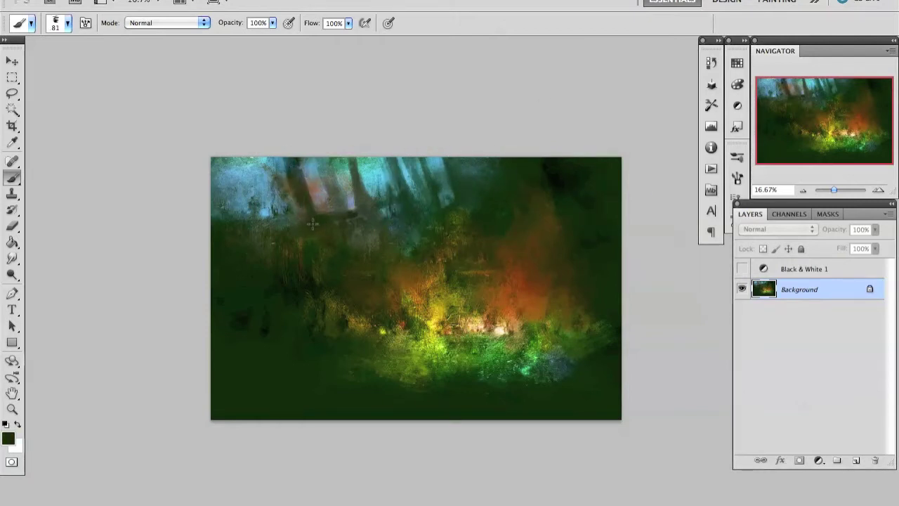
- Mirror the canvas horizontally and paint a dark tree trunk in the upper right
left_click(270, 215, "alt")
key("ctrl+shift+h")
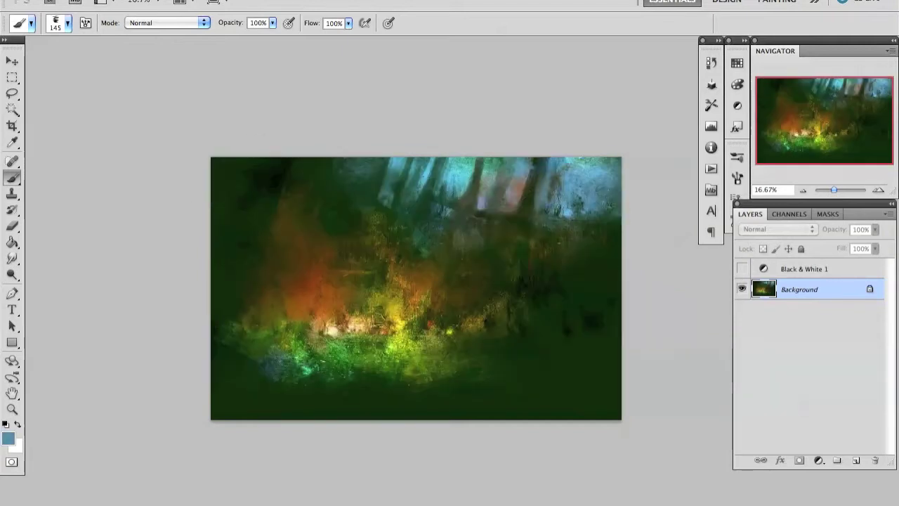
left_click_drag(580, 234, 590, 166)
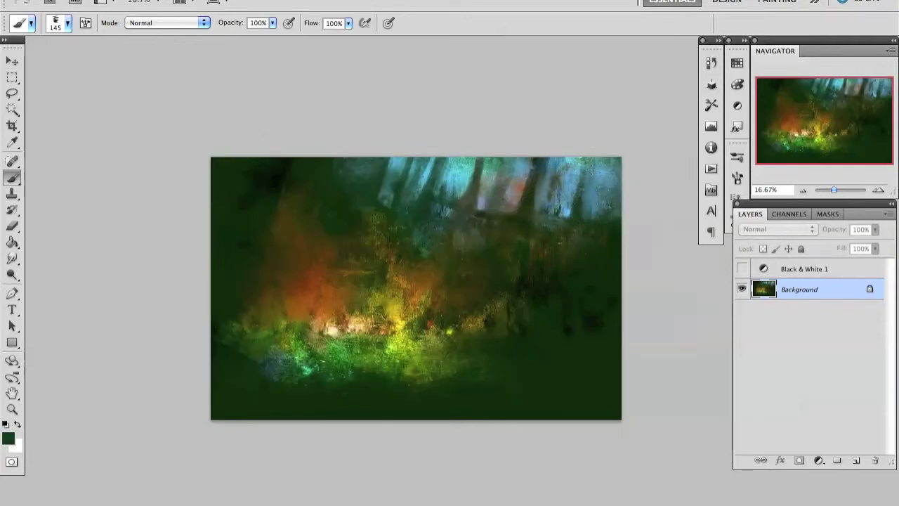
left_click(535, 232, "alt")
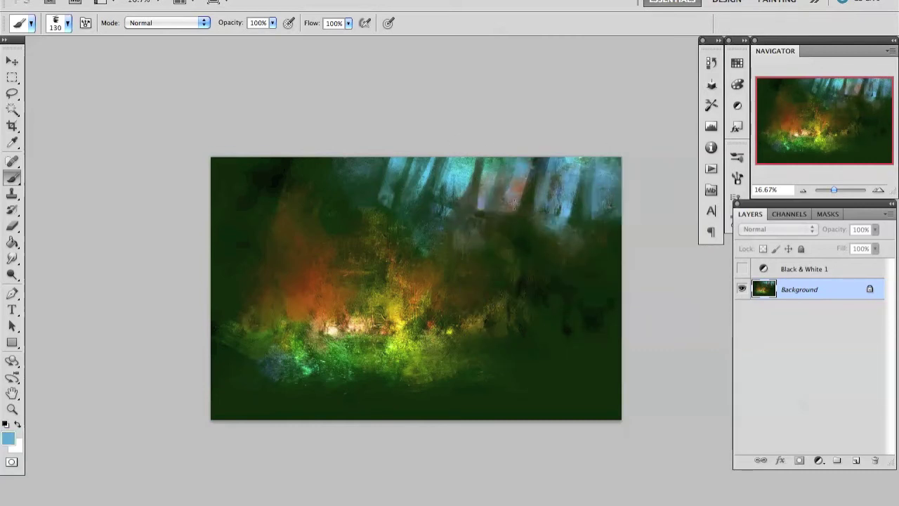
key("bracketleft")
key("bracketleft")
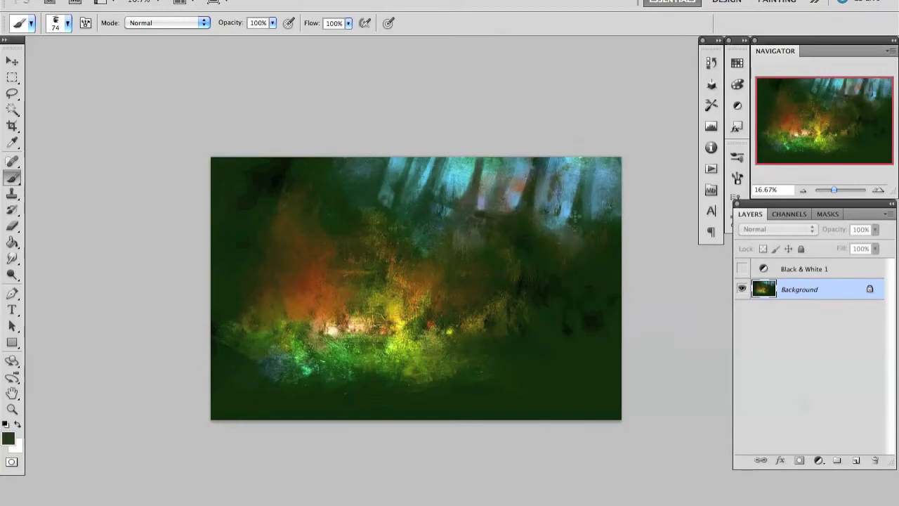
left_click(564, 218, "alt")
- Set the brush to Overlay blending and paint faint light grey strokes on the right, then undo
right_click(508, 191)
key("Return")
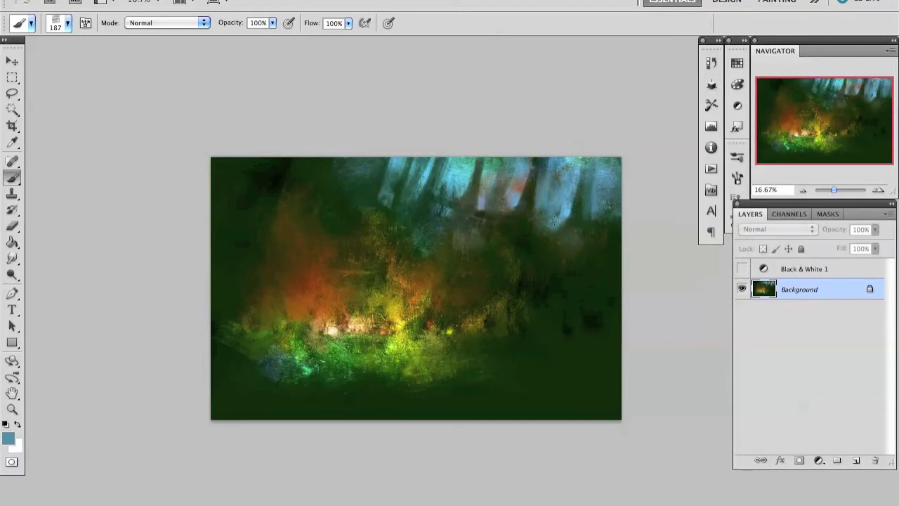
left_click(554, 215, "ctrl+space")
left_click(542, 153, "alt")
left_click(475, 181, "alt")
left_click(166, 23)
left_click(141, 182)
left_click(653, 133, "alt")
mouse_move(527, 204)
left_mouse_down()
mouse_move(526, 239)
mouse_move(551, 242)
mouse_move(593, 160)
mouse_move(604, 260)
left_mouse_up()
key("ctrl+z")
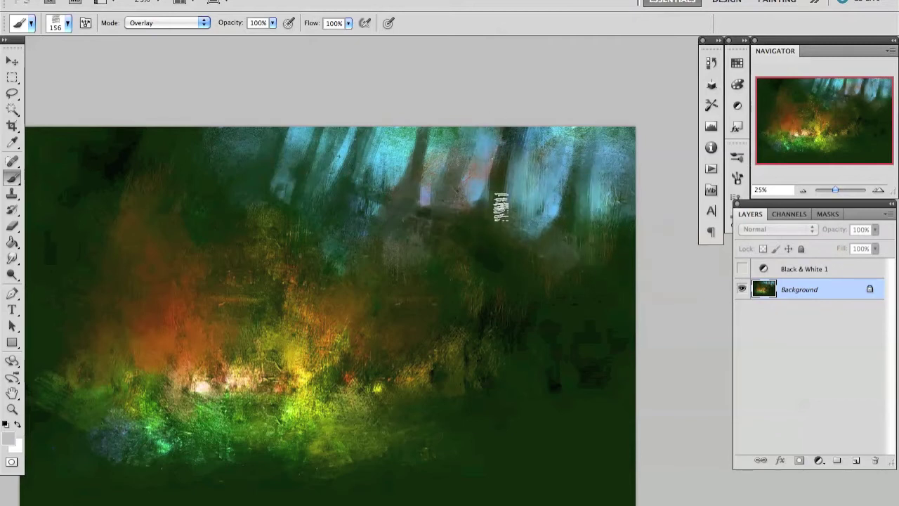
key("ctrl+minus")
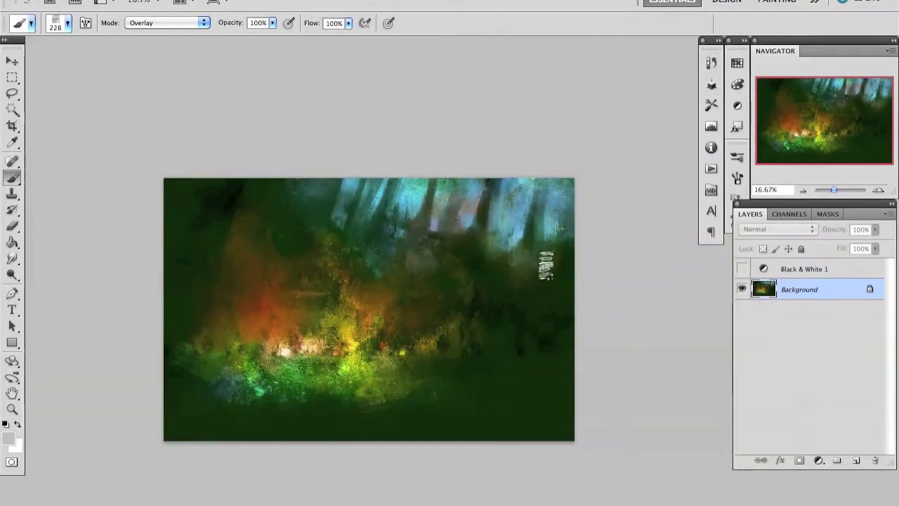
key("ctrl+plus")
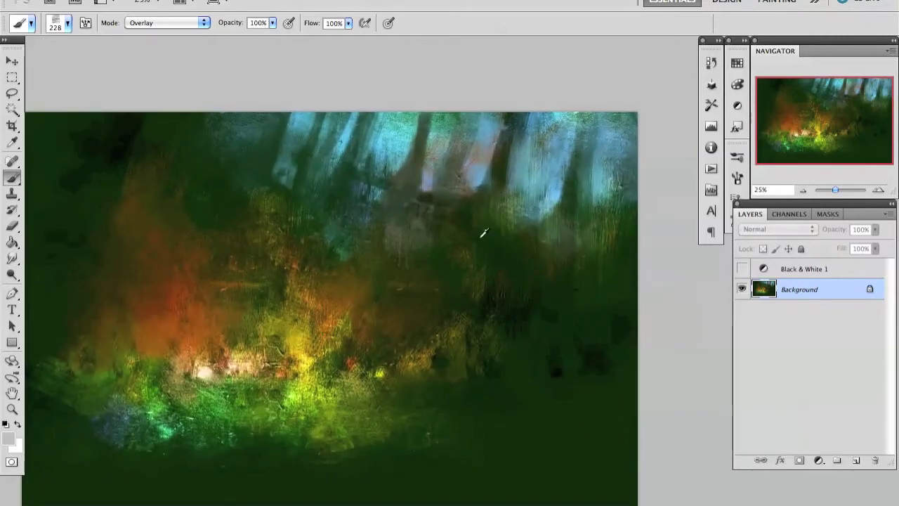
left_click(168, 23)
right_click(358, 207)
left_click_drag(496, 172, 502, 173)
key("Return")
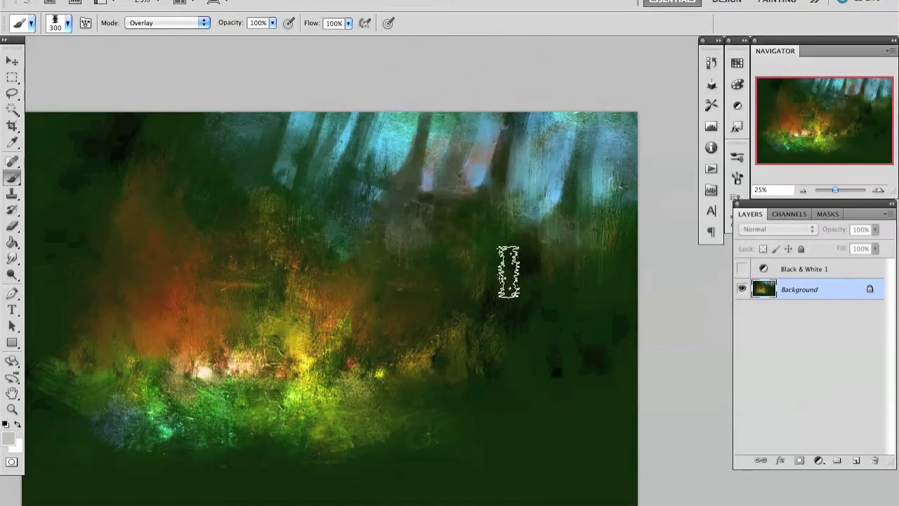
right_click(494, 238)
key("Escape")
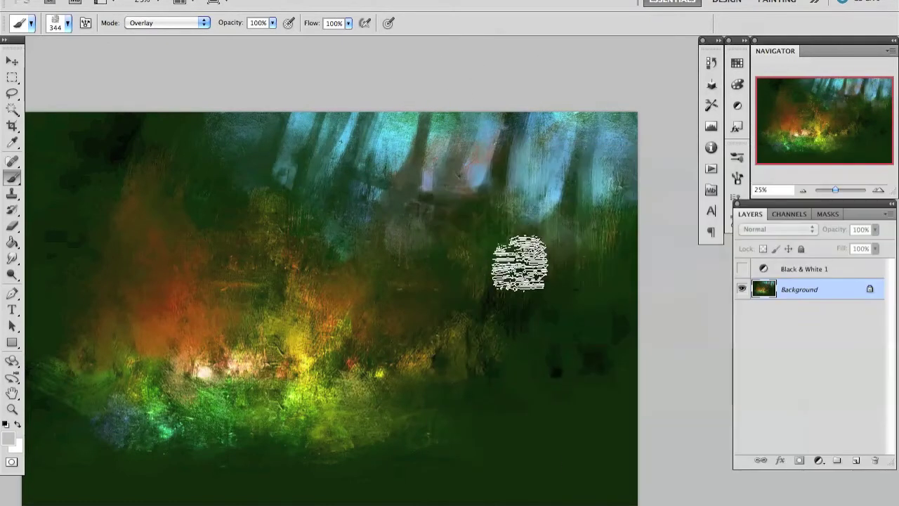
left_click(166, 22)
left_click(140, 6)
right_click(400, 144)
key("ctrl+minus")
left_click(524, 220, "alt")
left_click(489, 224, "alt")
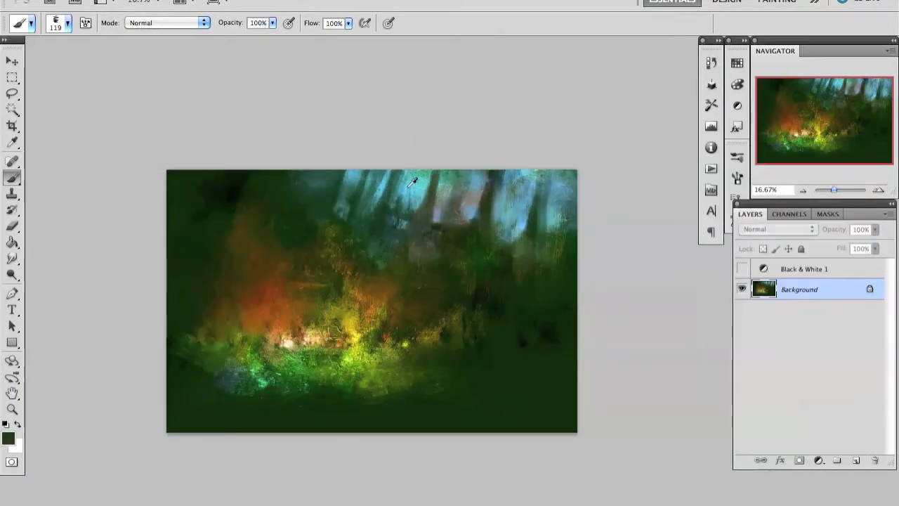
- Darken the upper-right trees with dark green and mirror the canvas horizontally
left_click(517, 256, "alt")
mouse_move(519, 277)
left_mouse_down()
mouse_move(562, 194)
mouse_move(554, 268)
left_mouse_up()
key("ctrl+shift+h")
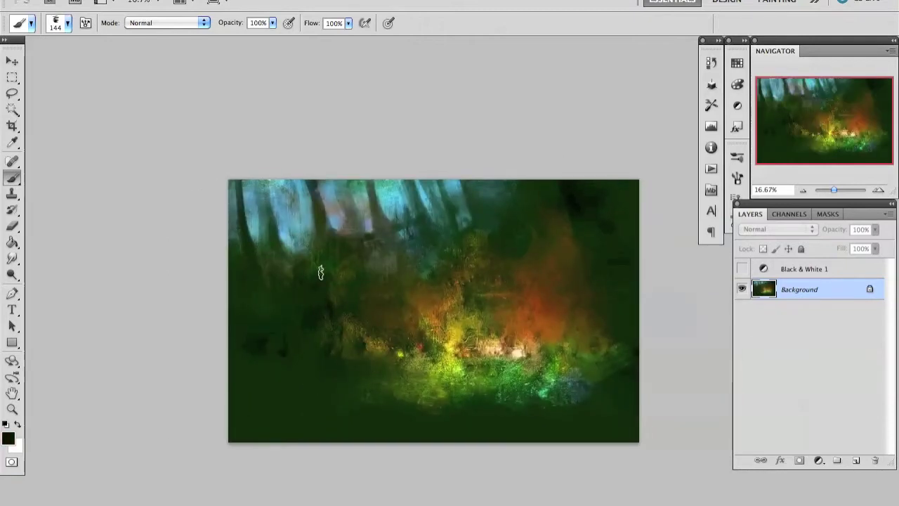
- Switch to Overlay blending with a larger brush tip and paint glowing green streaks among the trees
left_click(182, 22)
left_click(155, 192)
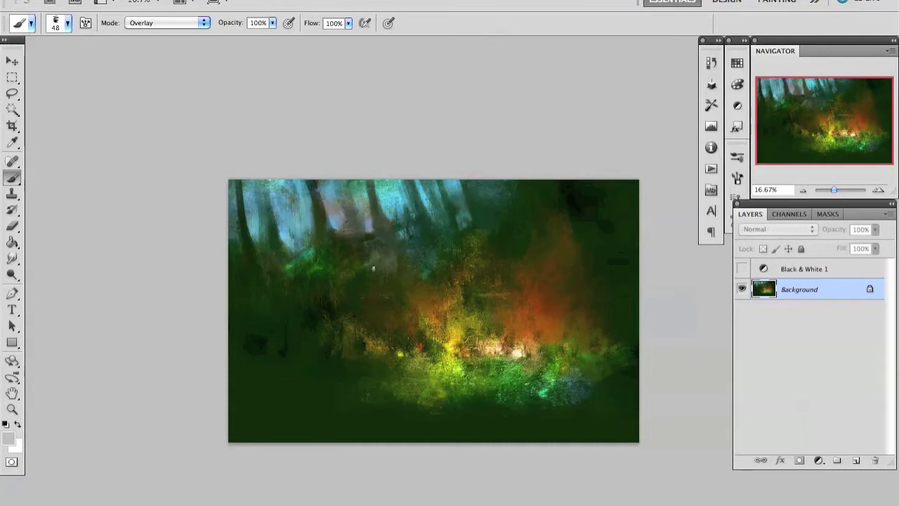
right_click(455, 329)
double_click(492, 295)
left_click_drag(351, 267, 330, 292)
left_click(345, 294, "alt")
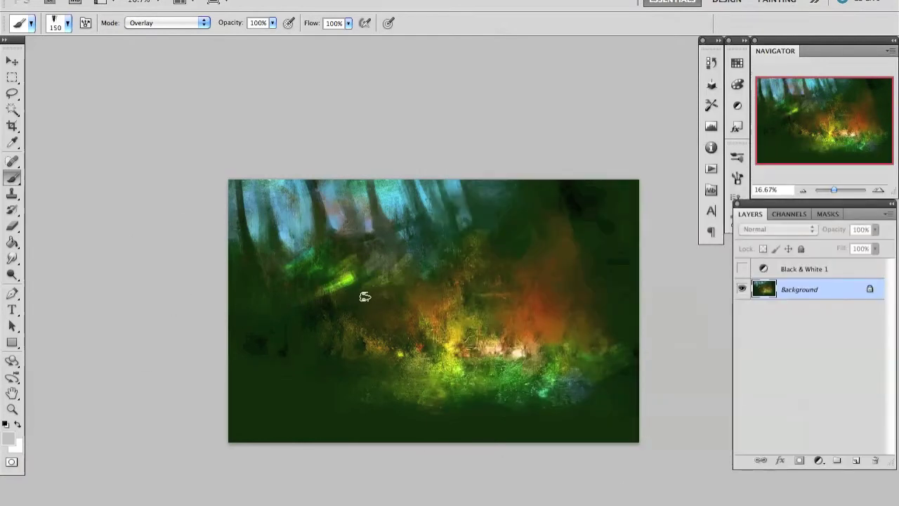
- Mirror the canvas back, return the brush to Normal blending and sample green from the canvas
key("ctrl+shift+h")
left_click(166, 22)
left_click(140, 9)
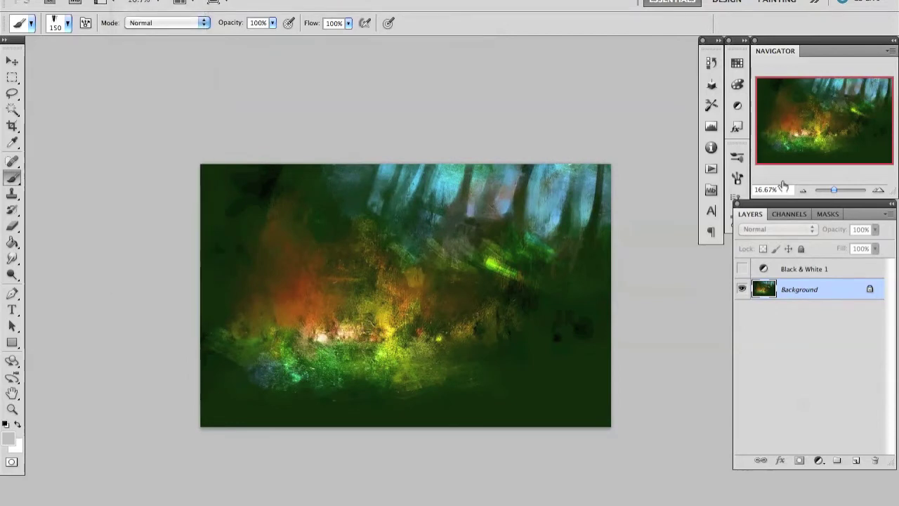
key("bracketleft")
key("bracketleft")
key("ctrl+plus")
left_click(480, 249, "alt")
- Paint dark strokes over the bright green area and a bright green stroke on the right
right_click(474, 210)
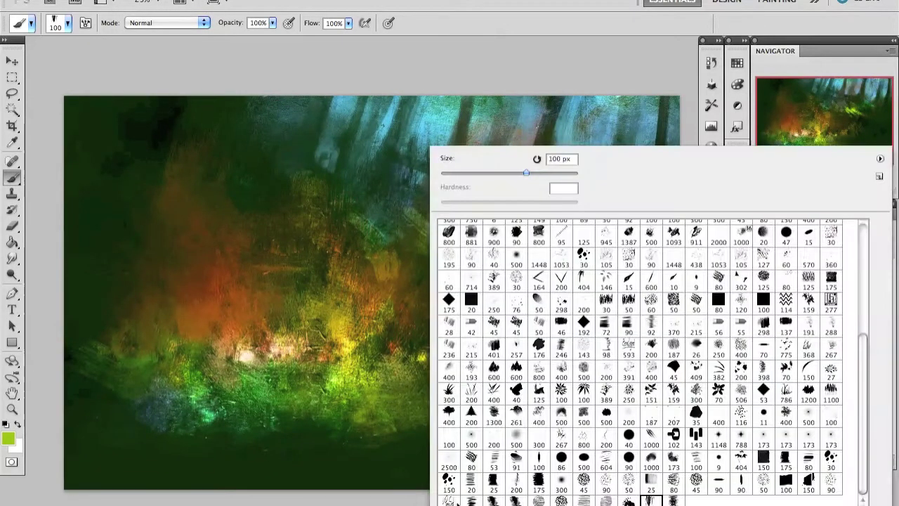
left_click(492, 232, "alt")
mouse_move(478, 232)
left_mouse_down()
mouse_move(517, 280)
mouse_move(481, 217)
mouse_move(485, 255)
left_mouse_up()
left_click(507, 235, "alt")
key("bracketleft")
key("bracketleft")
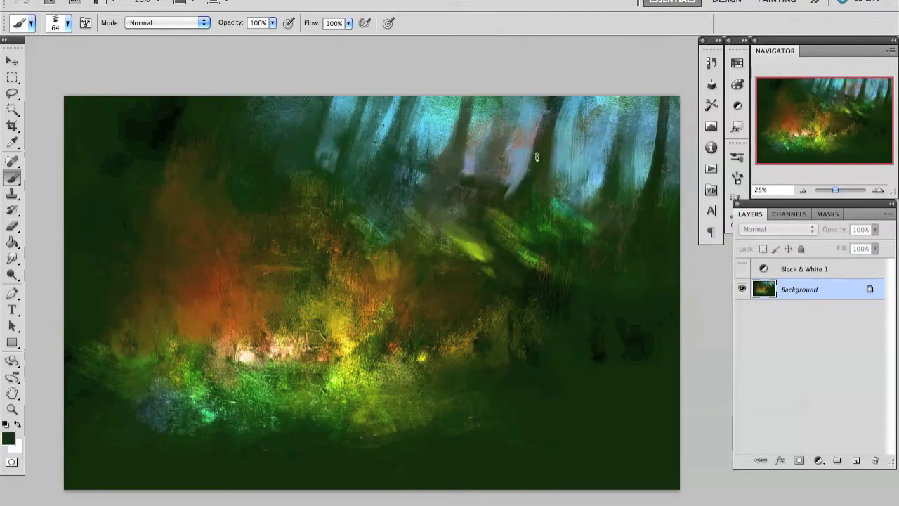
- Paint grey-blue strokes across the upper right with a smaller brush
left_click(516, 185, "alt")
right_click(520, 162)
left_click_drag(460, 172, 485, 173)
key("Return")
left_click_drag(524, 151, 498, 220)
key("bracketleft")
key("bracketleft")
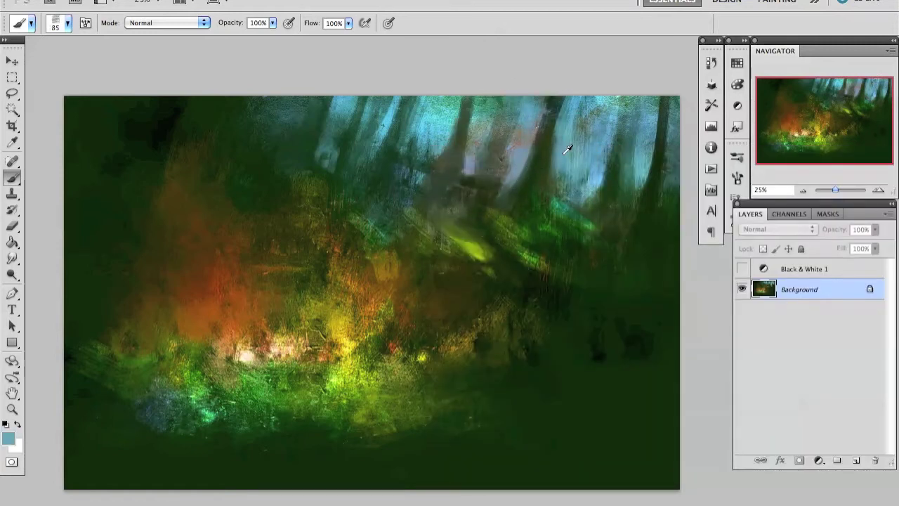
left_click(537, 175, "alt")
- Sample near-black and light blue tones and switch to a large 300 px textured brush preset
key("ctrl+minus")
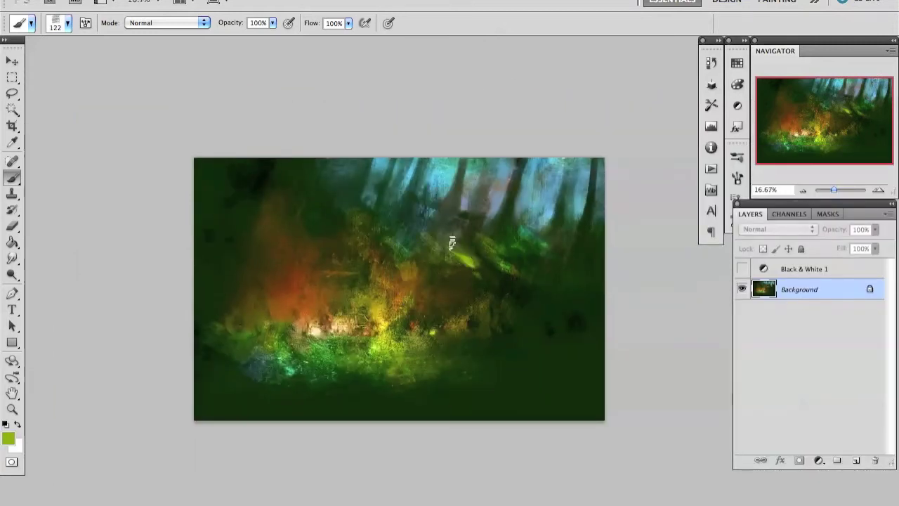
left_click(878, 190)
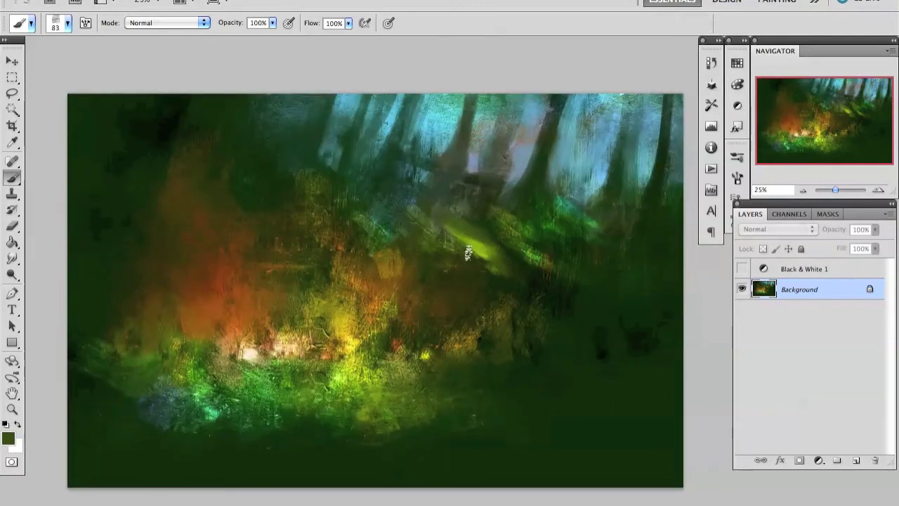
left_click(483, 264, "alt")
left_click(490, 184, "alt")
right_click(496, 146)
double_click(607, 500)
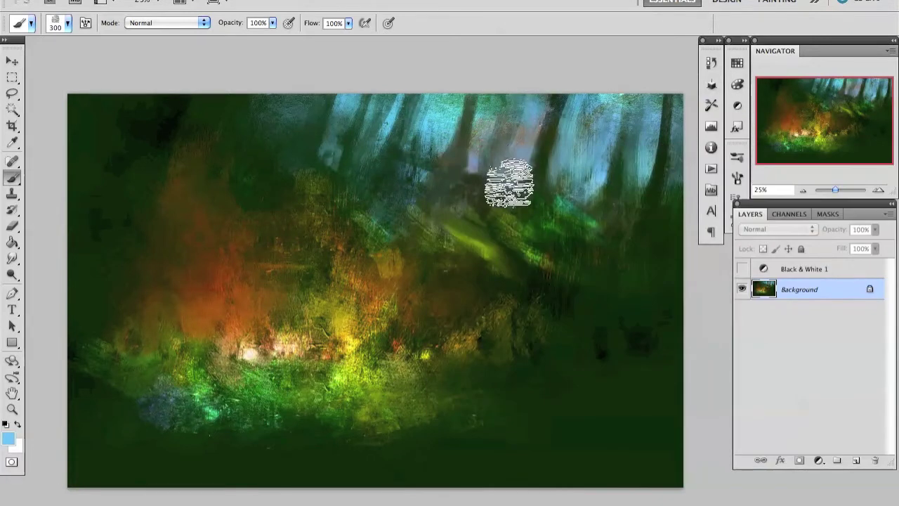
left_click(589, 223, "alt")
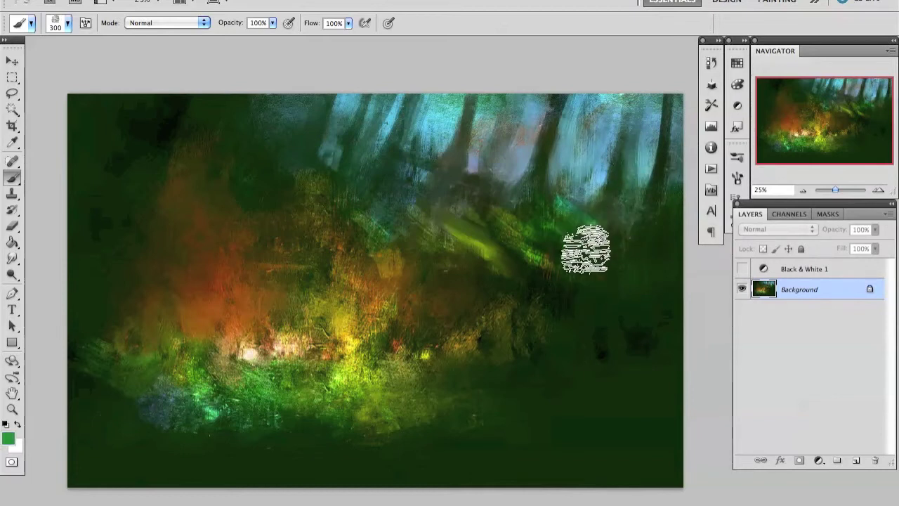
left_click(494, 264, "alt")
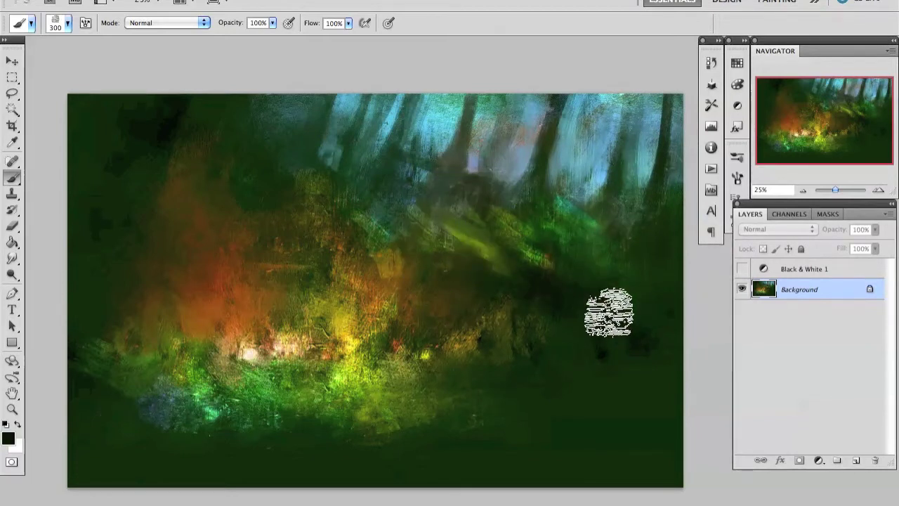
right_click(431, 147)
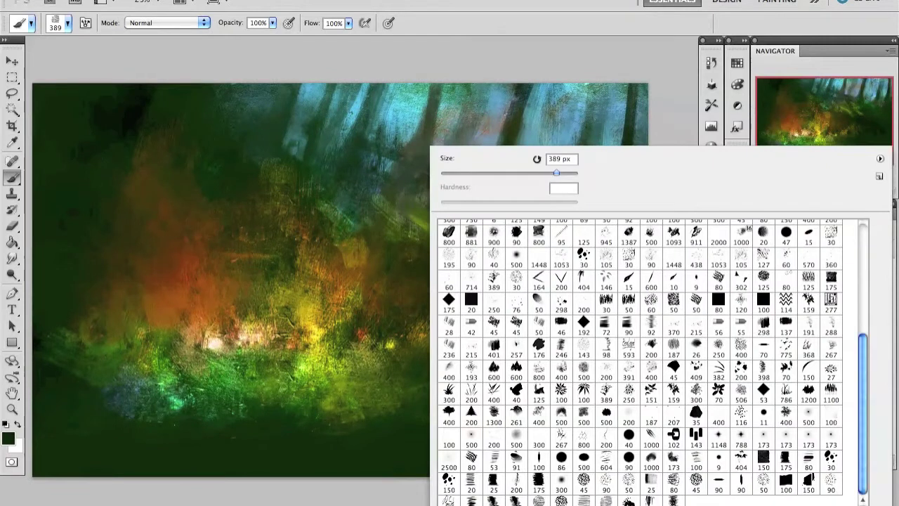
- Pick a different brush preset and paint brighter orange strokes in the left foliage
double_click(494, 322)
left_click_drag(465, 383, 497, 379)
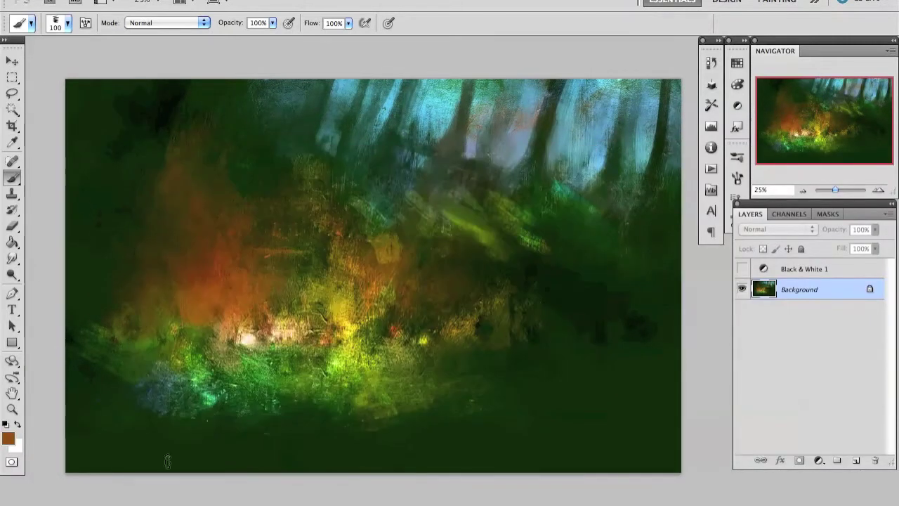
left_click_drag(147, 281, 171, 297)
key("bracketleft")
key("bracketleft")
key("bracketleft")
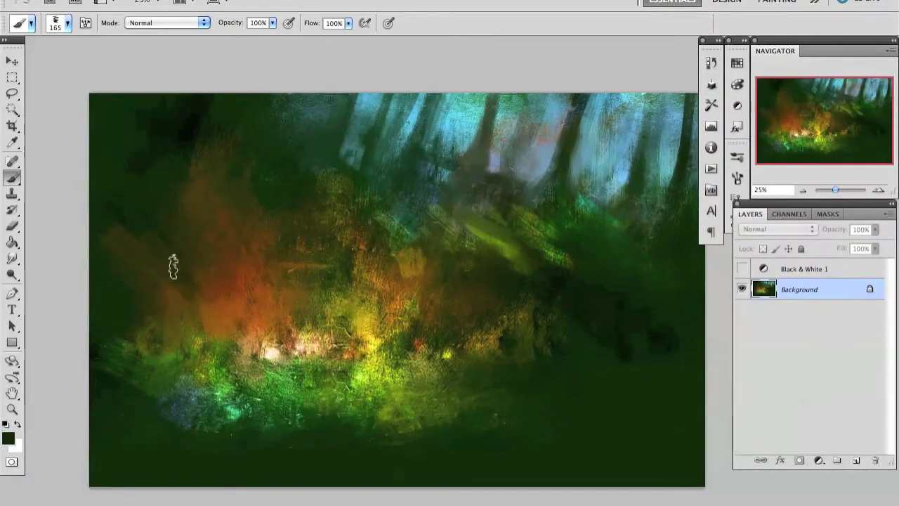
left_click_drag(211, 309, 202, 254)
key("bracketright")
key("bracketright")
key("bracketright")
left_click_drag(184, 316, 186, 247)
- Paint pale light streaks near the bottom and across the dark right undergrowth
left_click(803, 191)
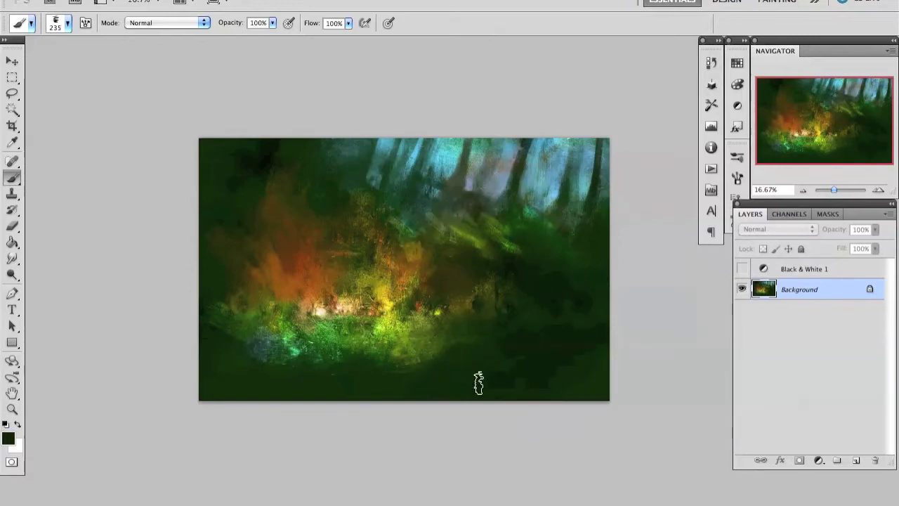
left_click_drag(478, 383, 404, 370)
key("bracketleft")
key("bracketleft")
key("bracketleft")
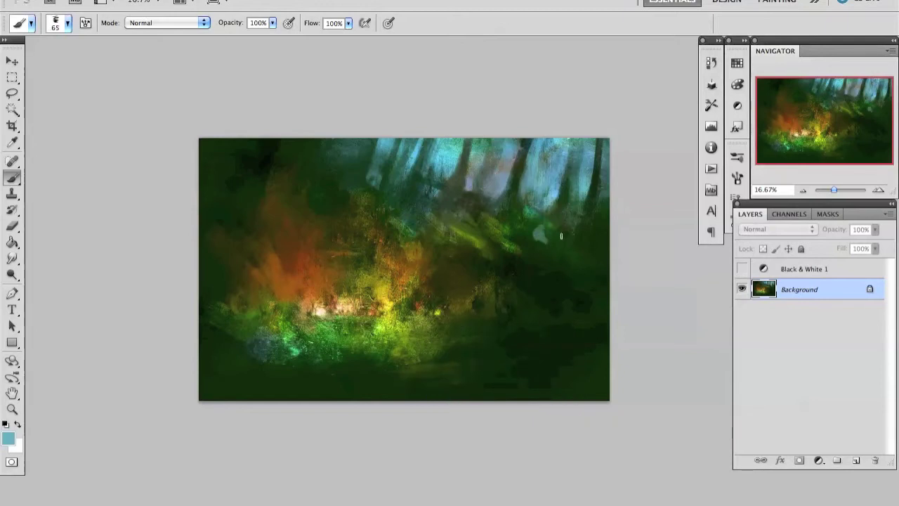
left_click_drag(521, 240, 561, 247)
left_click(570, 253, "alt")
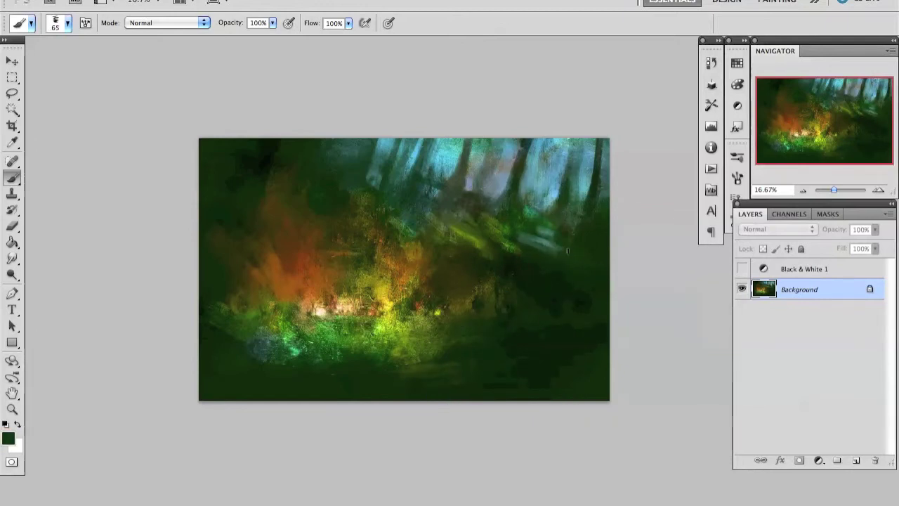
left_click(878, 190)
right_click(436, 146)
left_click(570, 216, "alt")
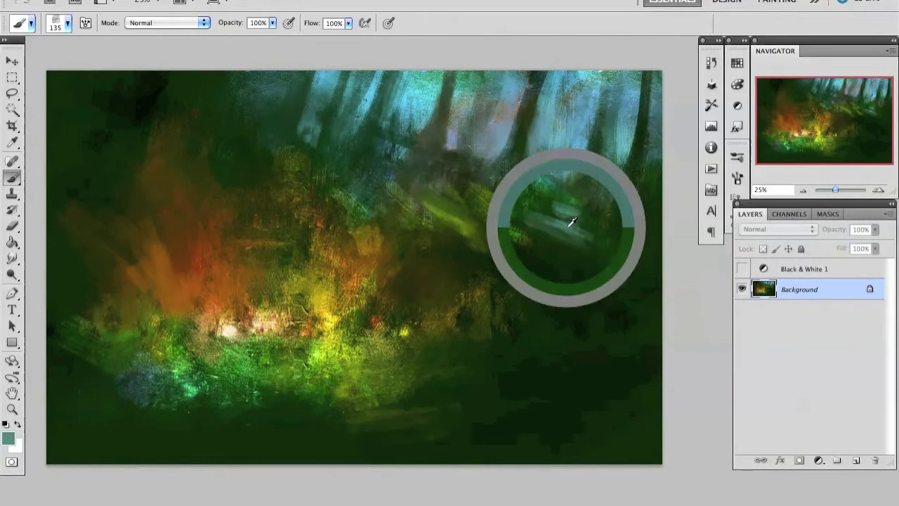
left_click_drag(597, 250, 598, 237)
left_click(567, 250, "alt")
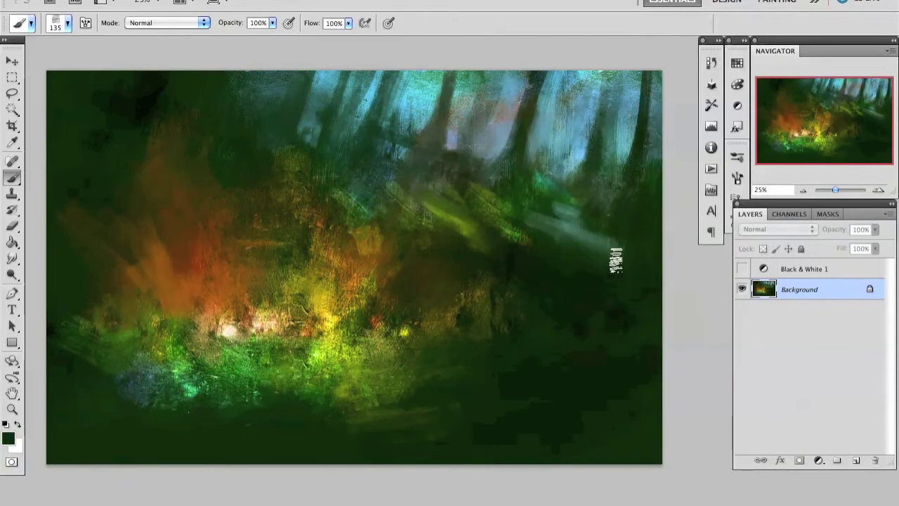
- Flip the canvas horizontally, paint a pale undergrowth streak and sample muted grey-green tones
key("h")
left_click_drag(129, 321, 173, 335)
left_click(151, 316, "alt")
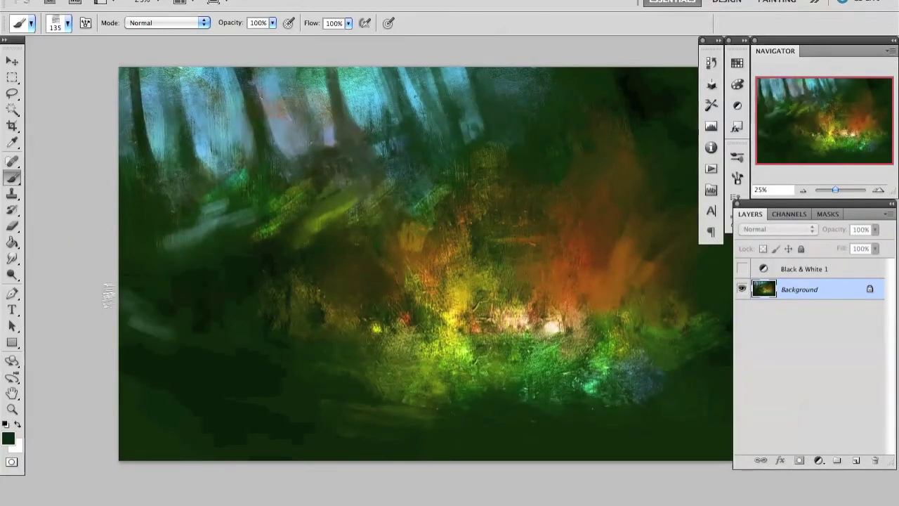
left_click(155, 278, "alt")
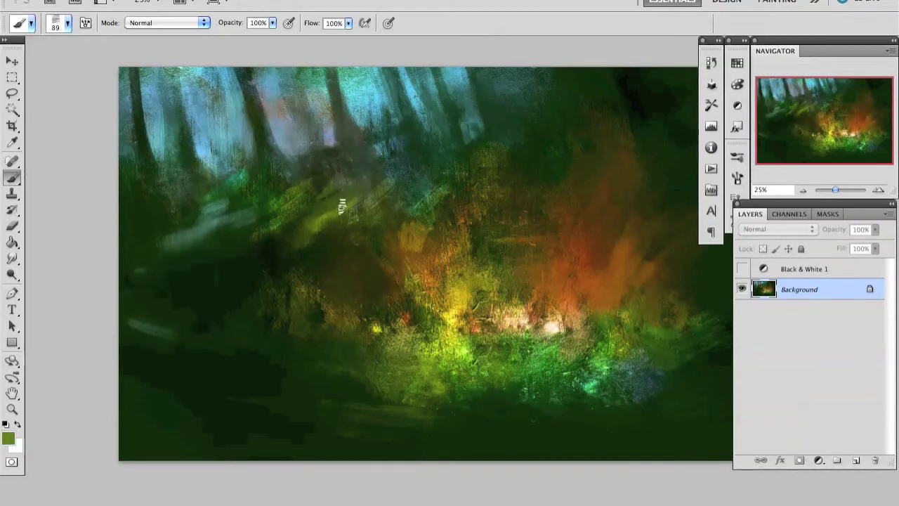
left_click_drag(674, 188, 638, 177)
key("ctrl+minus")
left_click(355, 327, "alt")
left_click(242, 256, "alt")
- Enlarge the brush to 452 px and flip the canvas back to its original orientation
key("bracketright")
key("bracketright")
key("bracketright")
right_click(225, 383)
key("Escape")
key("bracketright")
key("bracketright")
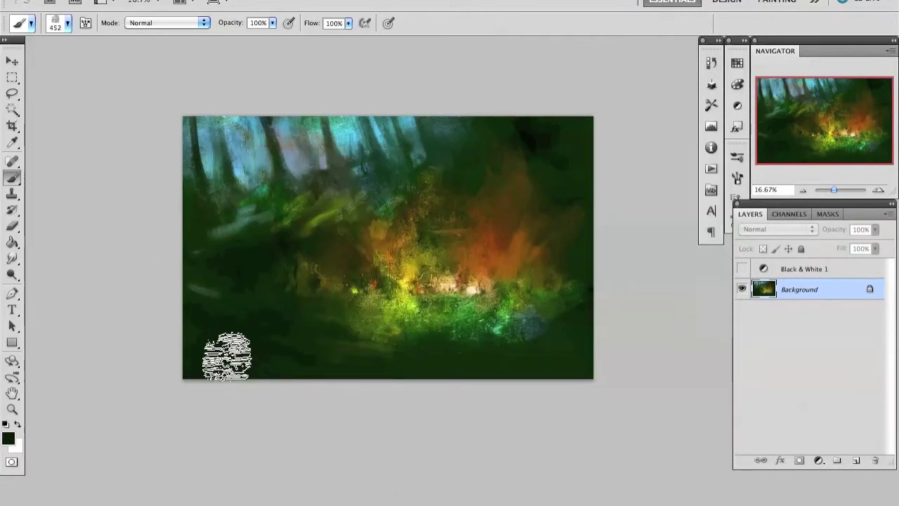
left_click(259, 371, "alt")
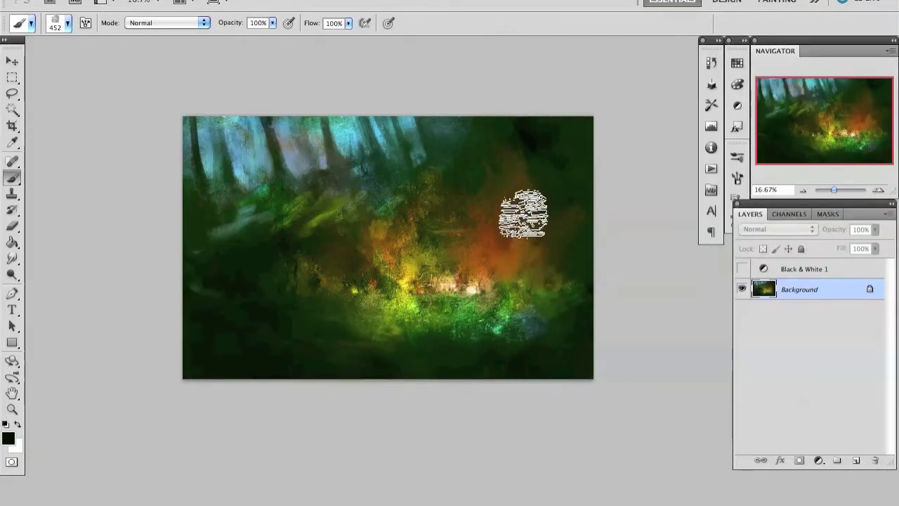
key("ctrl+shift+h")
- Set the foreground colour to yellow to make the middle greenery glow
left_click(877, 191)
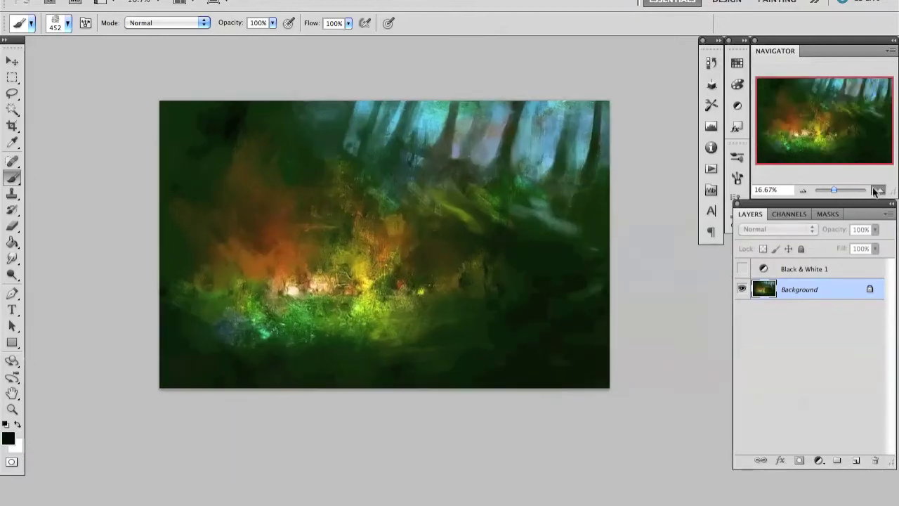
left_click(169, 22)
left_click(7, 438)
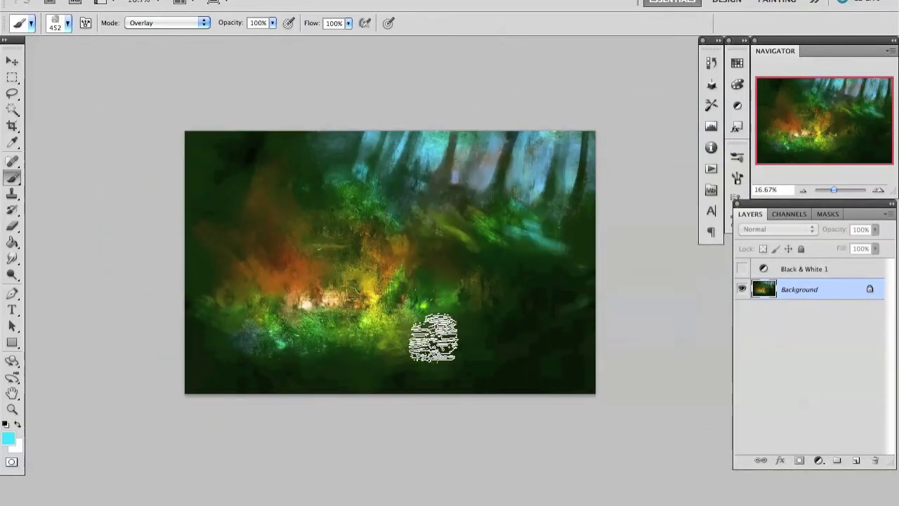
left_click(8, 438)
left_click(708, 246)
key("Return")
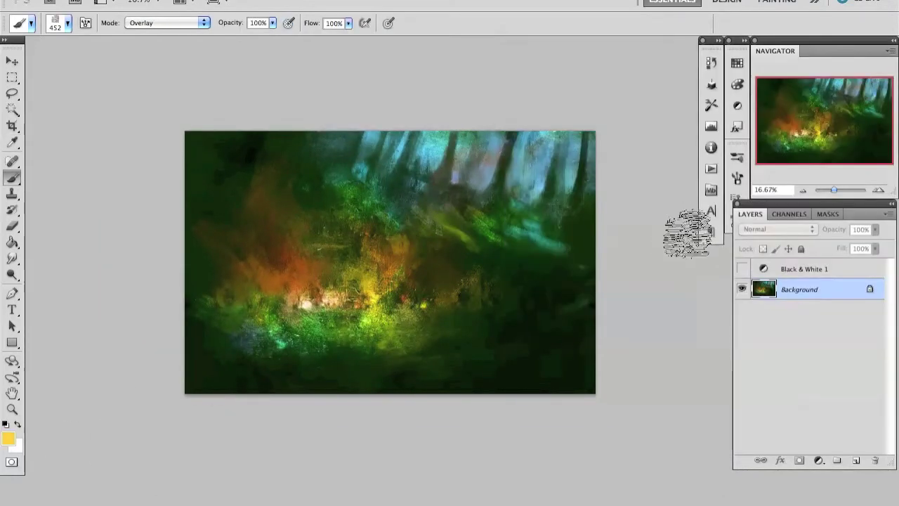
- Return the brush to Normal blending and choose a small 54 px leaf brush preset
left_click(168, 23)
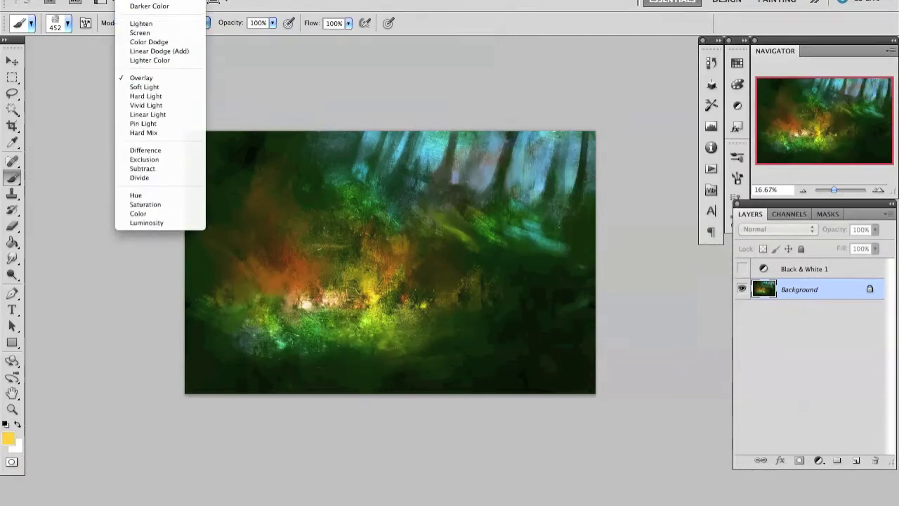
left_click(144, 11)
right_click(384, 206)
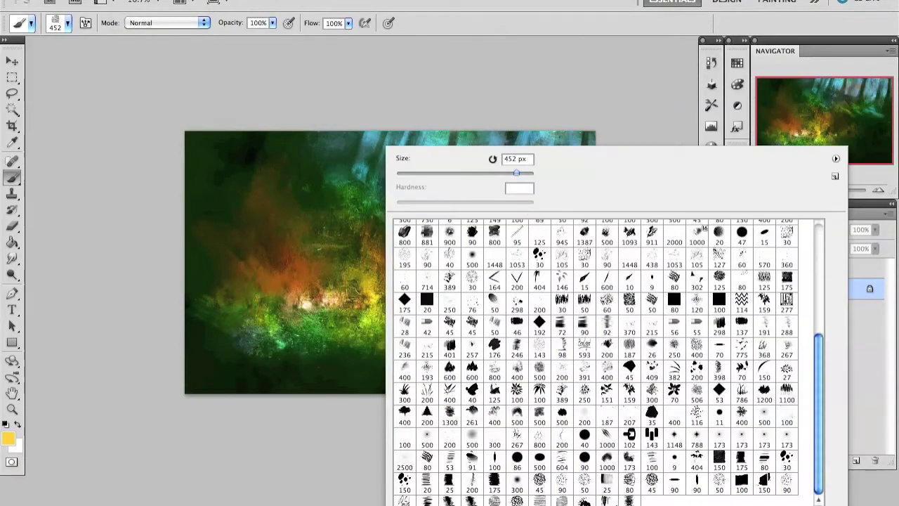
double_click(607, 500)
- Resize the brush and paint dark green leafy shapes into the lower-right undergrowth
key("ctrl+plus")
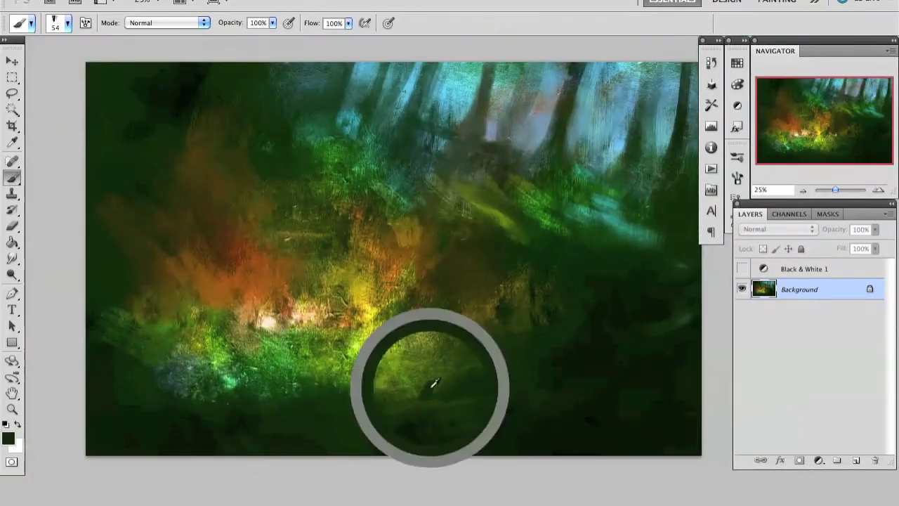
key("bracketleft")
key("bracketleft")
key("bracketleft")
left_click_drag(424, 390, 480, 356)
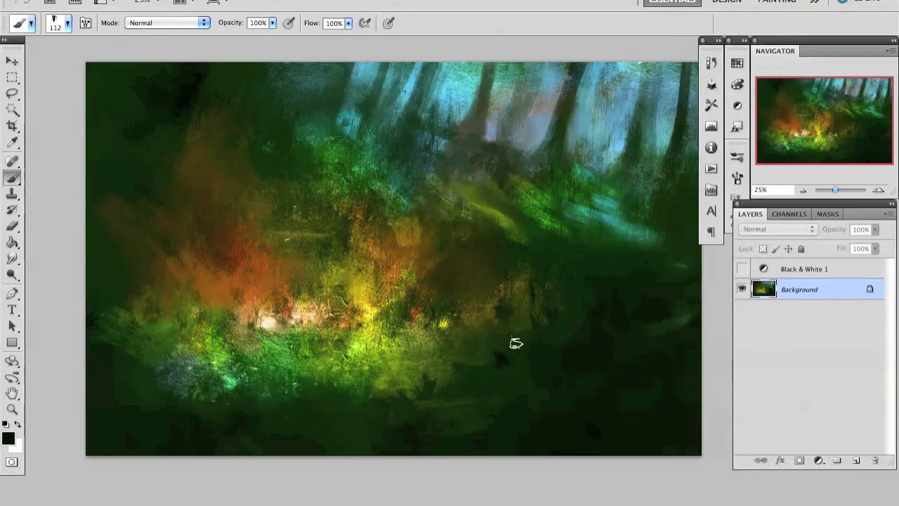
left_click_drag(522, 355, 493, 376)
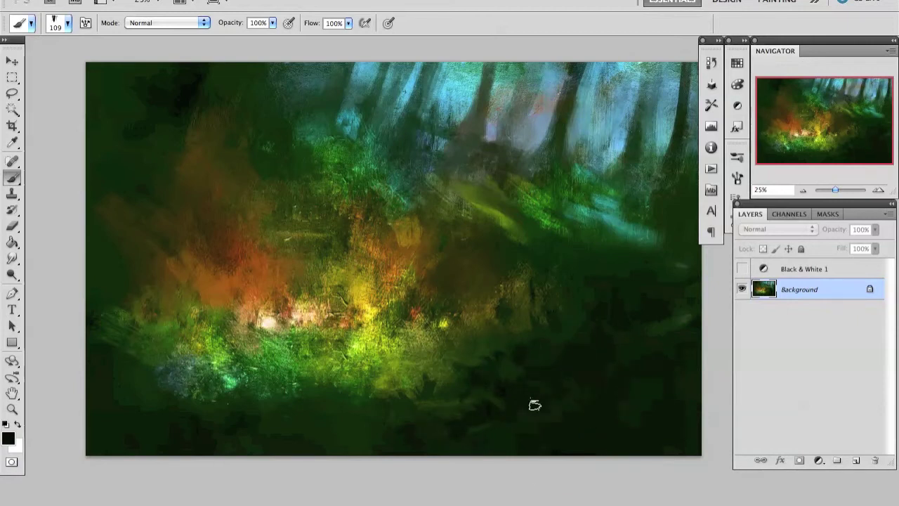
scroll(509, 401, "right", 3)
scroll(509, 401, "up", 2)
- Paint a small dark stroke in the right foliage and sample dark undergrowth greens
key("bracketleft")
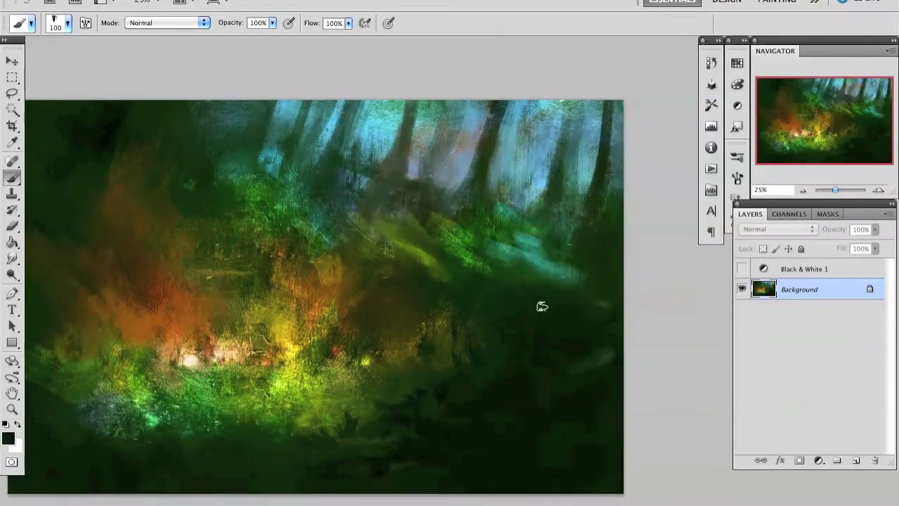
mouse_move(548, 277)
left_mouse_down()
mouse_move(542, 284)
mouse_move(509, 261)
mouse_move(552, 252)
left_mouse_up()
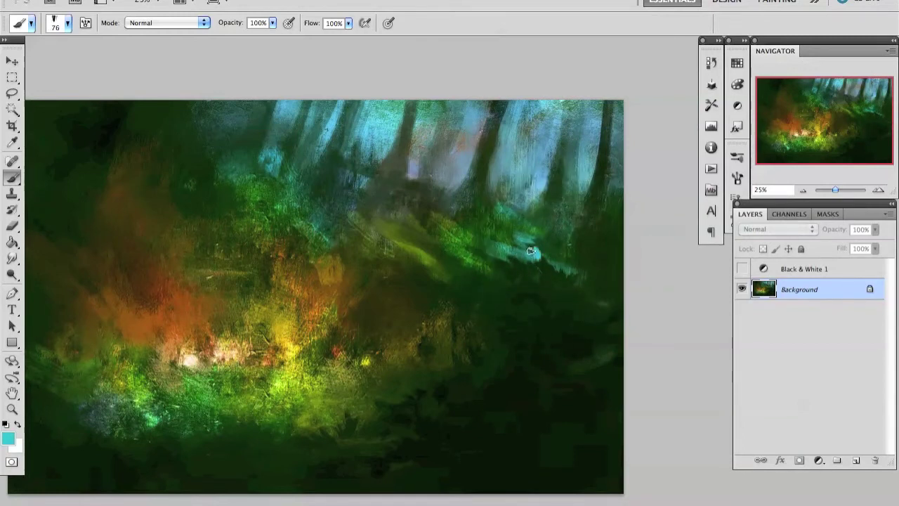
left_click(533, 257, "alt")
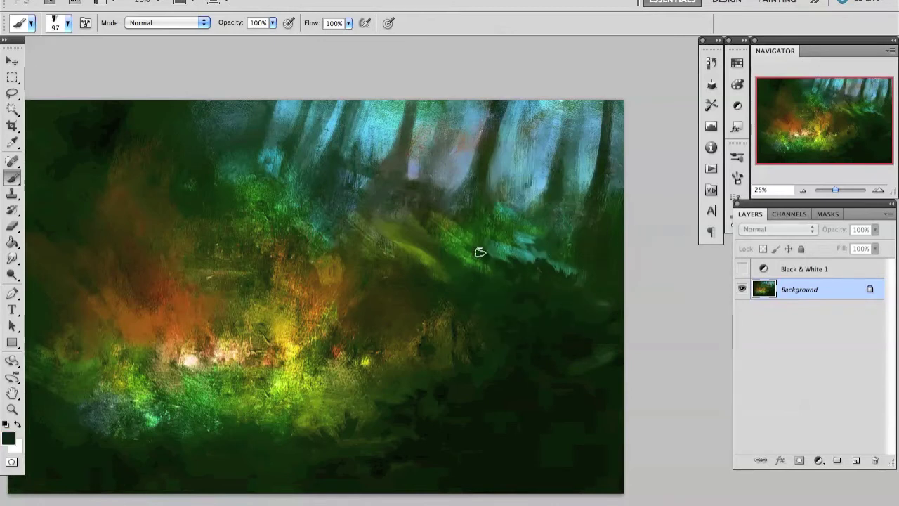
left_click_drag(482, 267, 556, 297)
key("ctrl+minus")
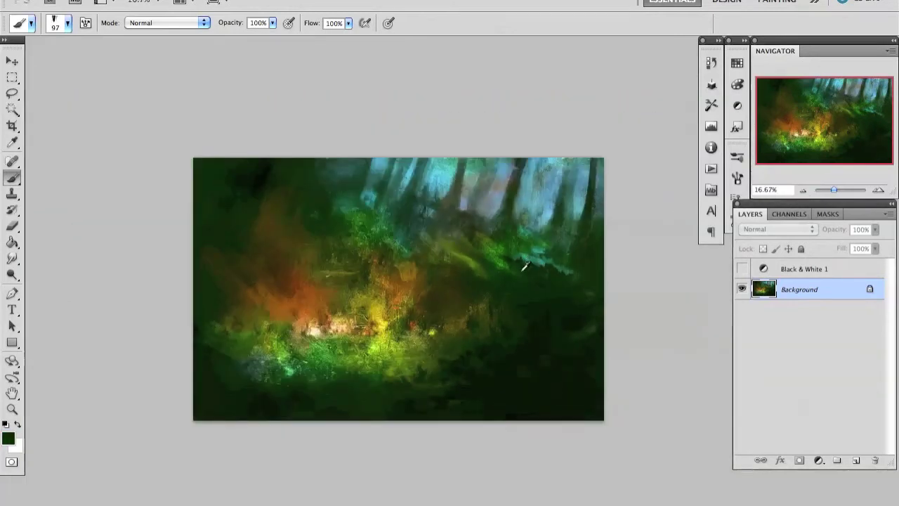
left_click(523, 284, "alt")
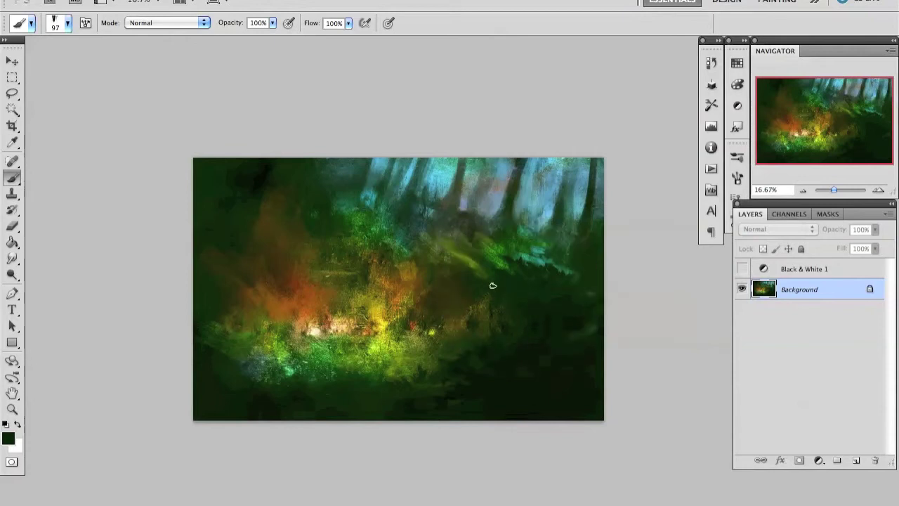
- Sample dark foreground greens and switch to a larger textured brush
left_click(878, 191)
left_click(455, 362, "alt")
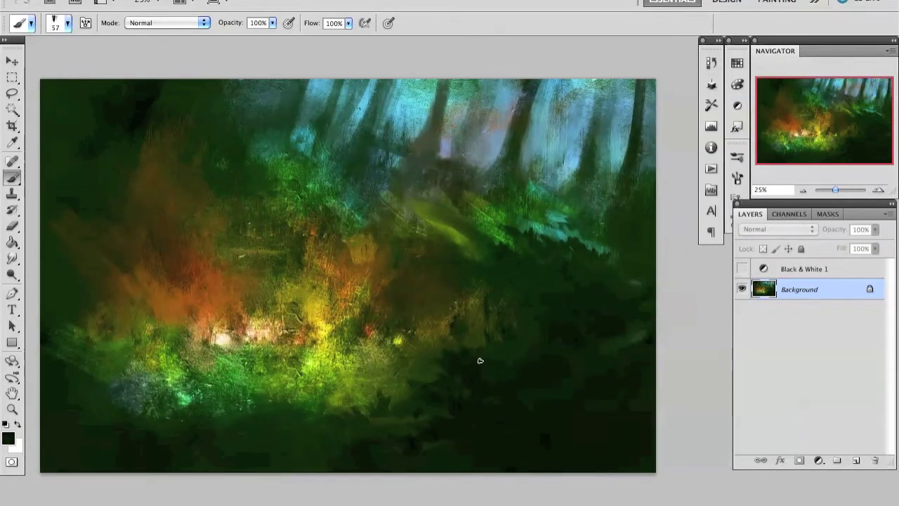
left_click(444, 319, "alt")
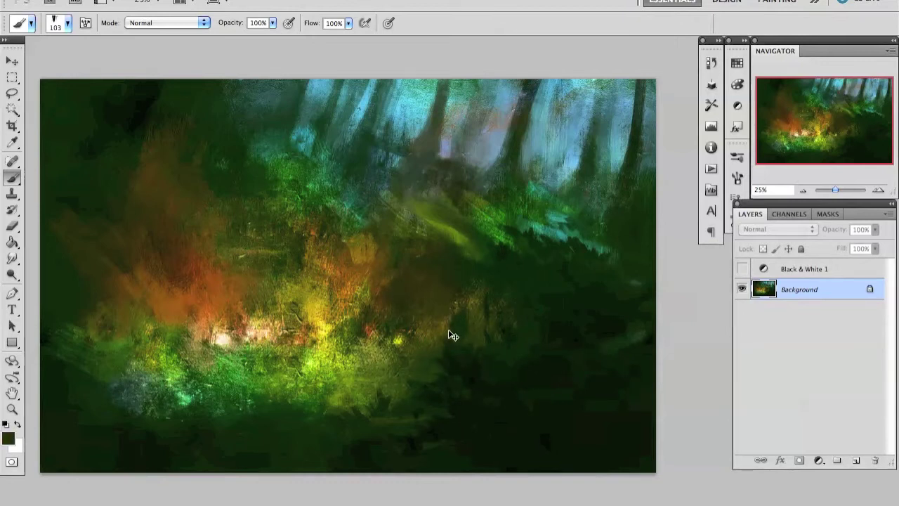
left_click(465, 304, "alt")
right_click(467, 249)
double_click(445, 302)
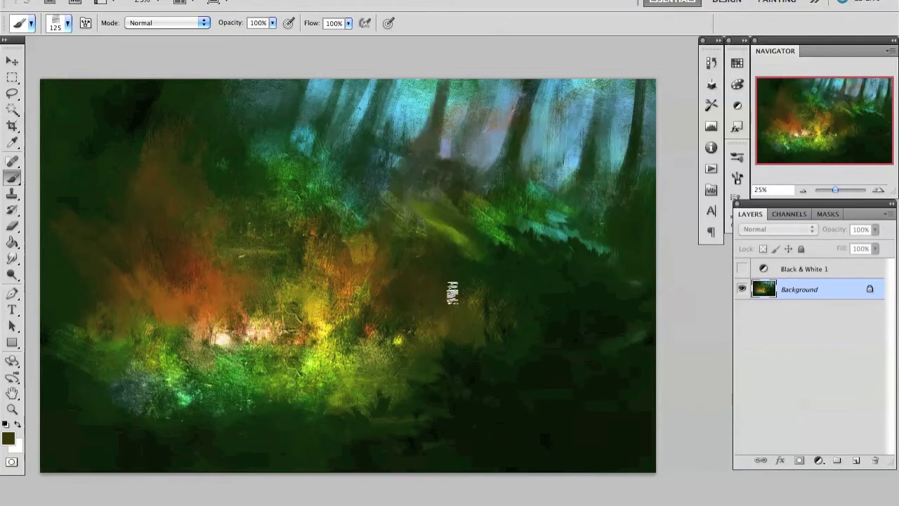
left_click(463, 290, "alt")
left_click(439, 313, "alt")
left_click(434, 295, "alt")
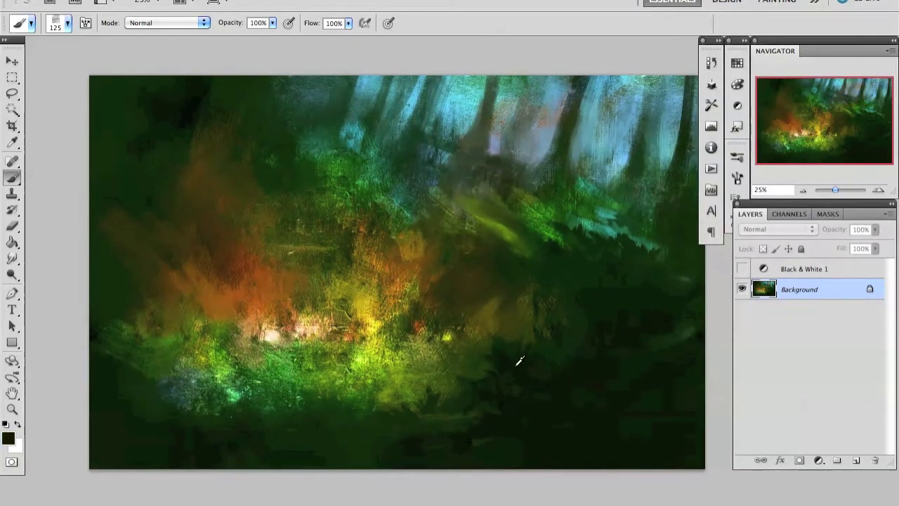
- Paint dark green over the lighter lower-left area, then sample olive tones with a smaller brush
left_click_drag(161, 361, 165, 399)
right_click(181, 334)
double_click(379, 495)
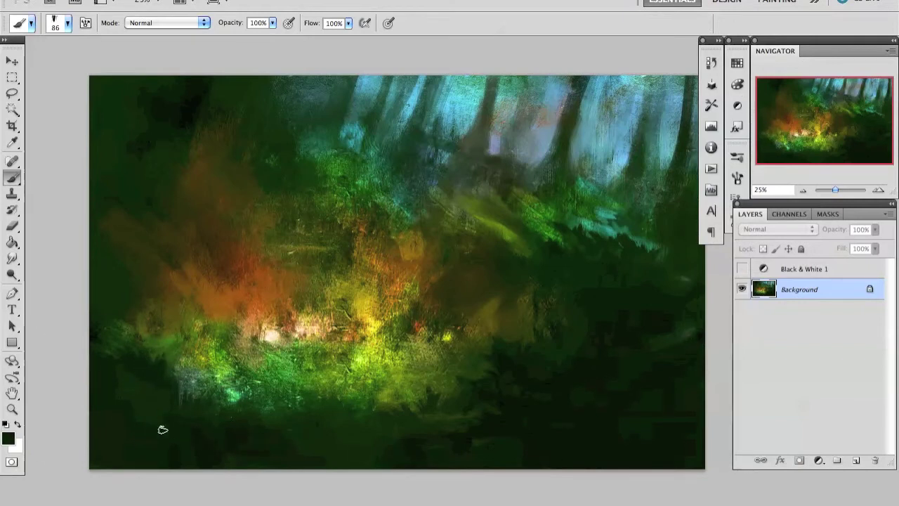
key("bracketleft")
key("bracketleft")
key("bracketleft")
left_click(140, 274, "alt")
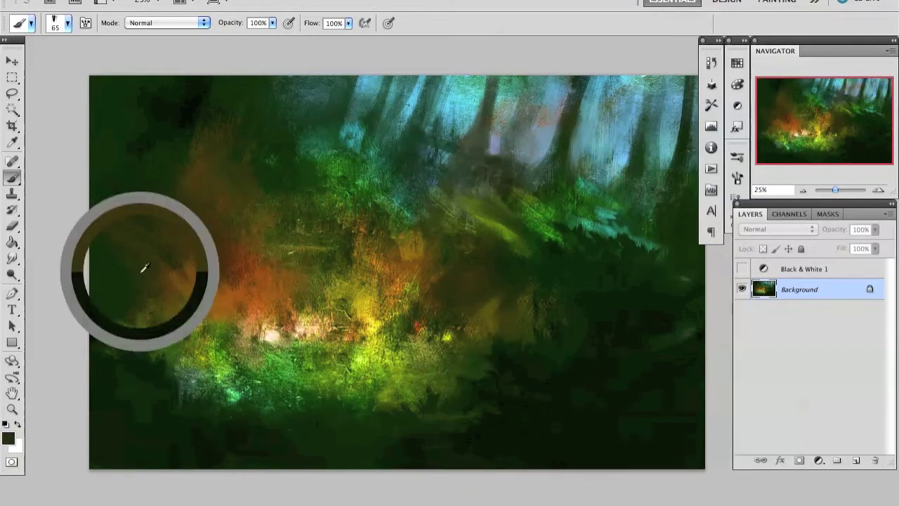
key("bracketright")
key("bracketright")
key("bracketright")
left_click(190, 348, "alt")
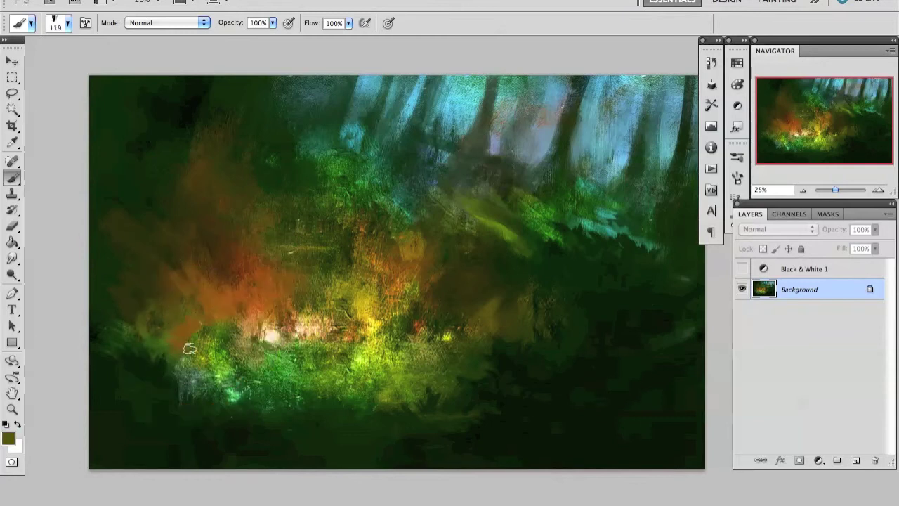
- Resample colours from the right-side foliage and choose a larger brush
key("ctrl+minus")
key("ctrl+plus")
key("bracketleft")
key("bracketleft")
key("bracketleft")
left_click(484, 249, "alt")
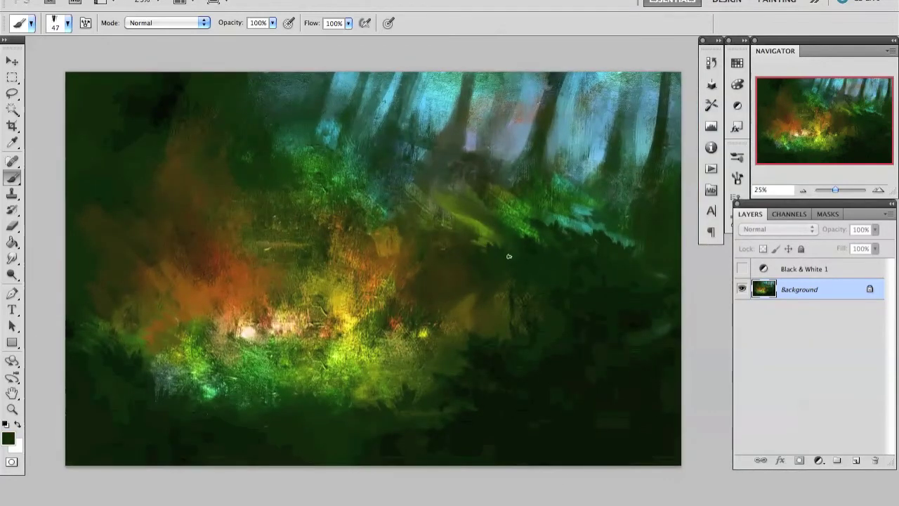
left_click(532, 248, "alt")
left_click(533, 251, "alt")
left_click_drag(590, 320, 605, 338)
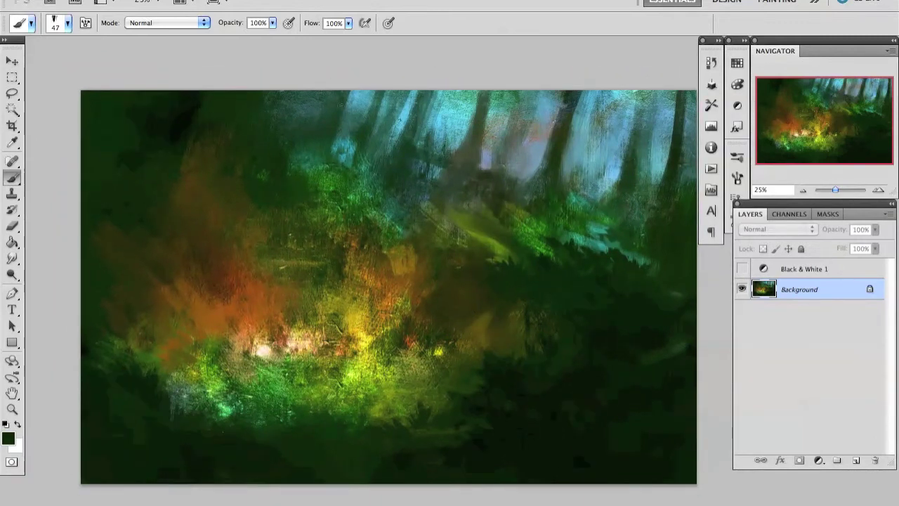
right_click(344, 199)
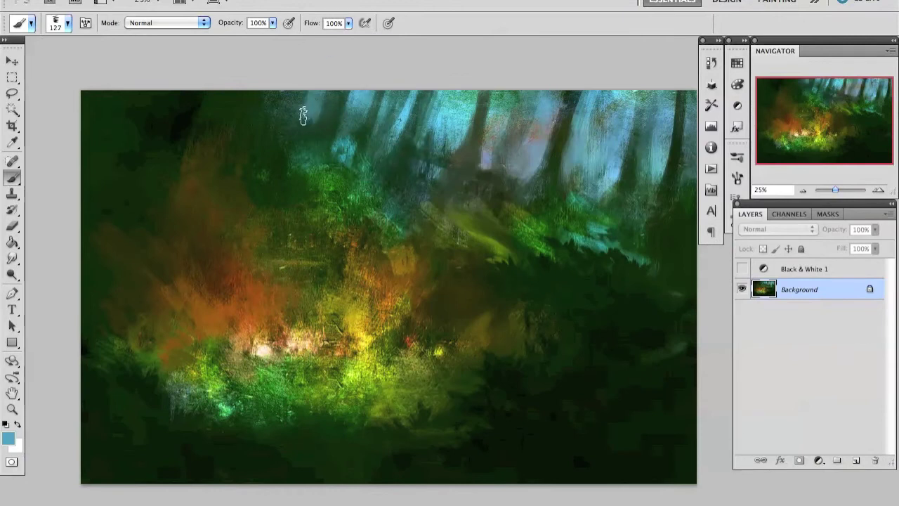
left_click(302, 111, "alt")
- Add a new empty Layer 1 above the Background and pick a different brush preset
left_click(846, 463)
key("ctrl+minus")
right_click(418, 268)
double_click(448, 480)
- Set white as foreground, paint the deer's body outline and a leg, then mirror the canvas
key("d")
key("x")
key("bracketleft")
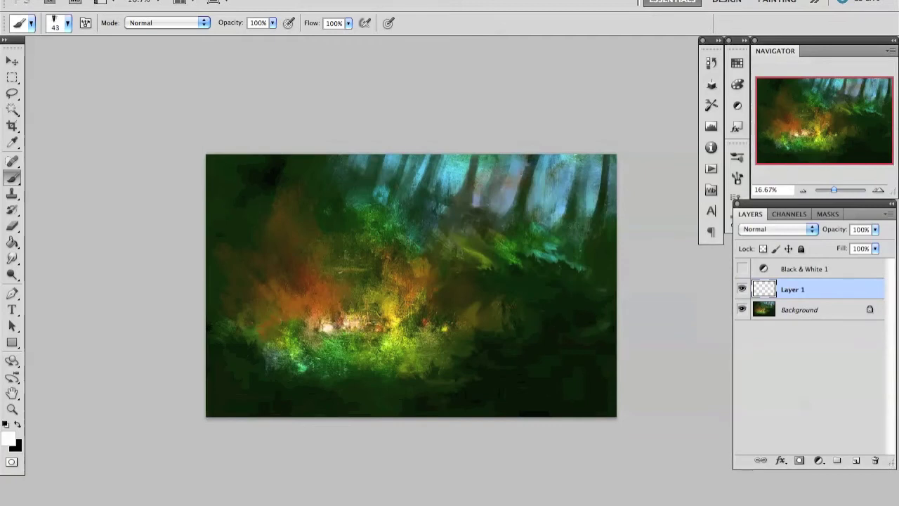
mouse_move(376, 294)
left_mouse_down()
mouse_move(362, 309)
mouse_move(380, 312)
left_mouse_up()
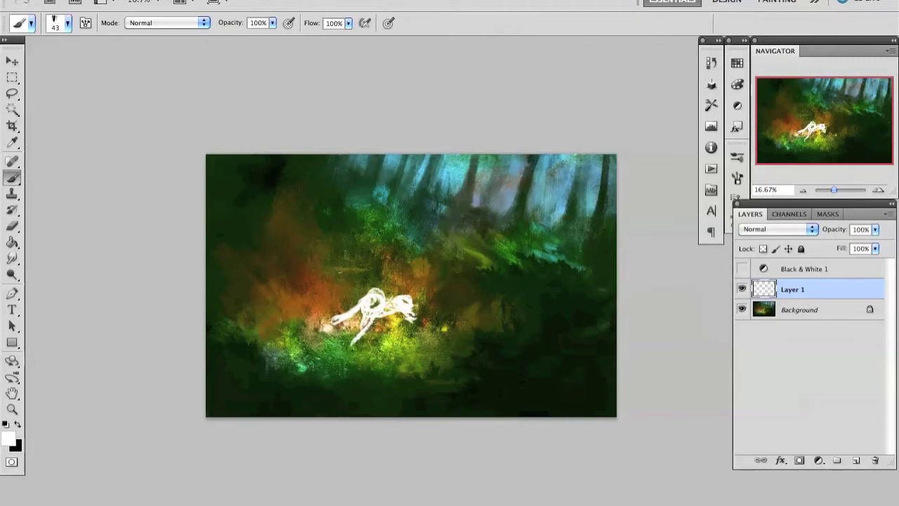
left_click_drag(415, 320, 420, 340)
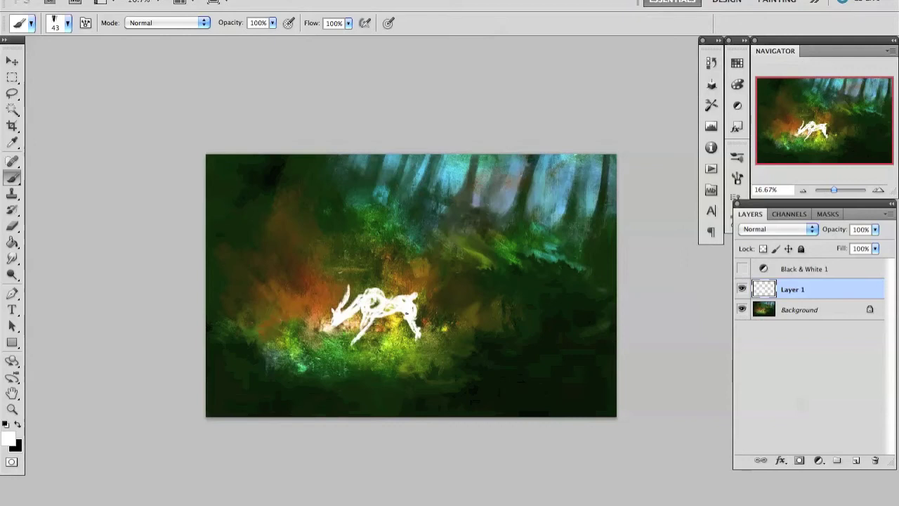
key("ctrl+shift+h")
key("ctrl+plus")
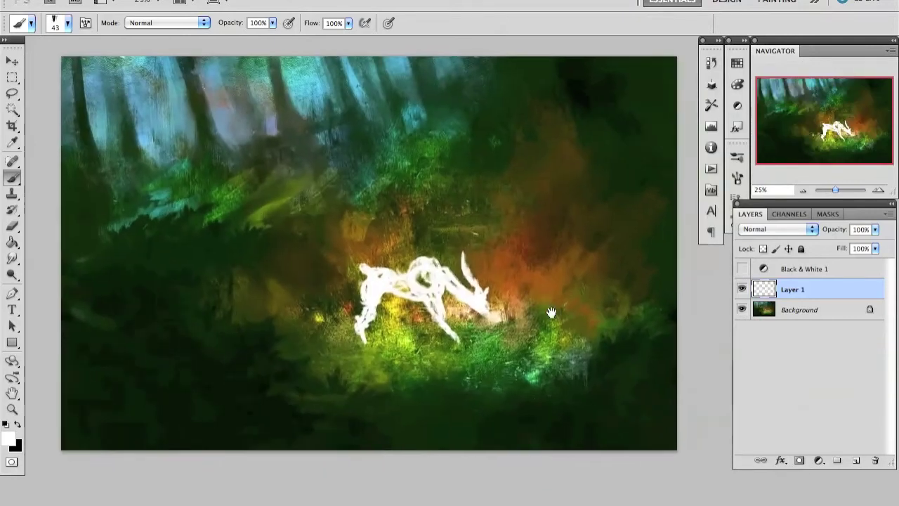
- Warp the deer, pulling its upper right inward and pushing its lower right down
key("ctrl+t")
right_click(442, 288)
left_click(492, 401)
left_click_drag(496, 251, 477, 270)
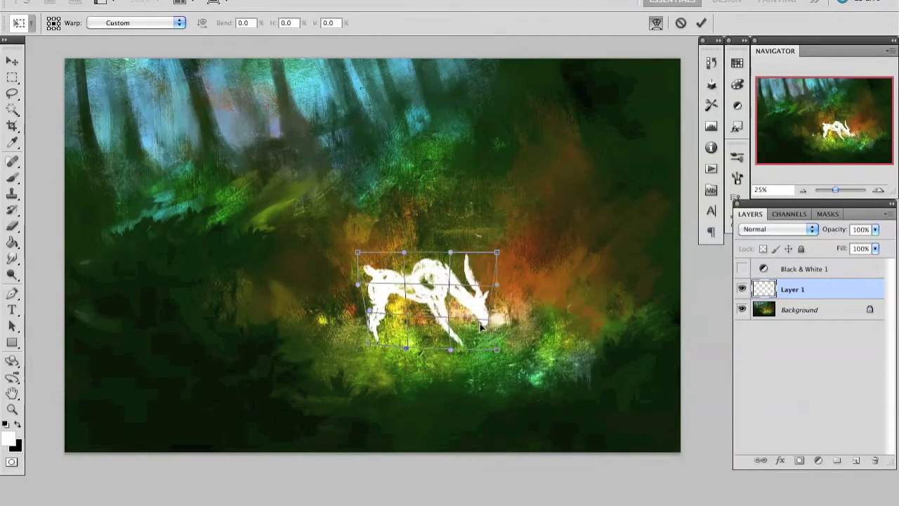
left_click_drag(496, 349, 507, 363)
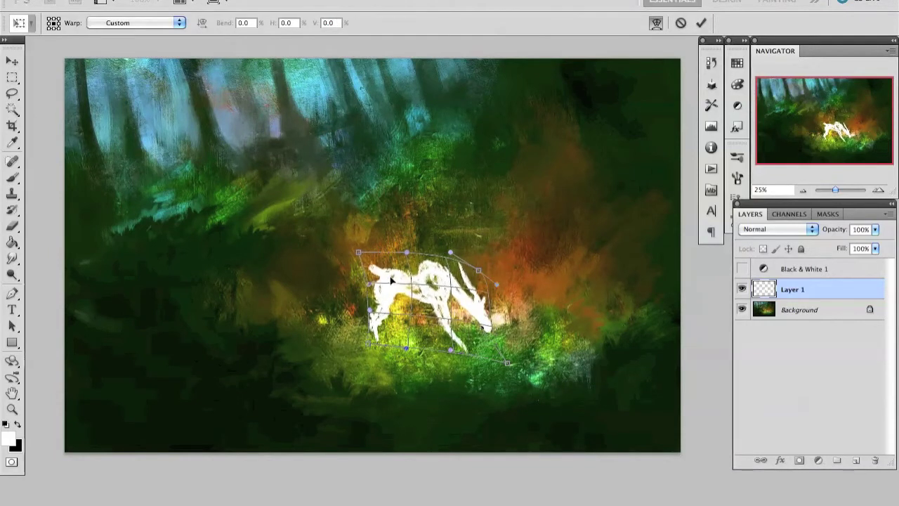
key("Return")
- Erase part of the deer's right leg with a full-opacity eraser and repaint it white
key("b")
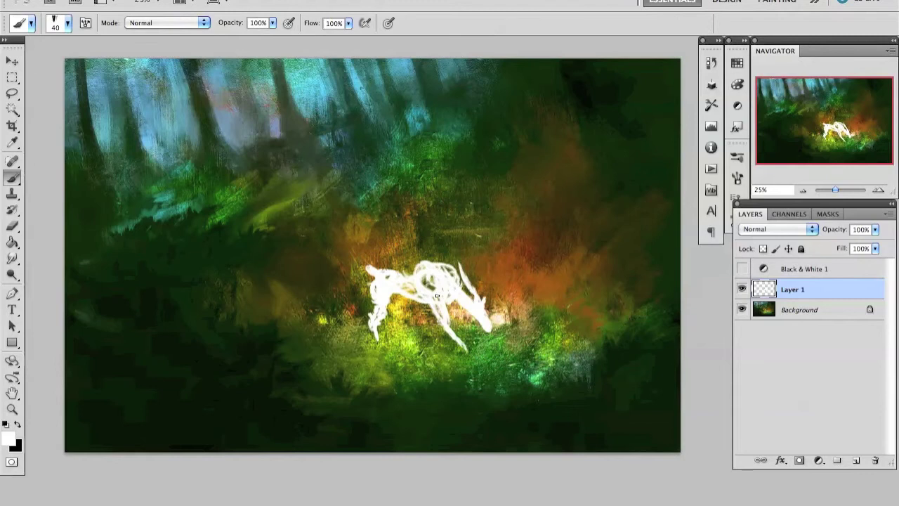
key("e")
right_click(432, 237)
key("Return")
key("0")
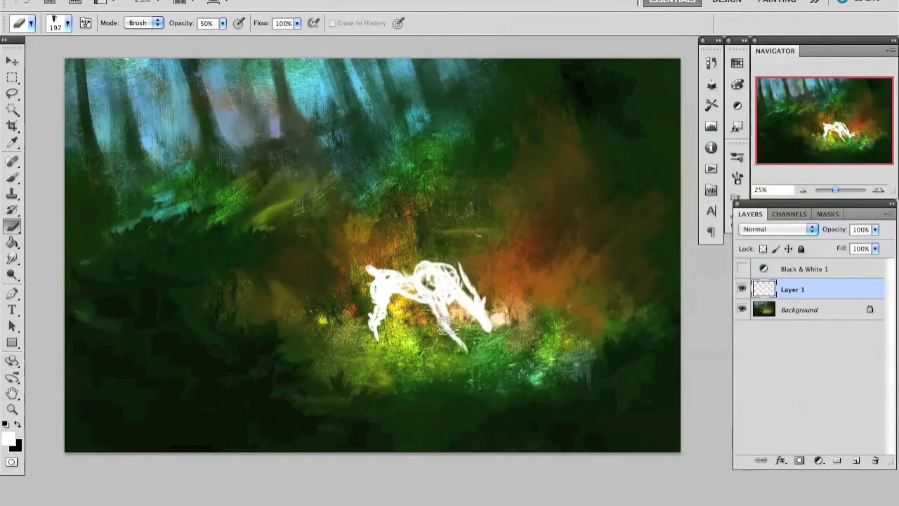
left_click_drag(463, 284, 495, 330)
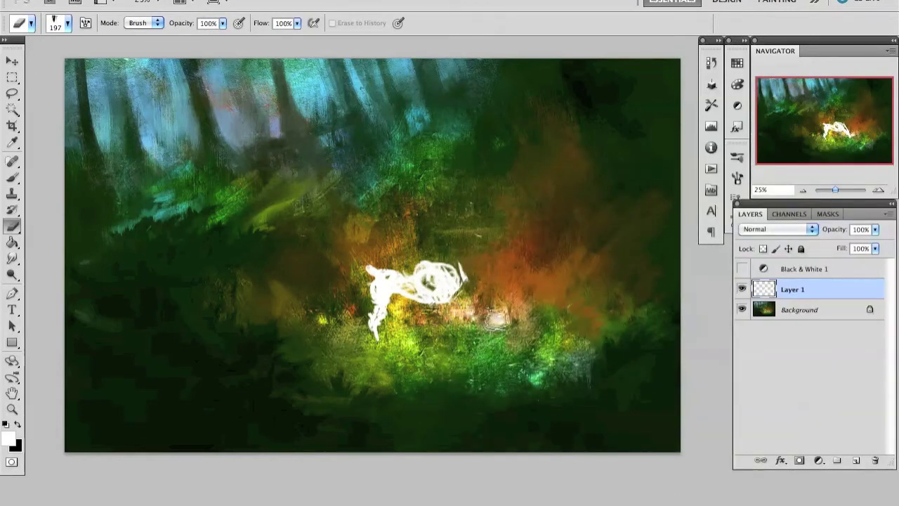
key("b")
mouse_move(462, 295)
left_mouse_down()
mouse_move(483, 341)
mouse_move(478, 323)
left_mouse_up()
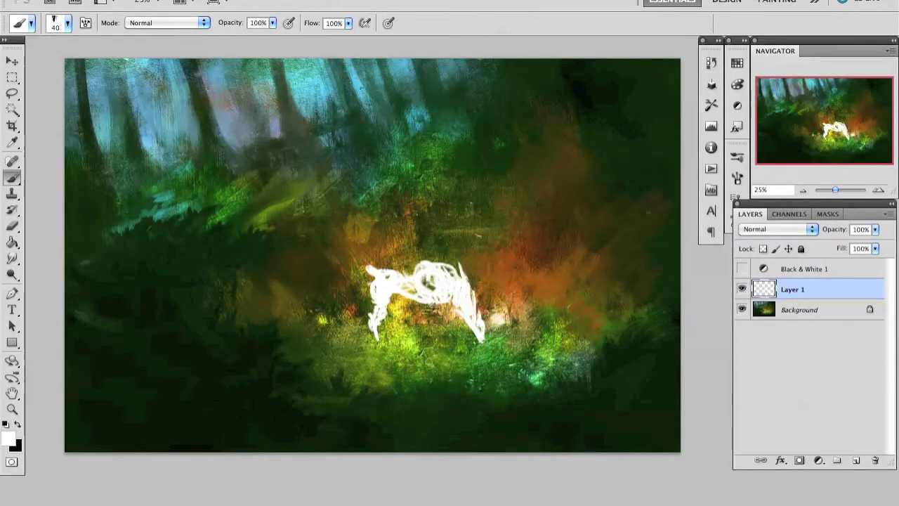
- Add white strokes to the deer's body and front legs
key("ctrl+minus")
key("e")
key("b")
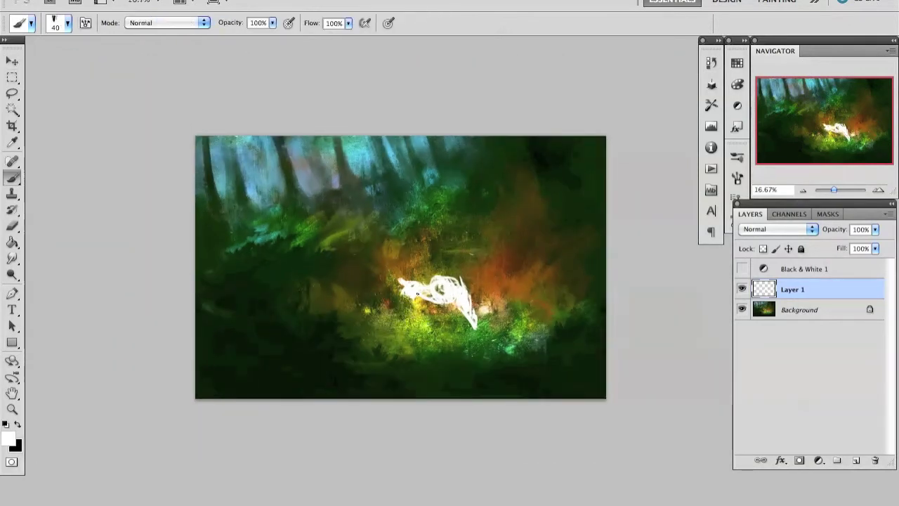
left_click_drag(437, 300, 454, 330)
left_click_drag(416, 295, 410, 319)
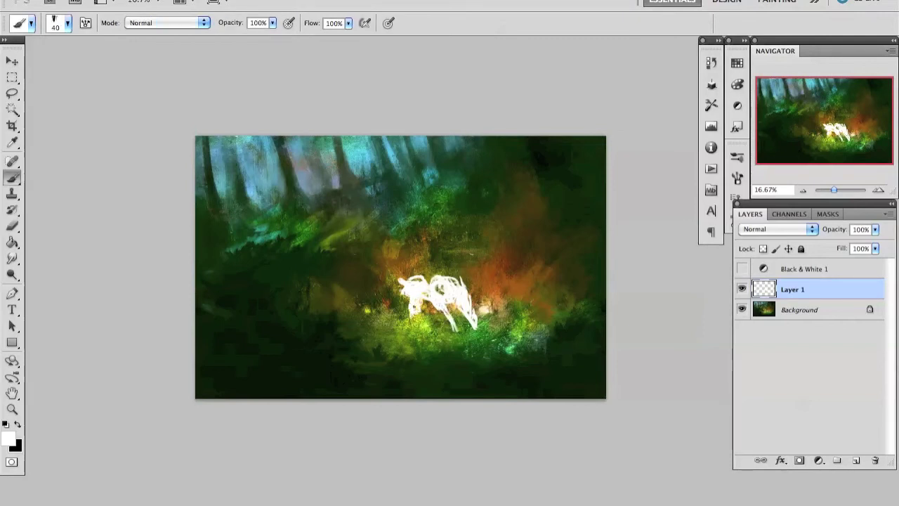
- Mirror the canvas so the deer faces left and extend its head and neck upper-left
key("ctrl+shift+h")
key("ctrl+plus")
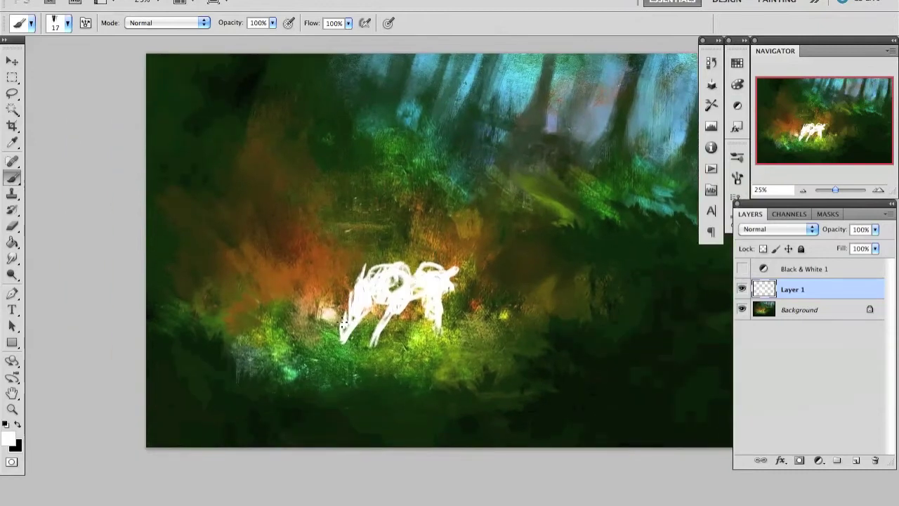
key("bracketleft")
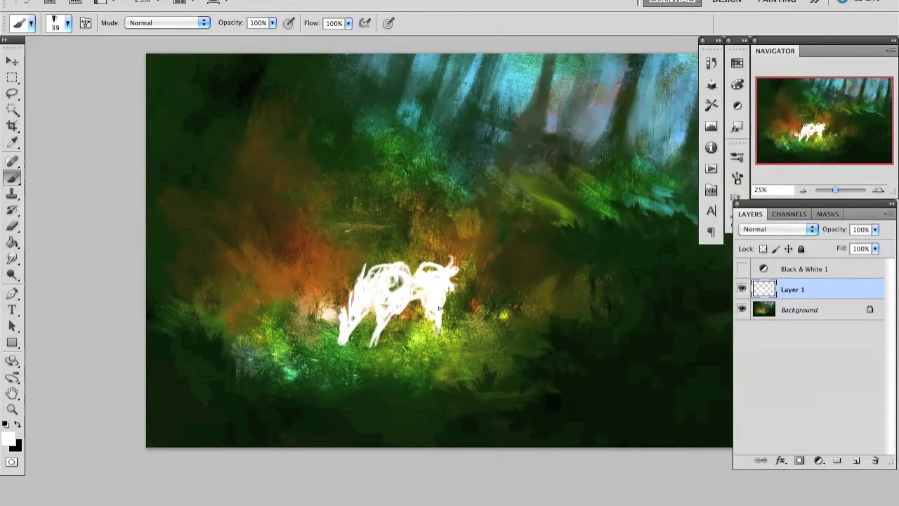
left_click_drag(324, 314, 304, 279)
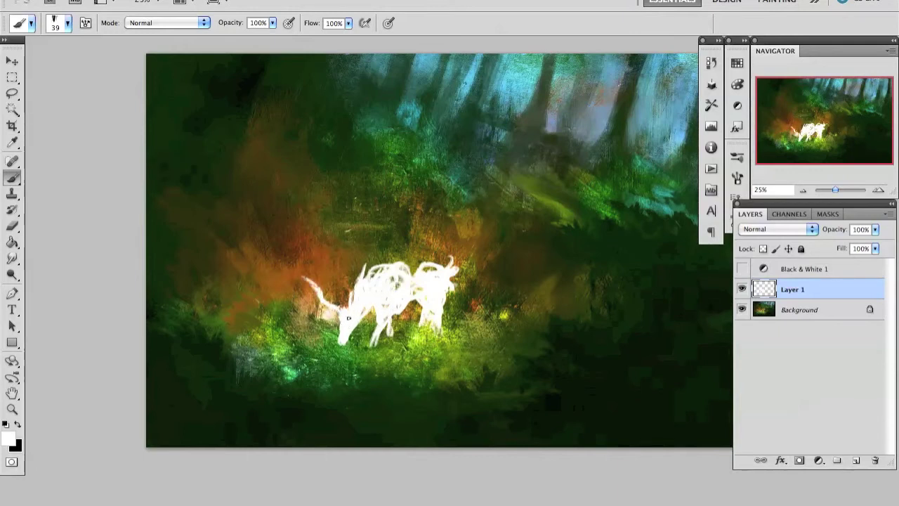
key("ctrl+minus")
- Brighten the deer's head and antlers and fill its body with solid white
key("v")
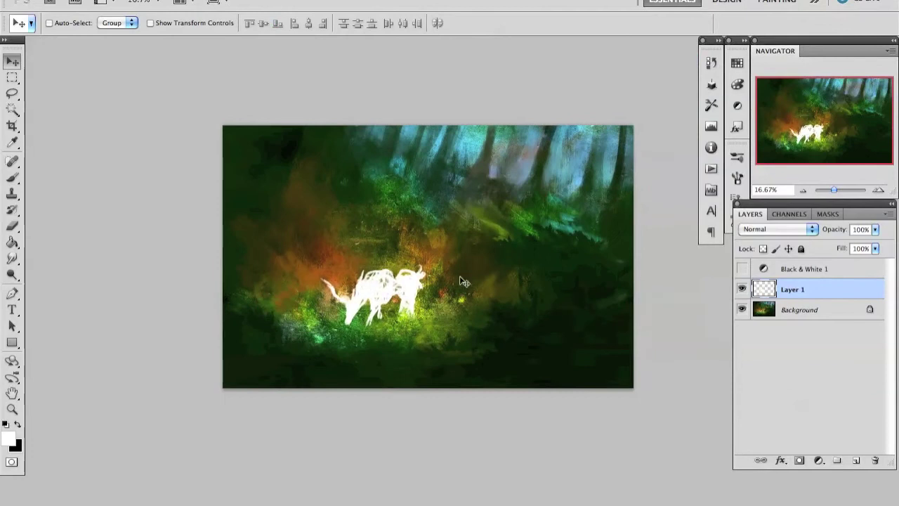
key("b")
key("ctrl+plus")
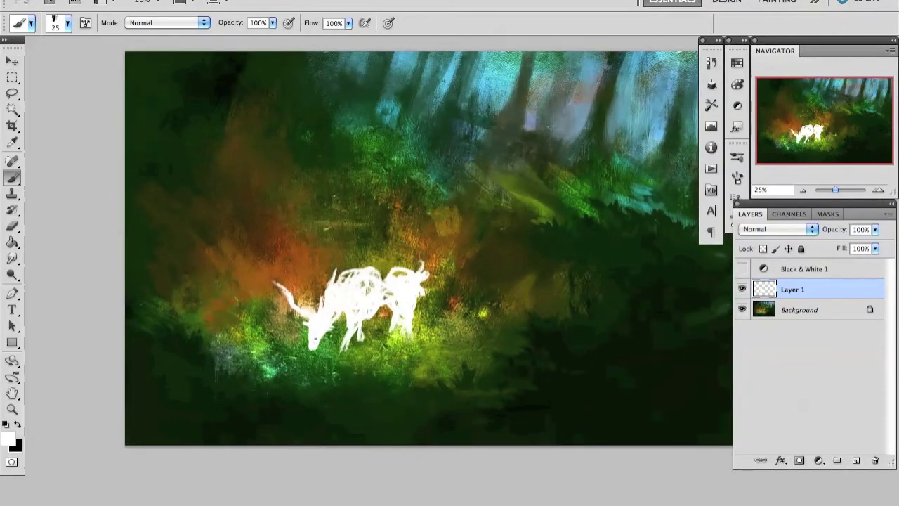
mouse_move(329, 281)
left_mouse_down()
mouse_move(316, 313)
mouse_move(288, 283)
left_mouse_up()
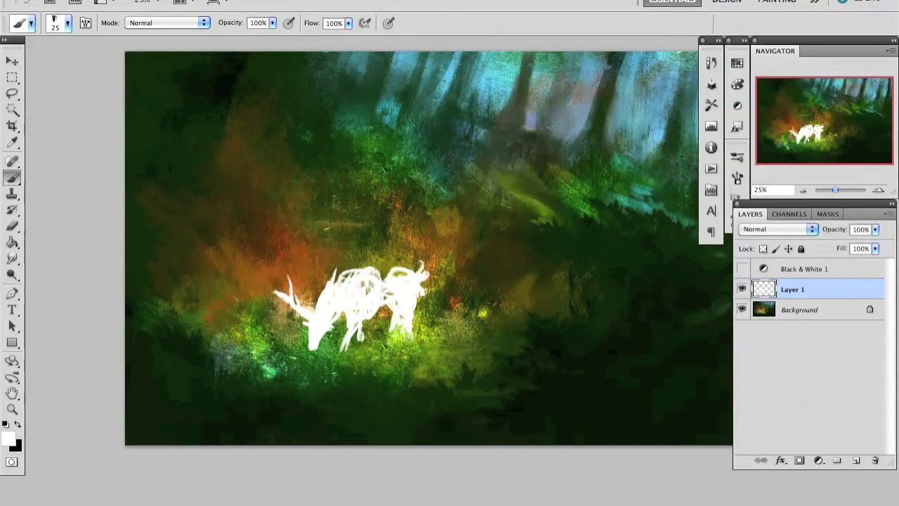
mouse_move(316, 317)
left_mouse_down()
mouse_move(337, 295)
mouse_move(334, 305)
mouse_move(347, 274)
mouse_move(360, 284)
left_mouse_up()
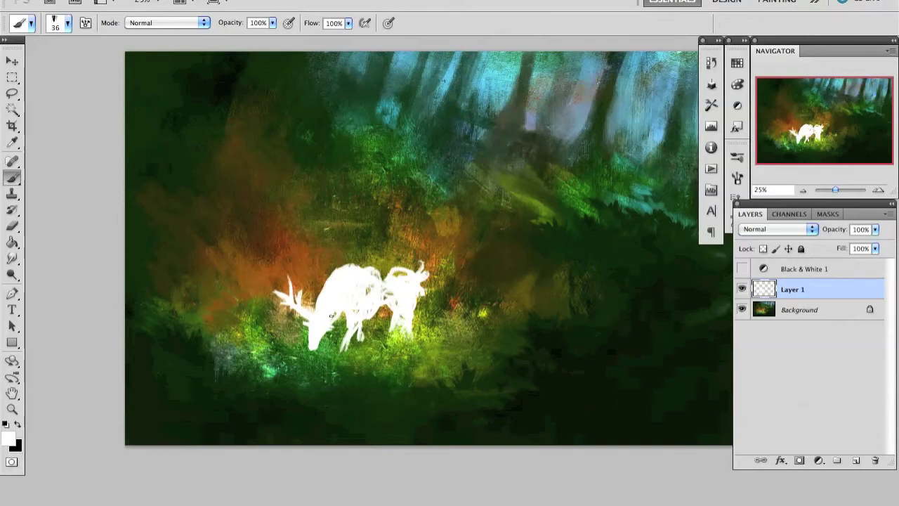
- Erase part of the deer's rear and paint white along its back
key("e")
key("b")
key("e")
mouse_move(372, 311)
left_mouse_down()
mouse_move(389, 305)
mouse_move(394, 329)
left_mouse_up()
key("b")
mouse_move(380, 299)
left_mouse_down()
mouse_move(380, 261)
mouse_move(359, 264)
left_mouse_up()
key("e")
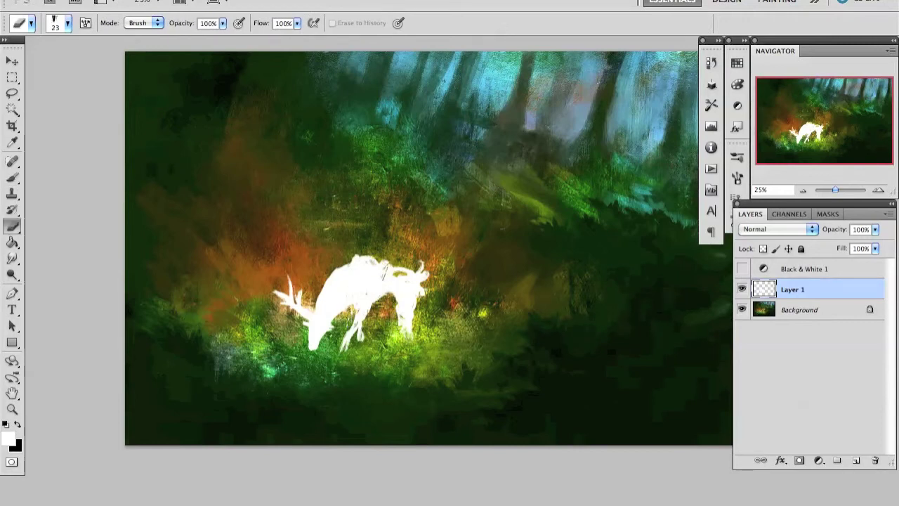
key("b")
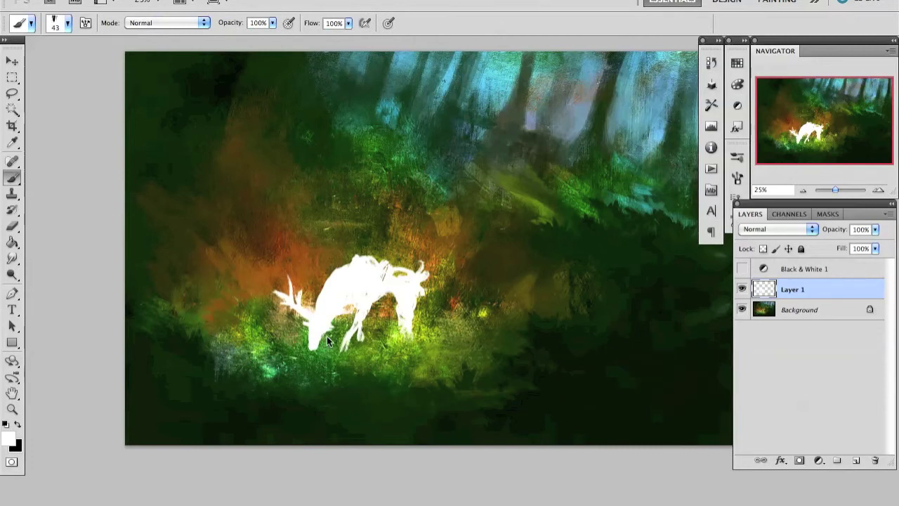
- Flip the canvas, trim the deer's leg, and repaint the foreleg with a smaller brush
key("h")
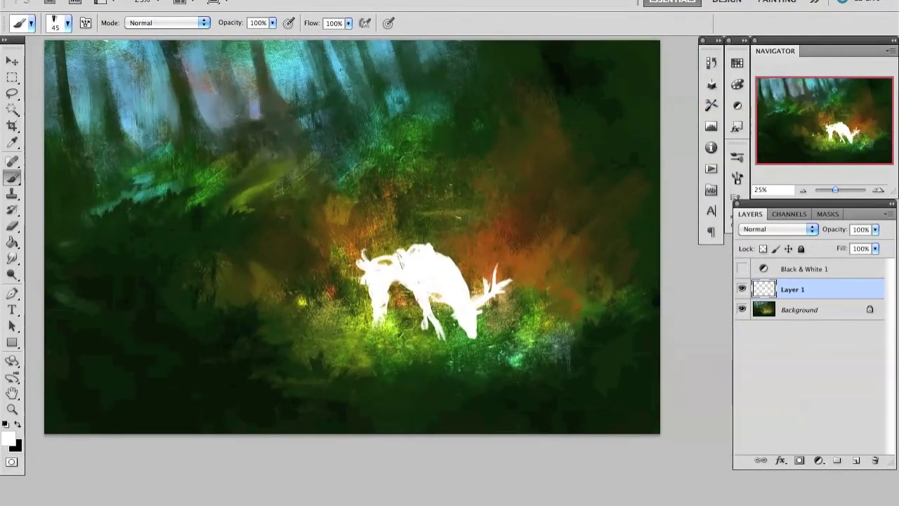
key("e")
left_click_drag(422, 327, 426, 309)
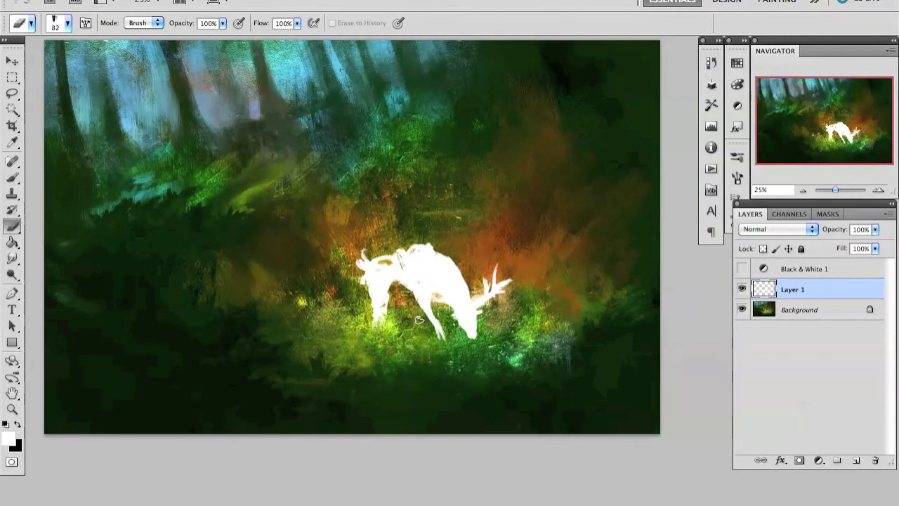
key("b")
key("bracketleft")
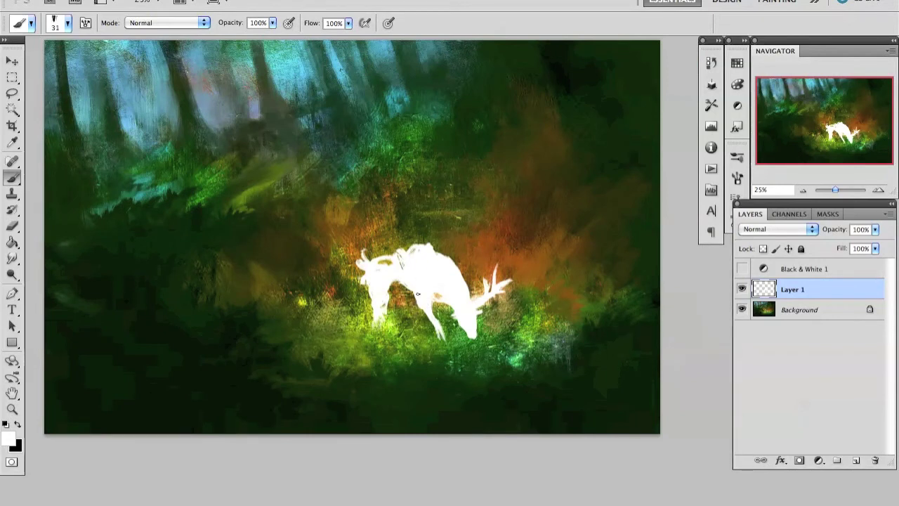
left_click_drag(425, 314, 442, 338)
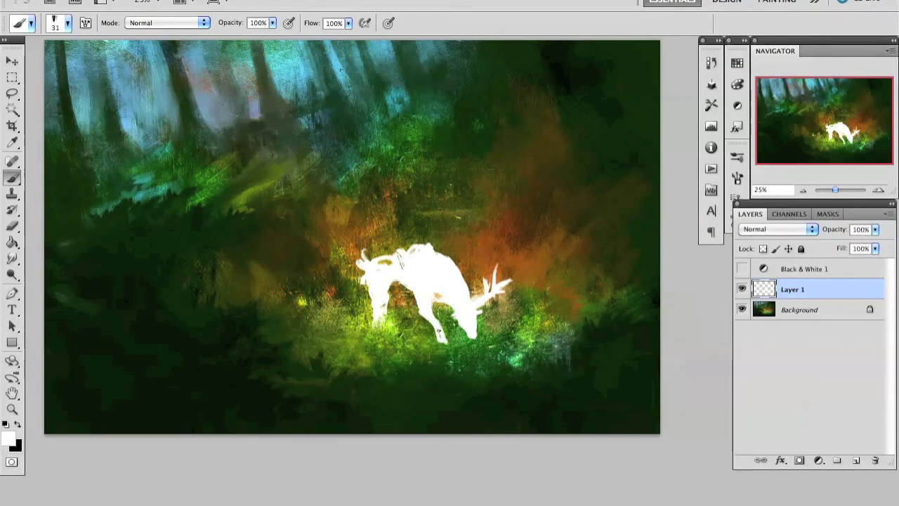
key("e")
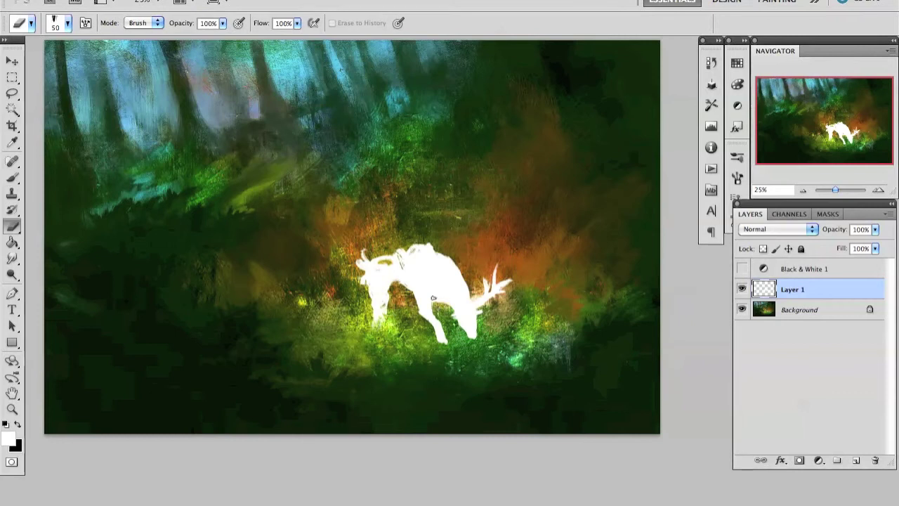
key("b")
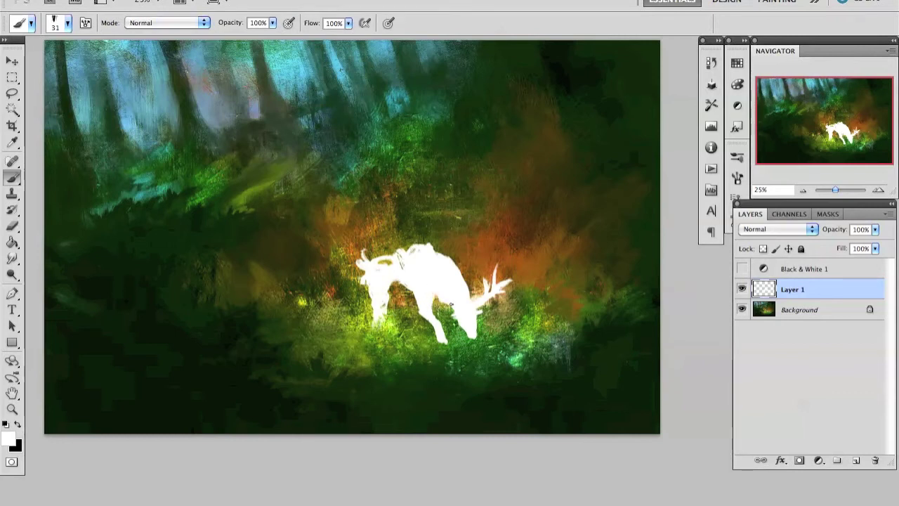
- Paint white along the deer's back and front leg and fill the dark gaps on its back
key("e")
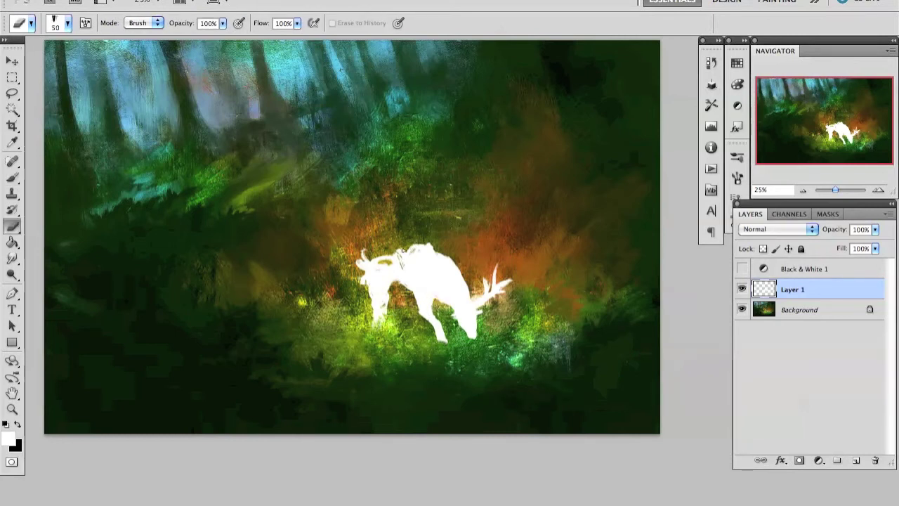
key("b")
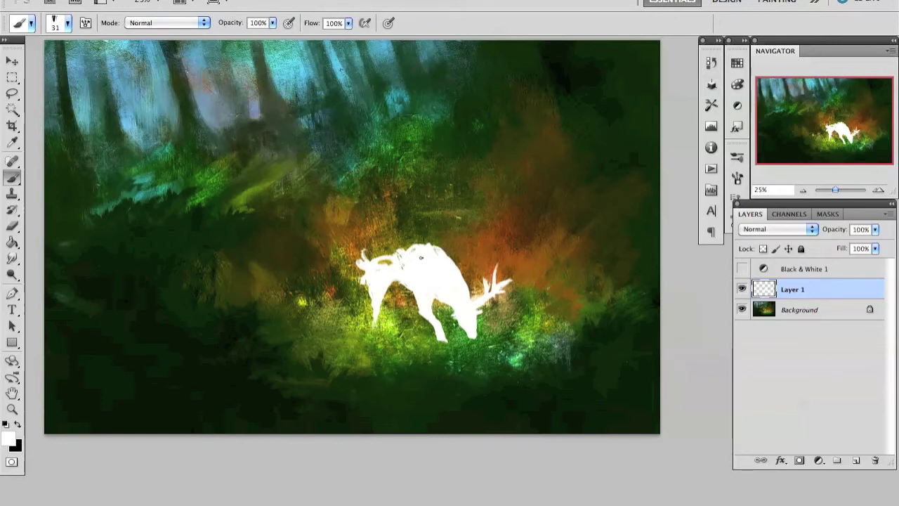
left_click_drag(400, 246, 370, 260)
mouse_move(368, 294)
left_mouse_down()
mouse_move(361, 321)
mouse_move(376, 326)
left_mouse_up()
key("e")
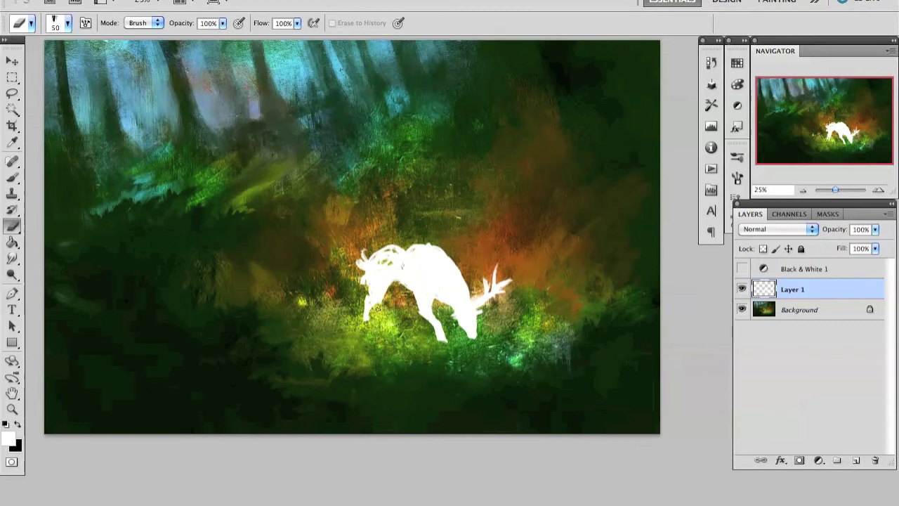
key("b")
mouse_move(383, 254)
left_mouse_down()
mouse_move(404, 255)
mouse_move(363, 266)
mouse_move(366, 285)
mouse_move(392, 240)
left_mouse_up()
key("e")
- Flip the canvas horizontally and alternate brush and eraser to tidy the deer's back and rear
key("b")
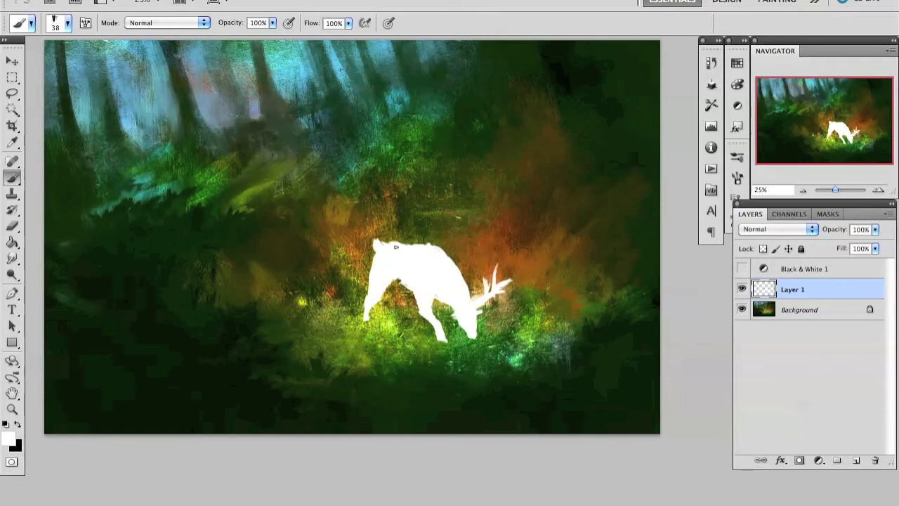
key("e")
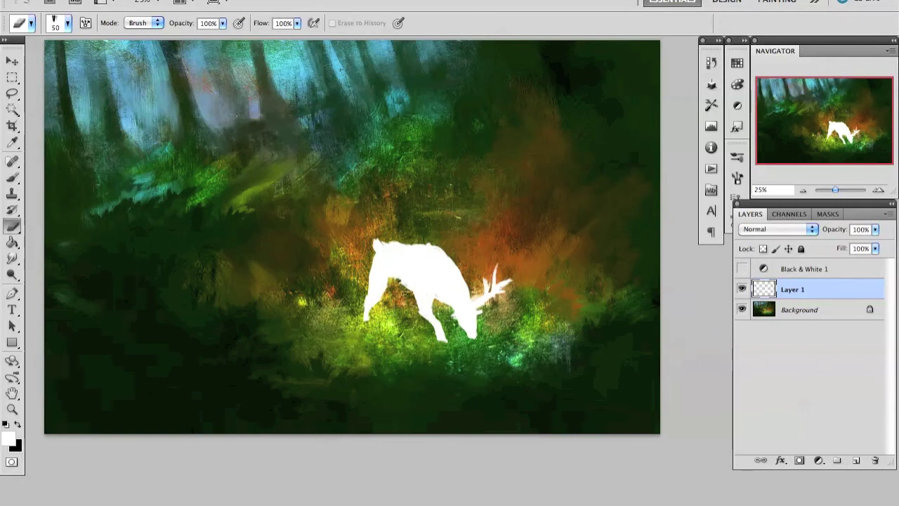
key("b")
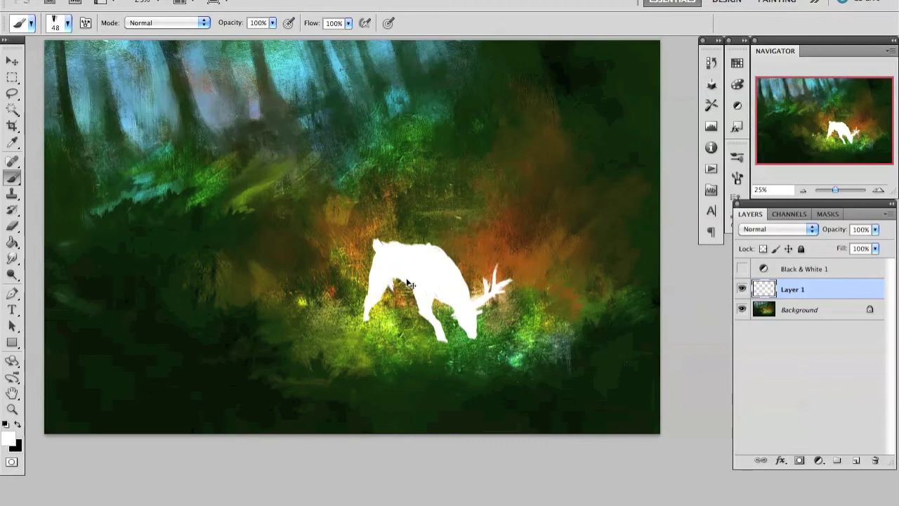
key("h")
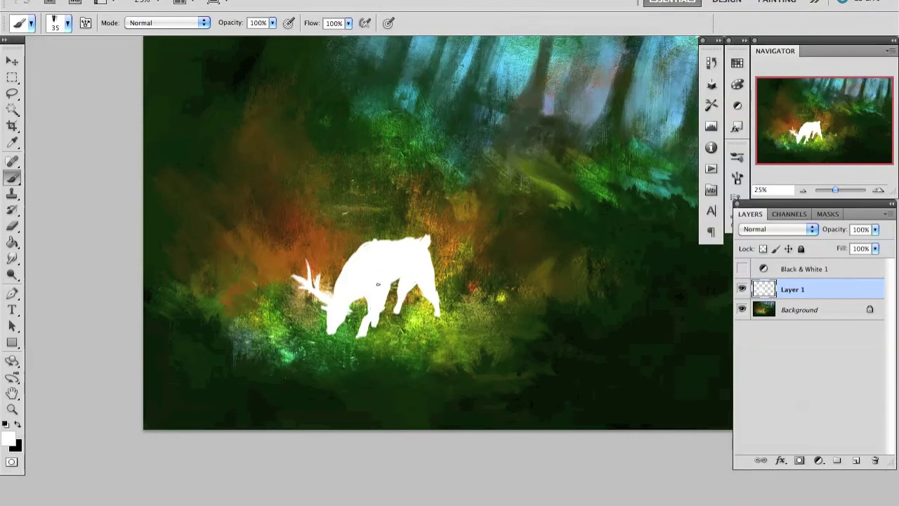
key("e")
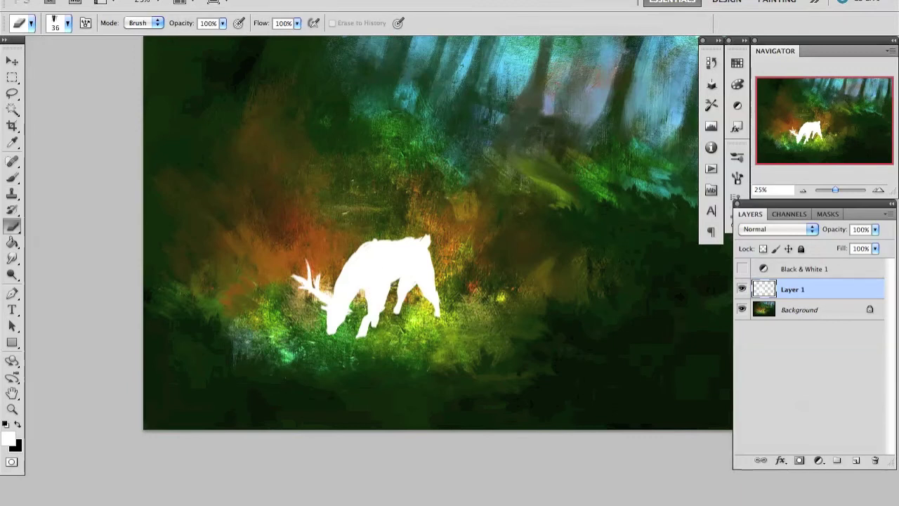
key("b")
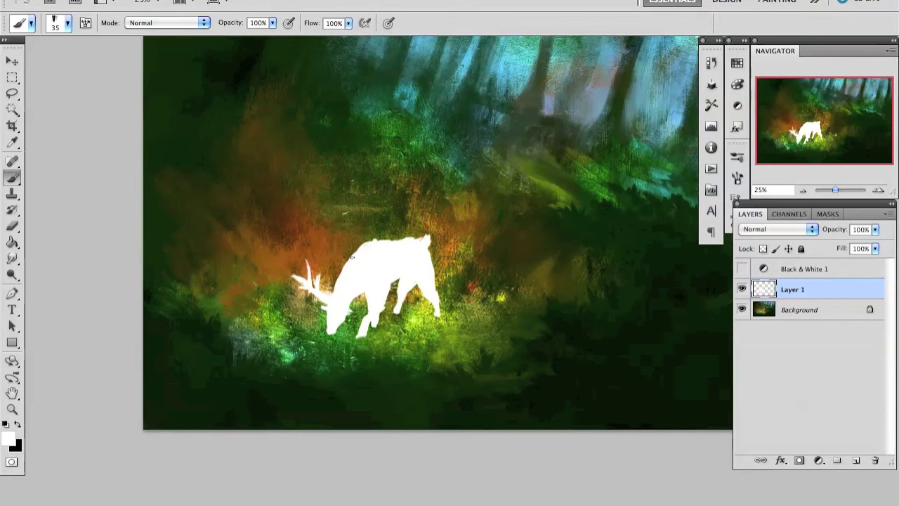
key("e")
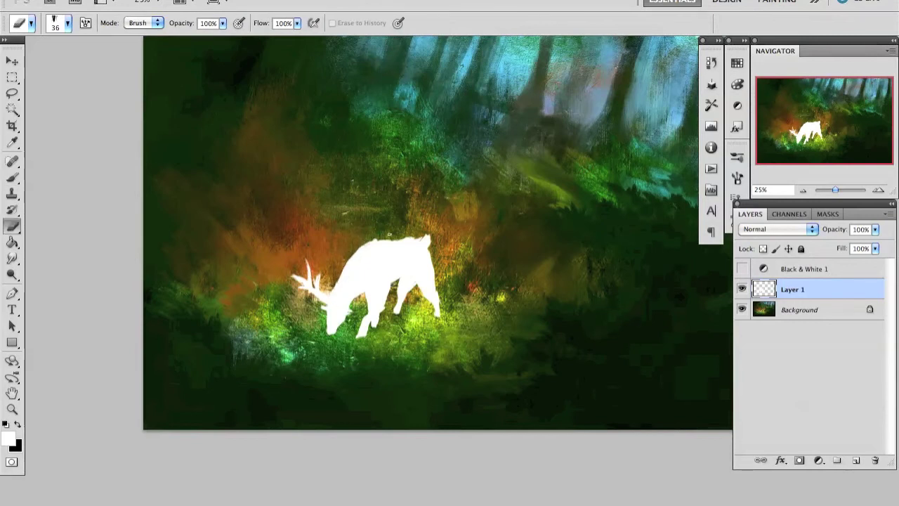
key("b")
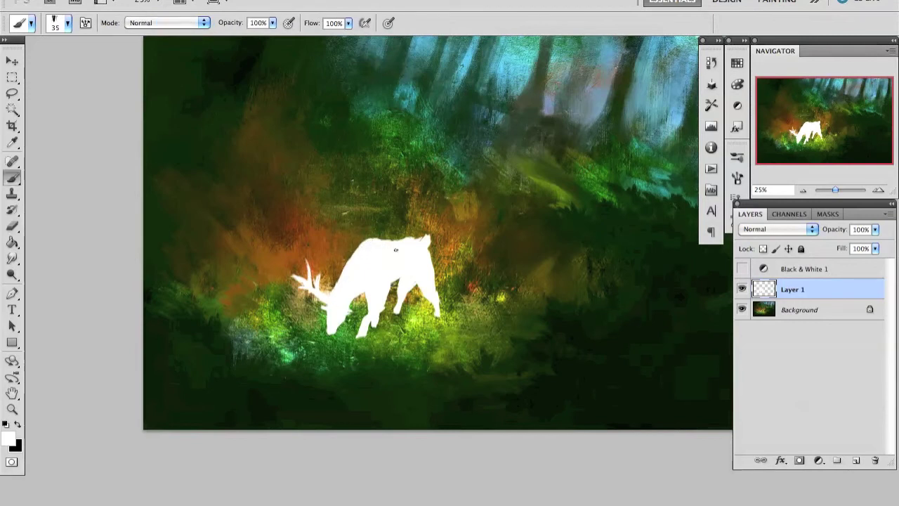
key("e")
key("ctrl+plus")
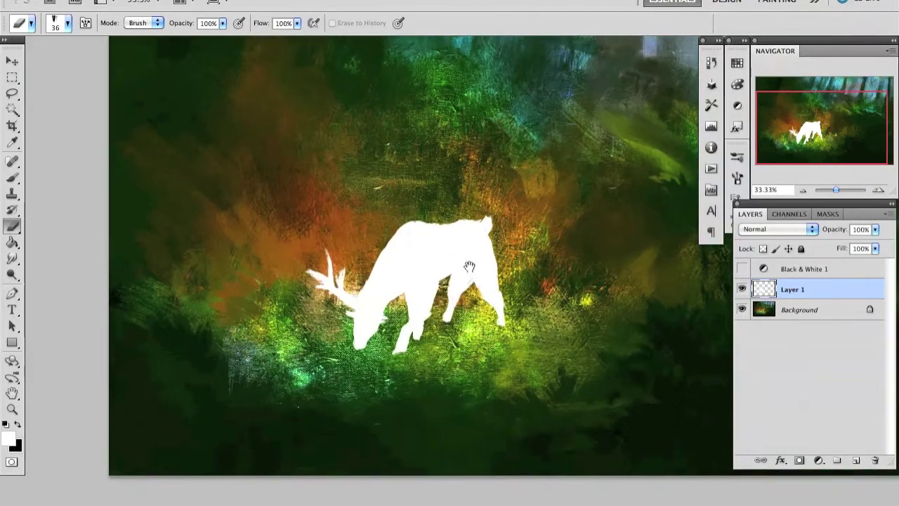
- Erase white from between the deer's legs and trim its head and neck edge
left_click_drag(437, 297, 433, 313)
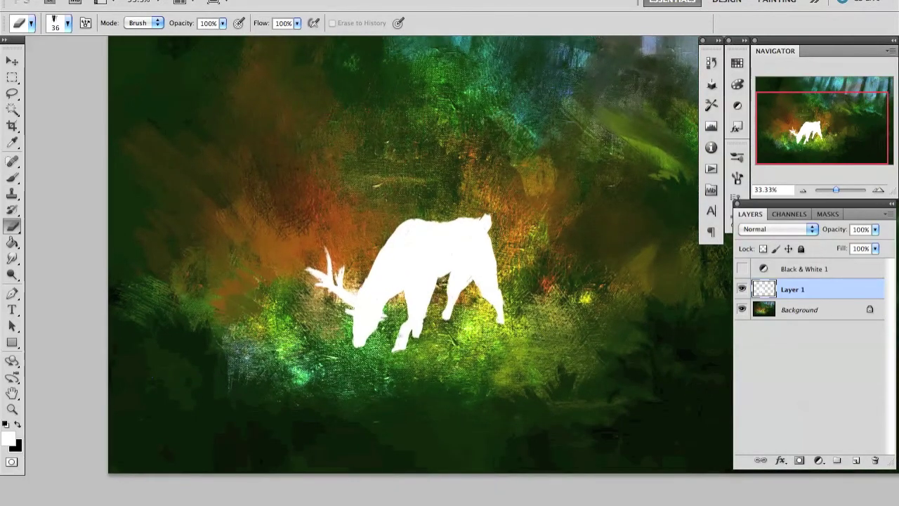
key("b")
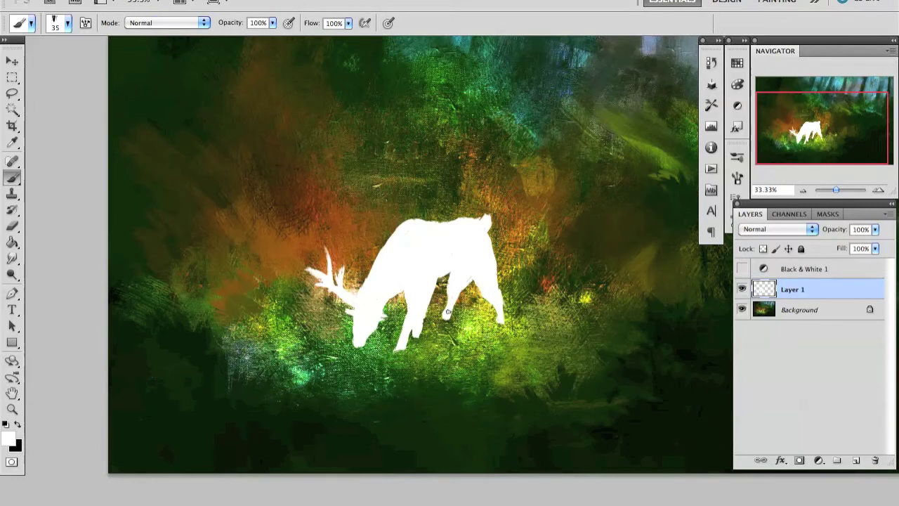
key("e")
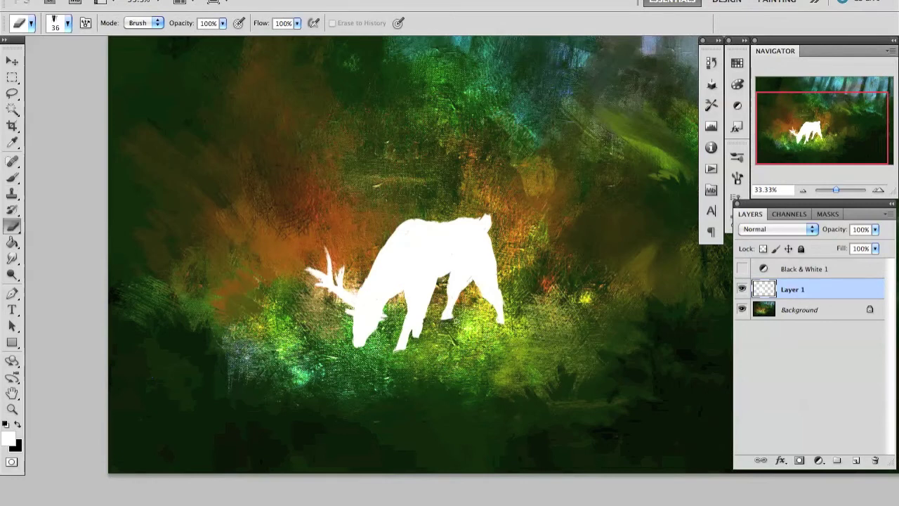
mouse_move(380, 325)
left_mouse_down()
mouse_move(368, 337)
mouse_move(351, 329)
mouse_move(347, 312)
left_mouse_up()
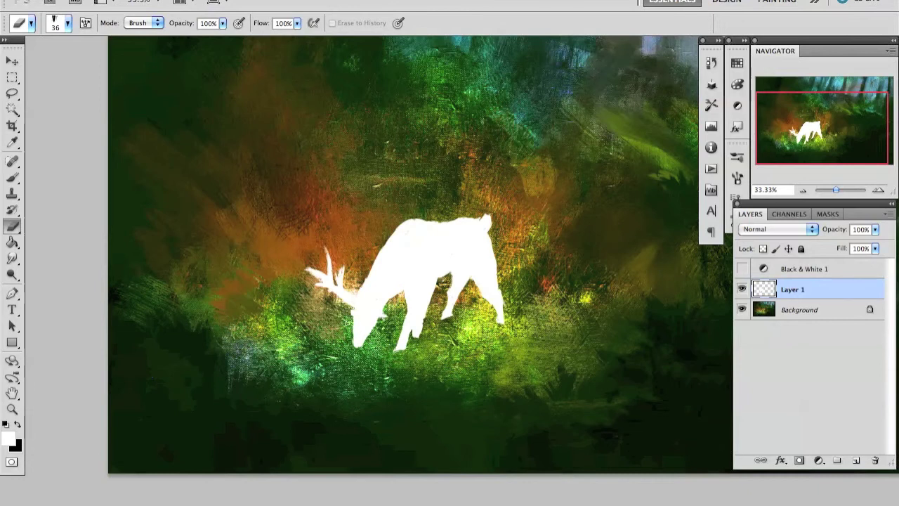
key("b")
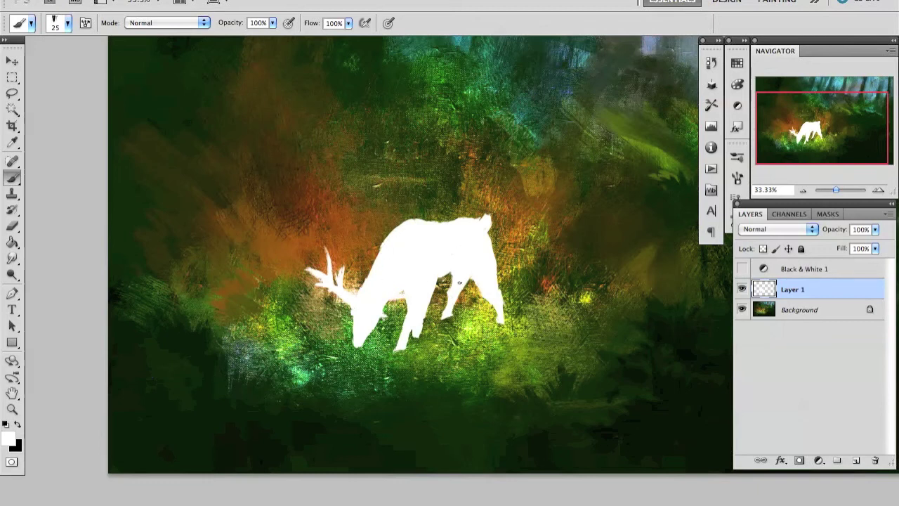
- Alternate brush and eraser to refine the deer's legs and belly edges
key("e")
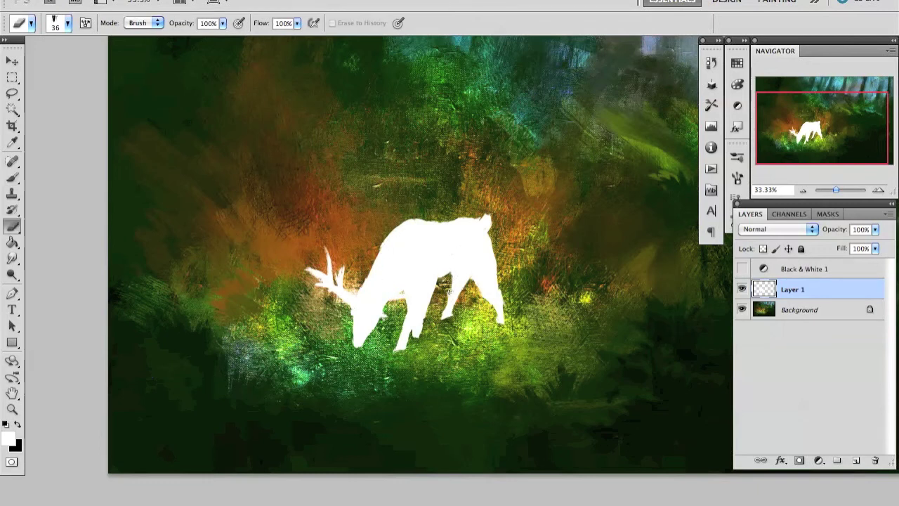
key("b")
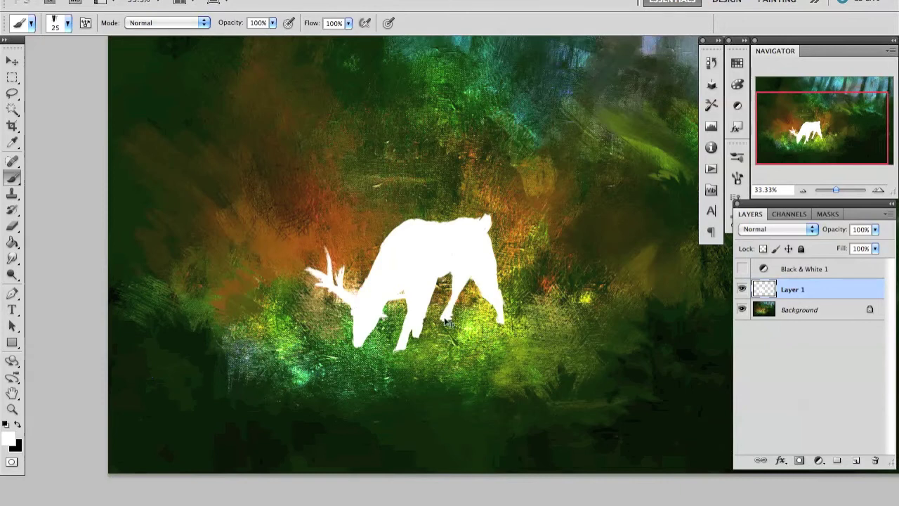
key("e")
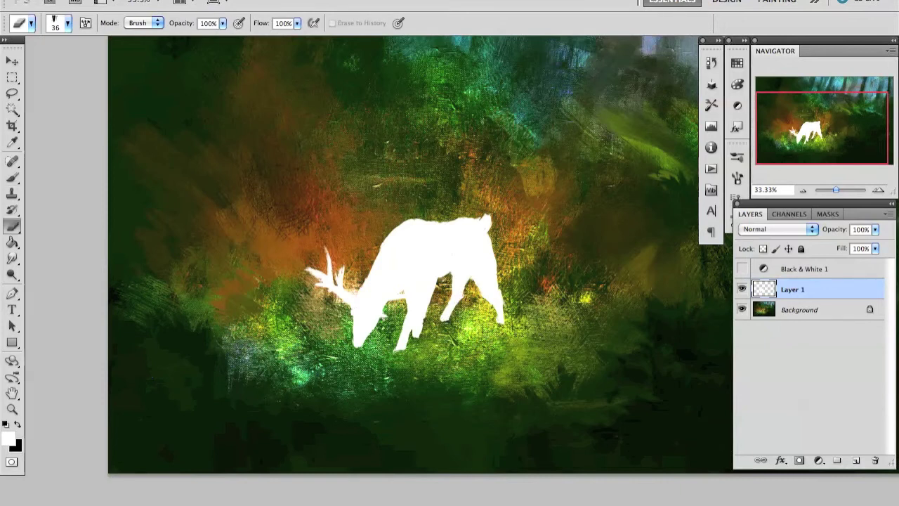
key("b")
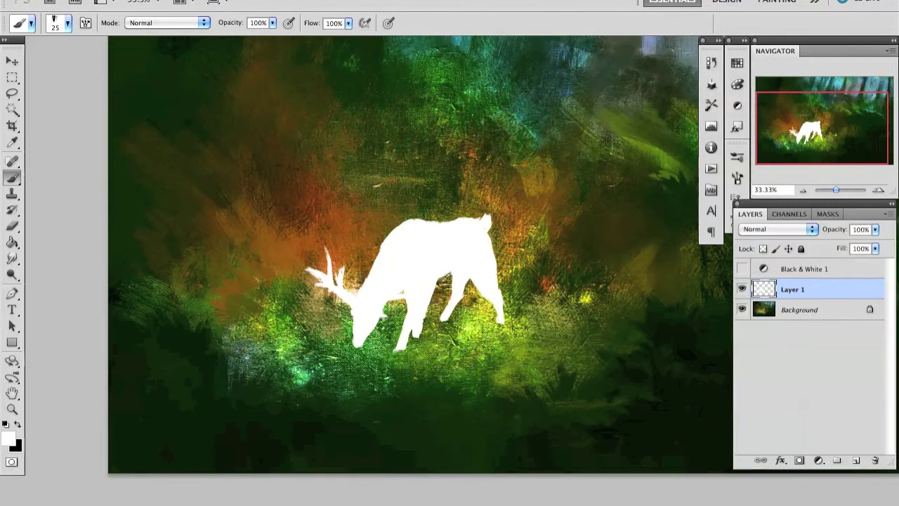
key("e")
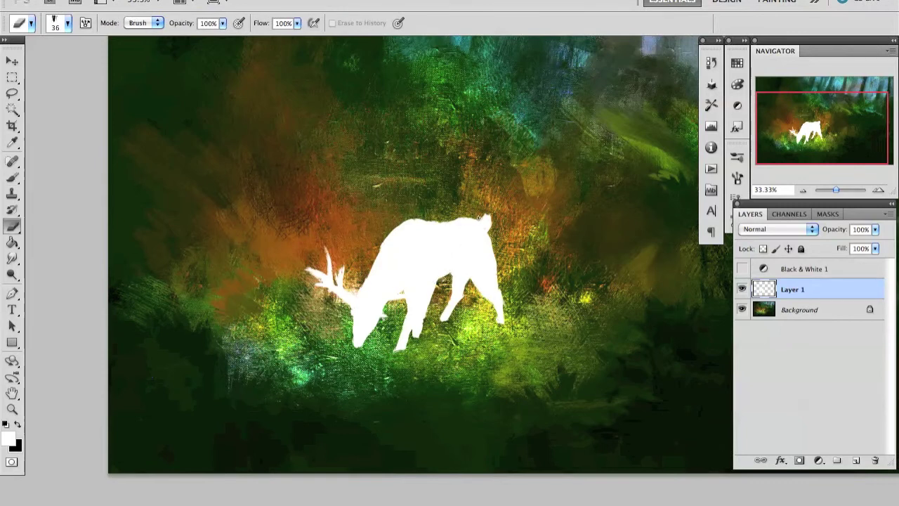
key("b")
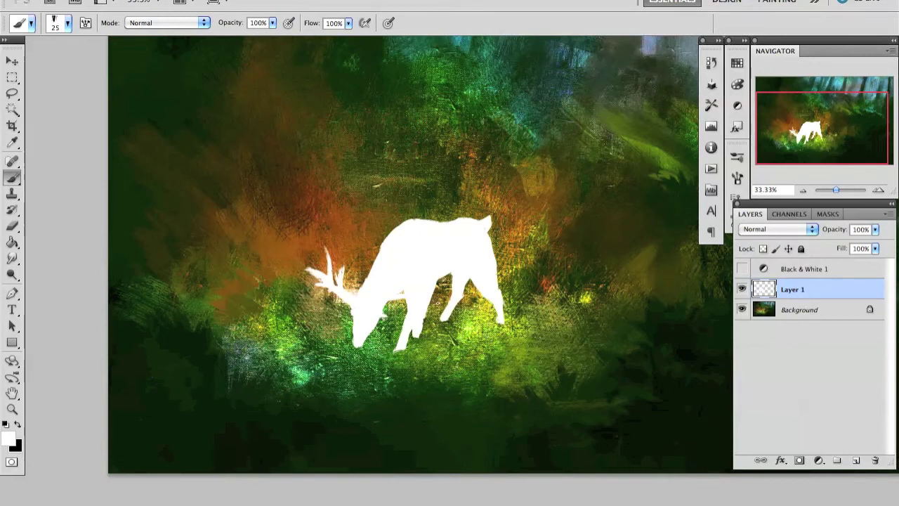
key("e")
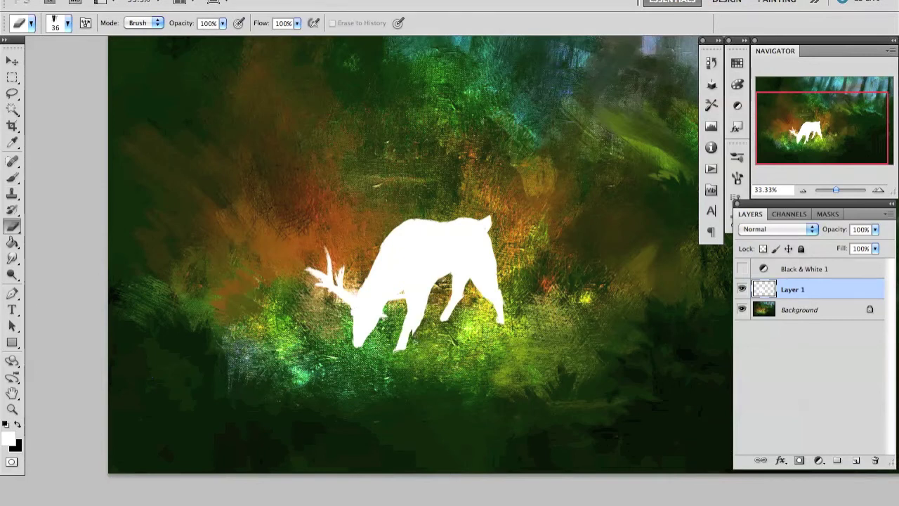
key("b")
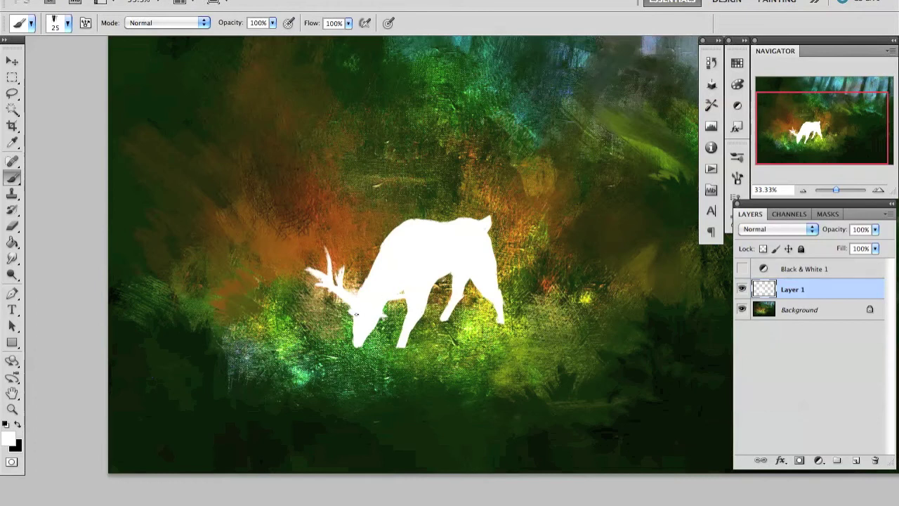
- Zoom out and flip the painting horizontally to check the deer
key("e")
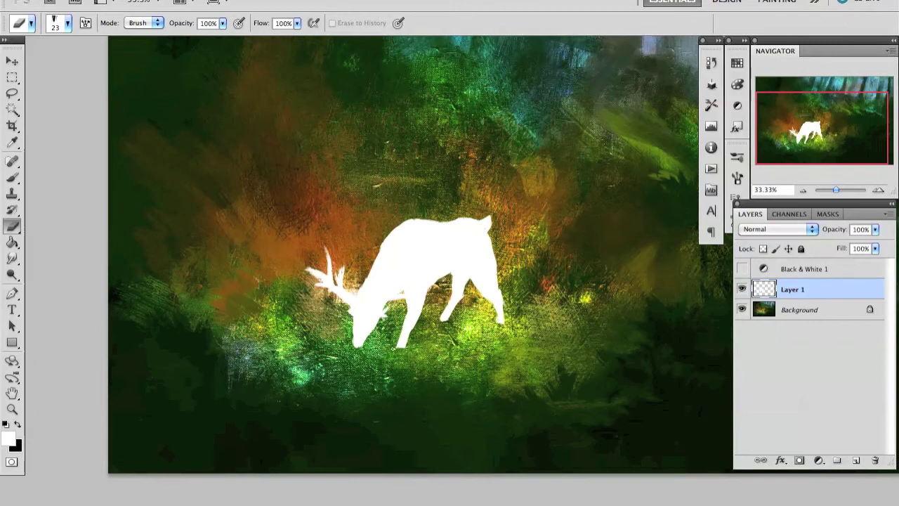
key("b")
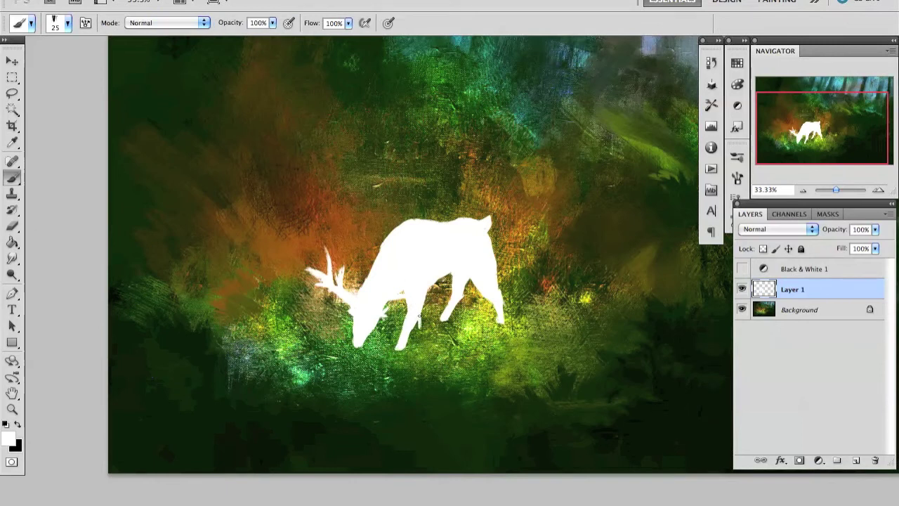
key("e")
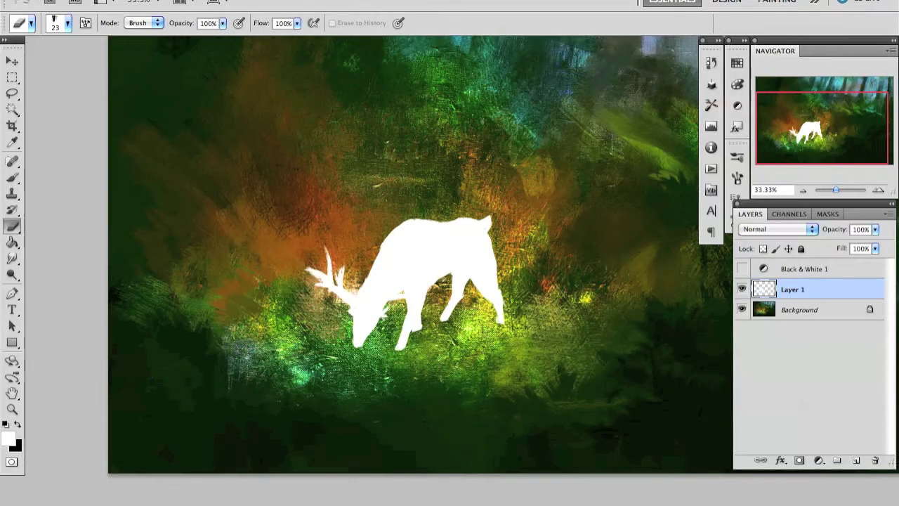
key("ctrl+minus")
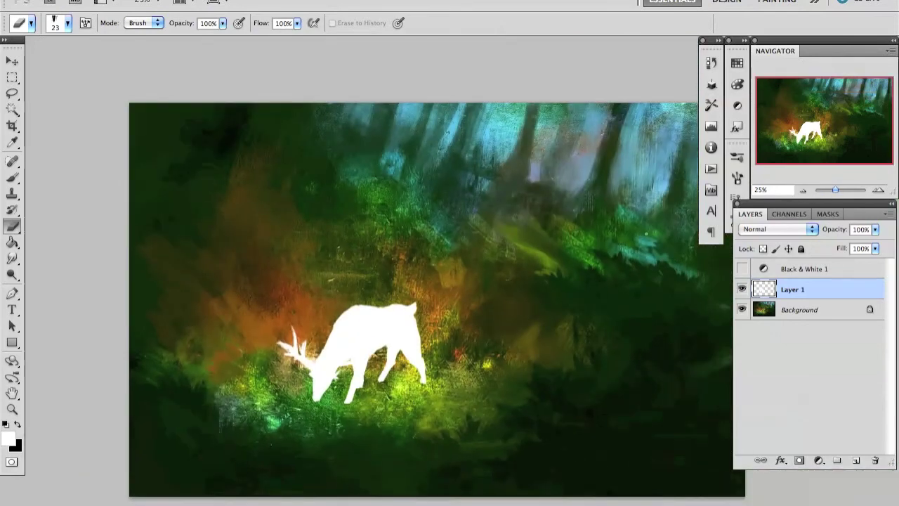
key("ctrl+shift+h")
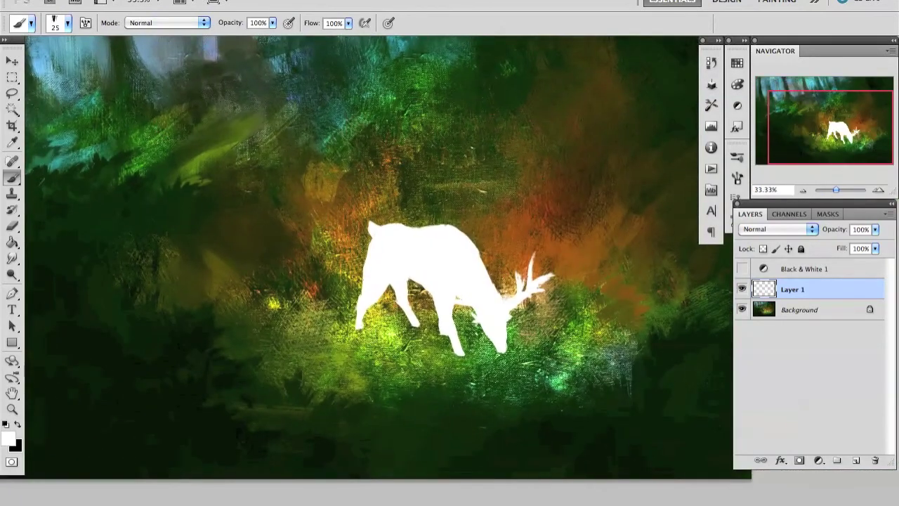
- Paint bright green grass near the deer's front legs
left_click(380, 328, "alt")
key("bracketleft")
left_click_drag(482, 347, 492, 354)
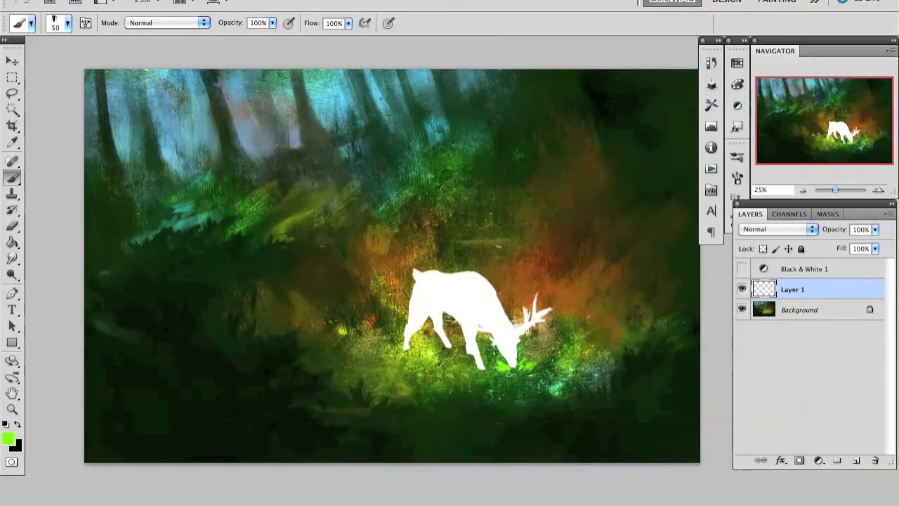
key("bracketleft")
key("bracketleft")
left_click(802, 190)
- Scale the deer down to about 87% and flip the canvas back
key("ctrl+t")
left_click_drag(502, 271, 489, 281)
left_click_drag(457, 309, 469, 312)
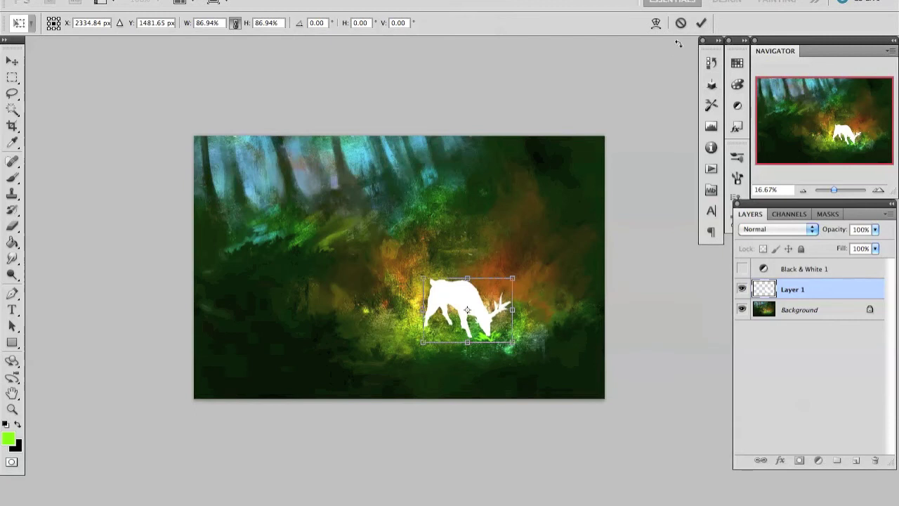
key("Return")
key("h")
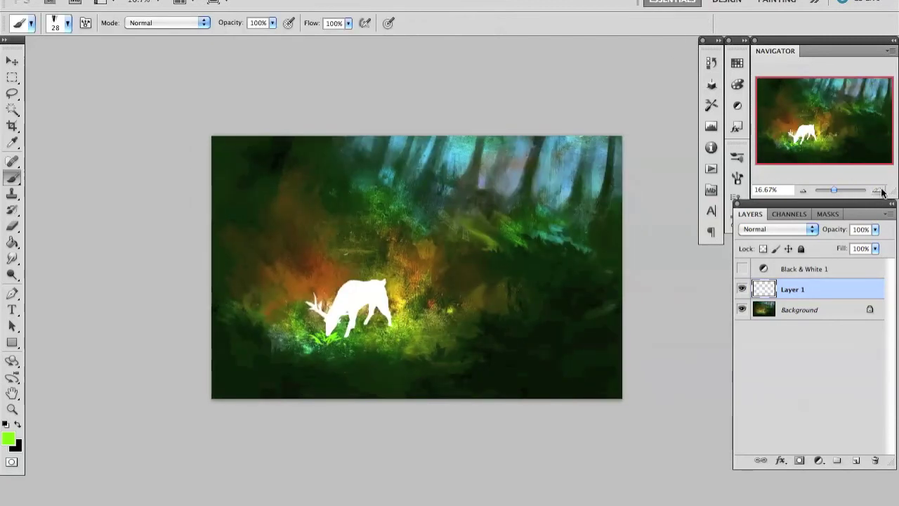
key("ctrl+plus")
- Target the Background layer, sample dark and yellow-green from the grass, and load an 80 px brush
key("e")
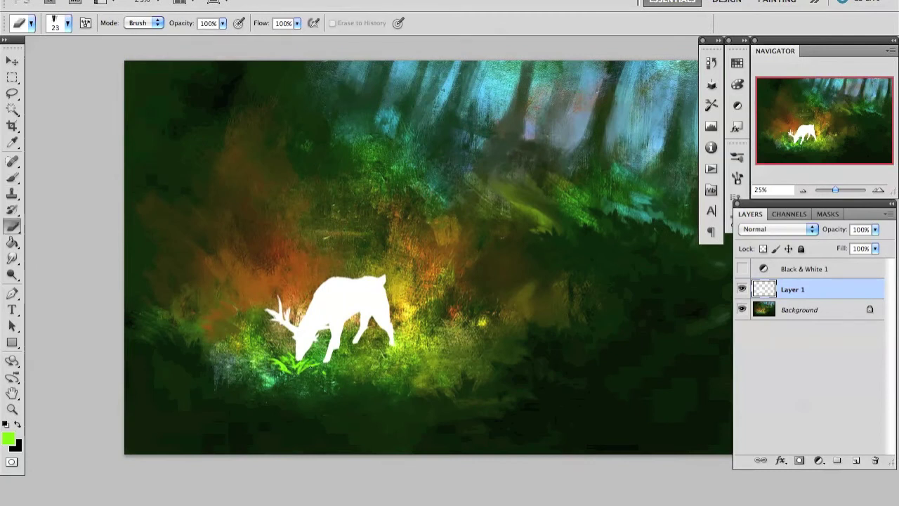
key("b")
key("alt+bracketleft")
right_click(343, 385)
key("Return")
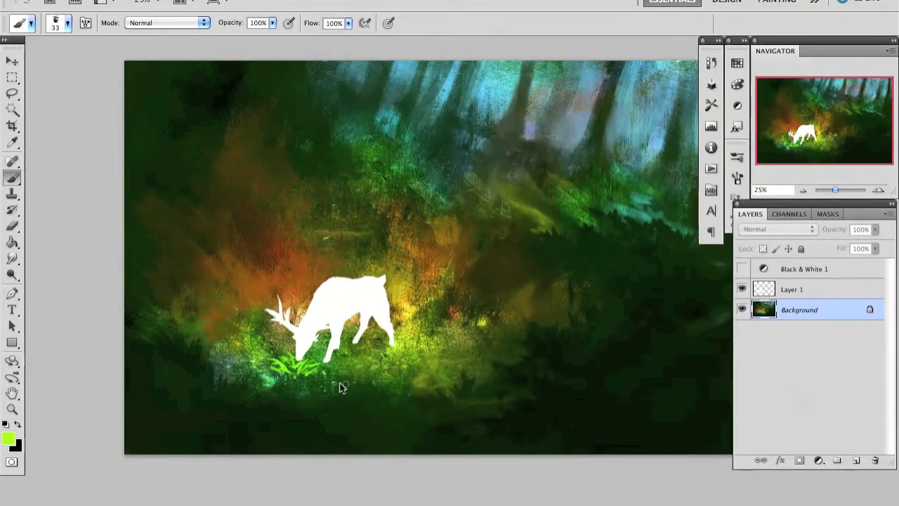
left_click(343, 385, "alt")
left_click(369, 371, "alt")
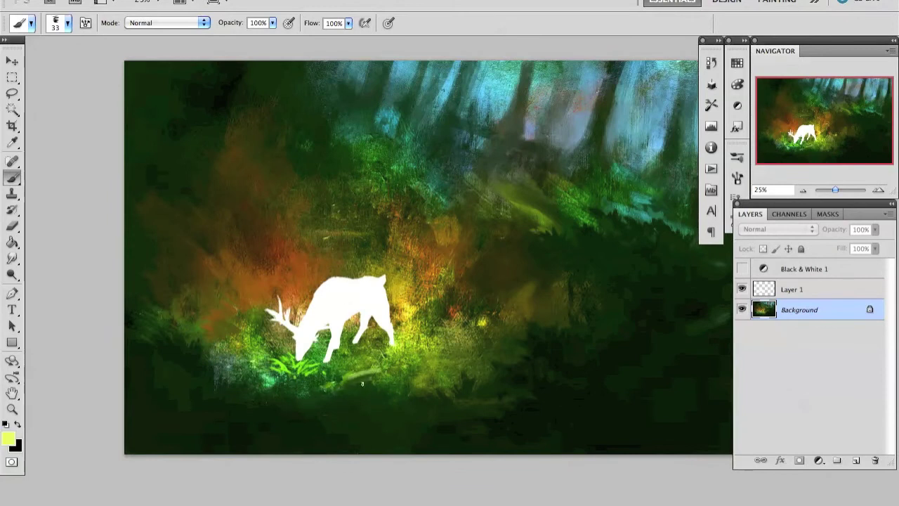
right_click(366, 381)
double_click(712, 230)
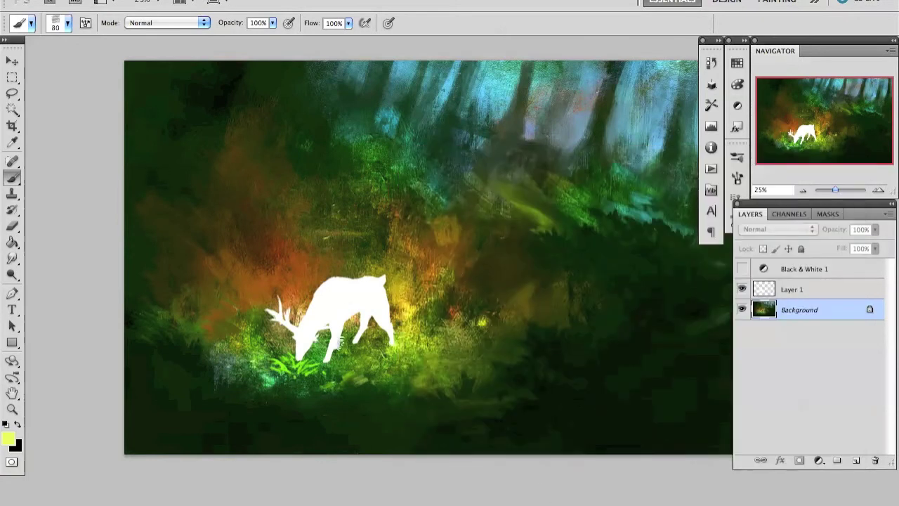
- With a 32 px brush and greens sampled near the deer, paint foliage strokes beneath it
left_click(341, 391, "alt")
right_click(400, 146)
type("32")
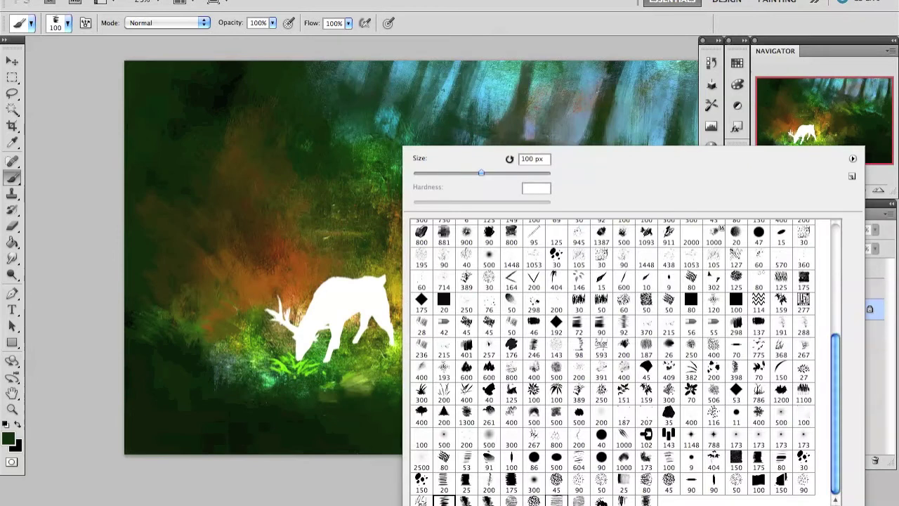
key("Return")
left_click(278, 357, "alt")
left_click(249, 365, "alt")
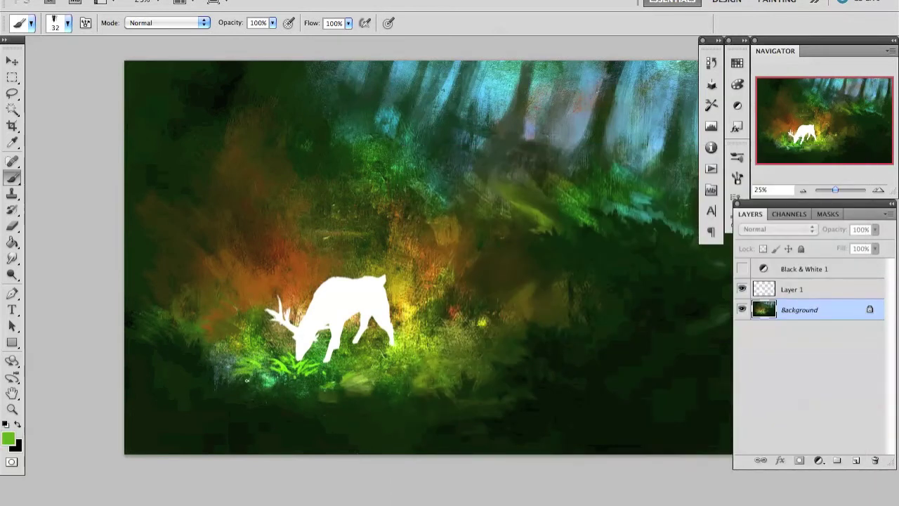
left_click(300, 367, "alt")
left_click(344, 381, "alt")
mouse_move(359, 394)
left_mouse_down()
mouse_move(341, 382)
mouse_move(320, 394)
left_mouse_up()
left_click(324, 397, "alt")
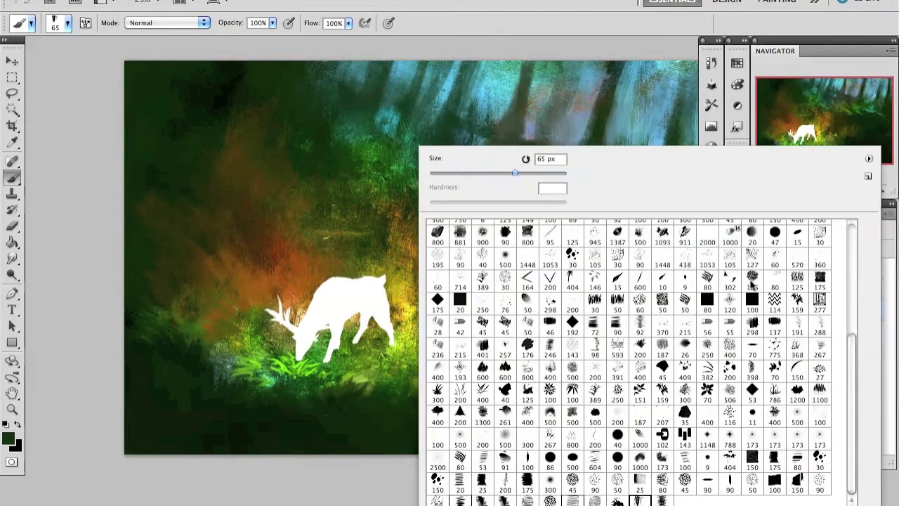
- Stamp dark plant silhouettes into the foreground with an enlarged plant-shaped brush
right_click(416, 261)
double_click(595, 397)
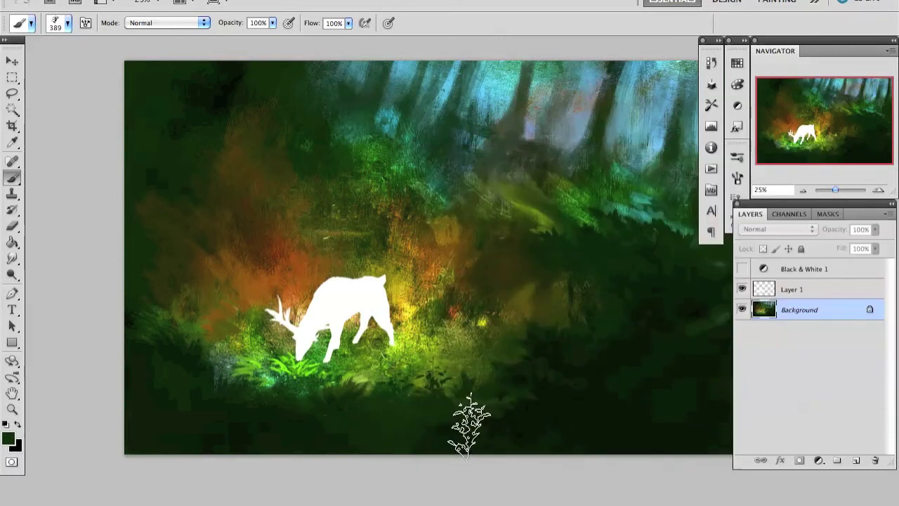
key("bracketright")
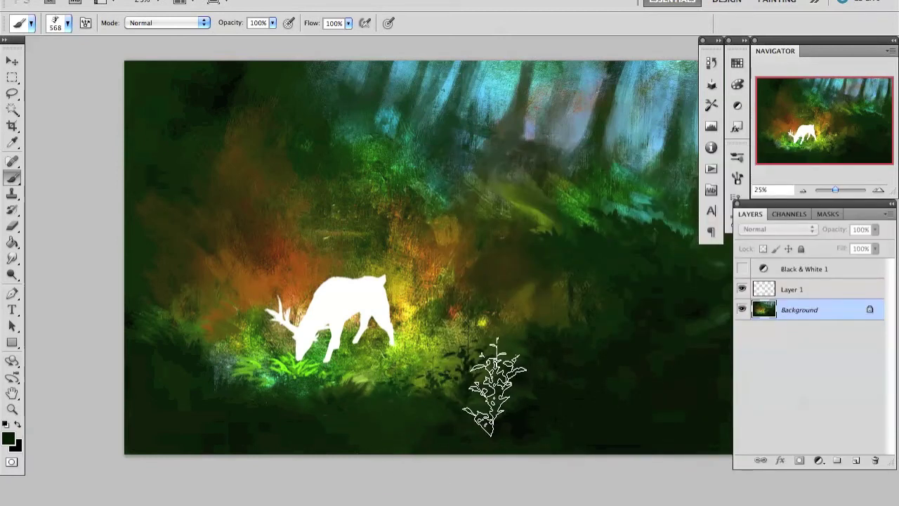
key("ctrl+minus")
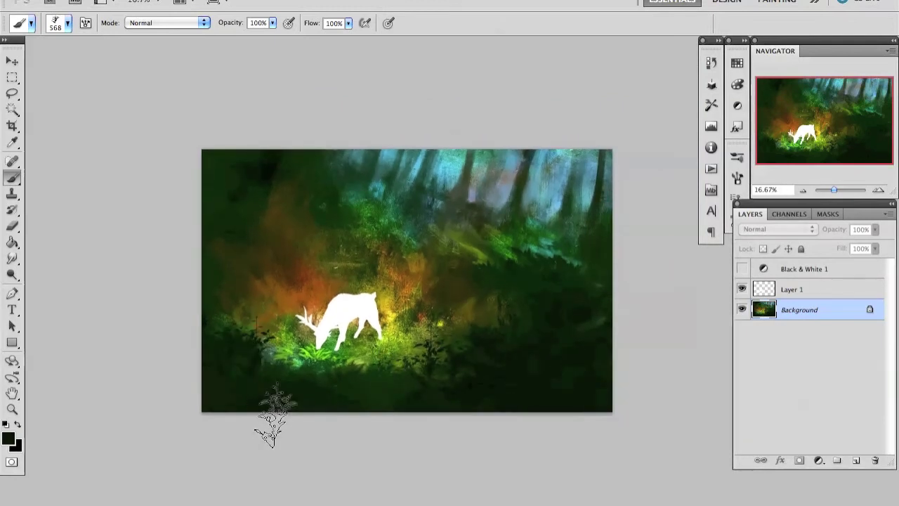
left_click(264, 338)
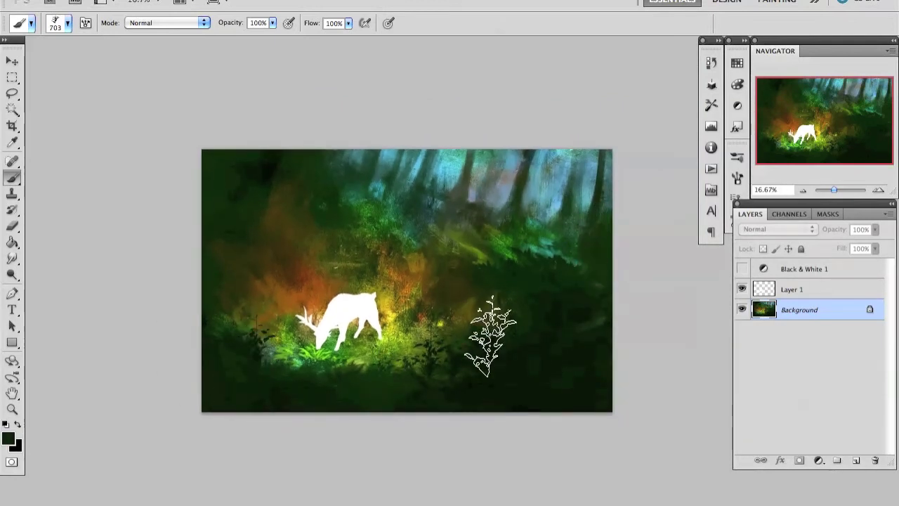
key("ctrl+plus")
- Switch to a smaller painting brush, sample greens below the deer, and flip the canvas horizontally
right_click(439, 279)
left_click(445, 279)
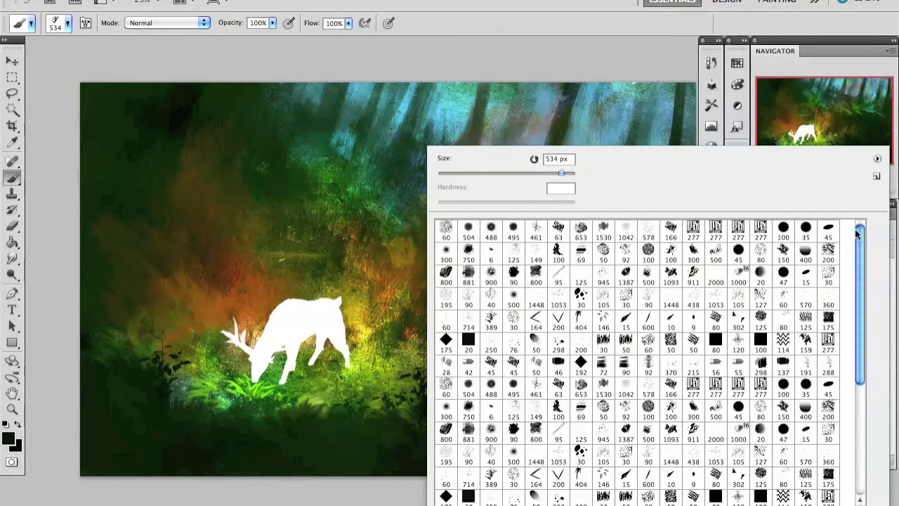
key("Return")
left_click_drag(319, 422, 344, 422)
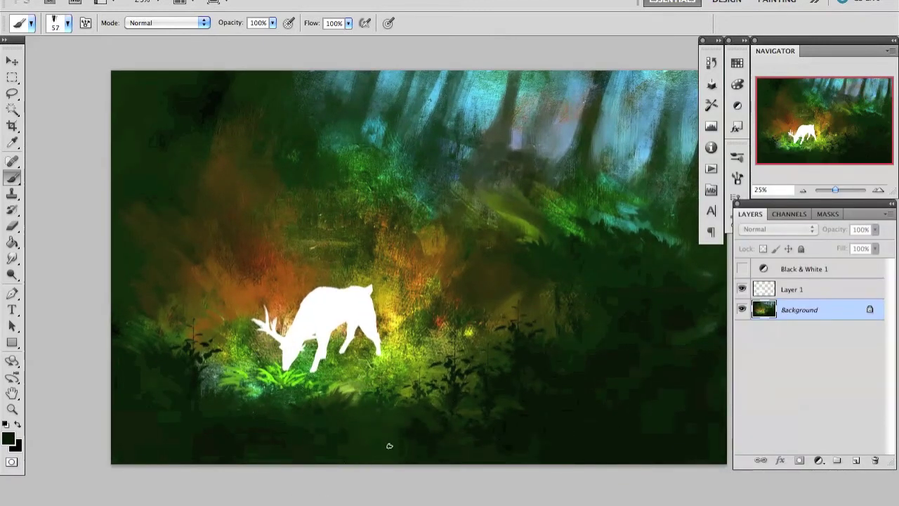
left_click(347, 386, "alt")
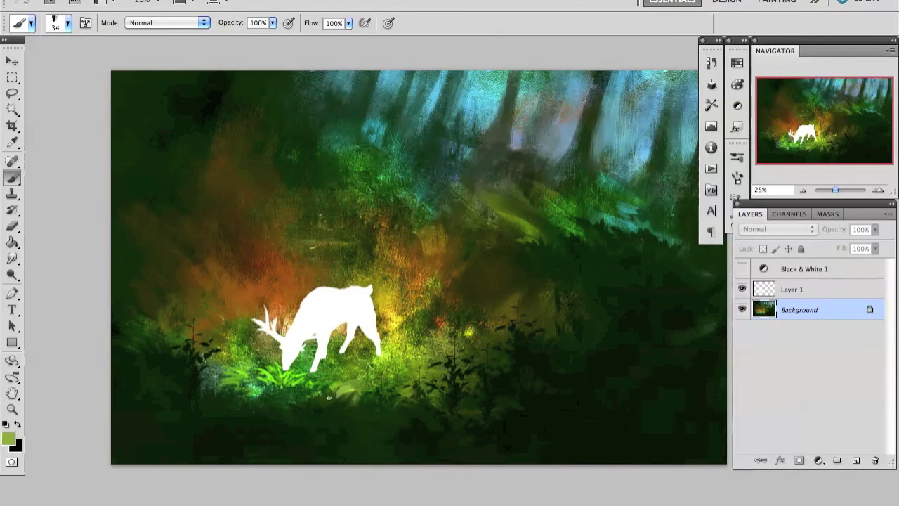
left_click(296, 397, "alt")
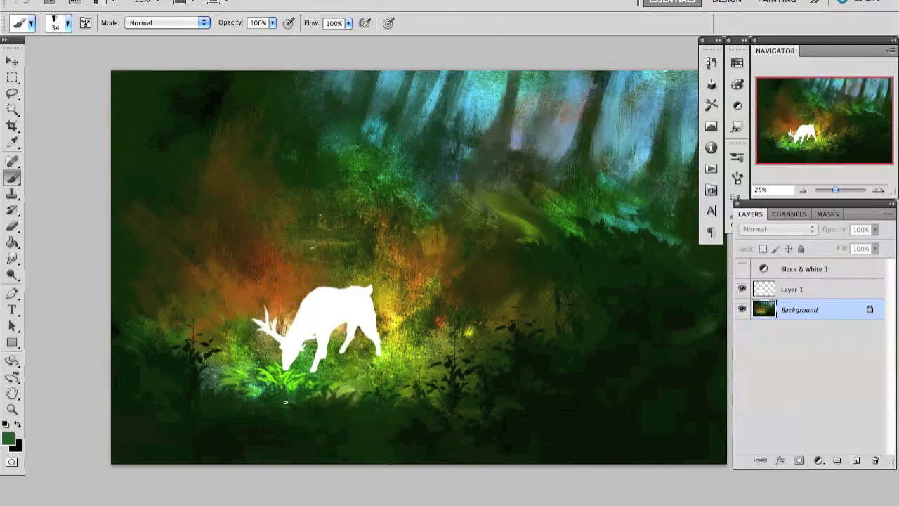
key("ctrl+shift+h")
- Set up a soft 100 px brush in Color Dodge mode with a neutral grey colour
left_click(802, 190)
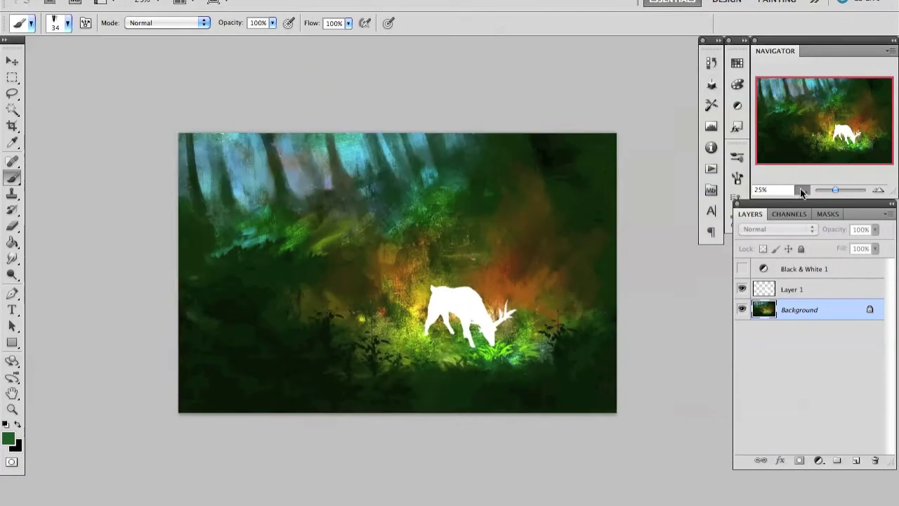
key("ctrl+plus")
right_click(432, 144)
left_click(559, 100)
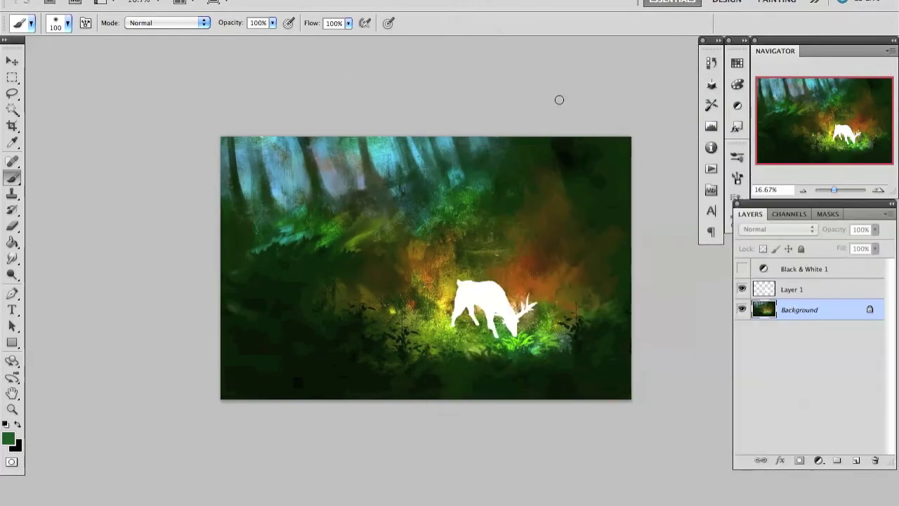
left_click(9, 438)
left_click(807, 77)
left_click(202, 23)
left_click(151, 145)
left_click(9, 438)
left_click(807, 77)
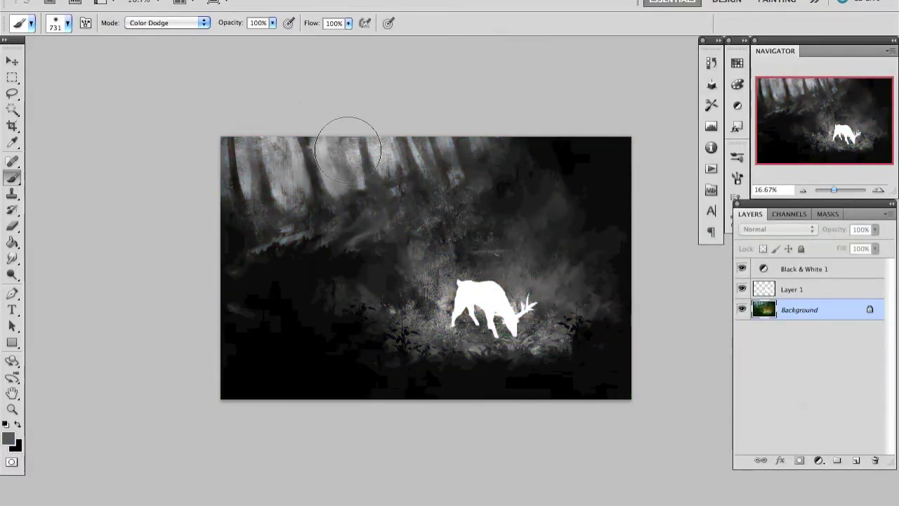
- Paint a broad dodge glow around the deer, toggling Black & White 1 to check values
left_click(180, 25)
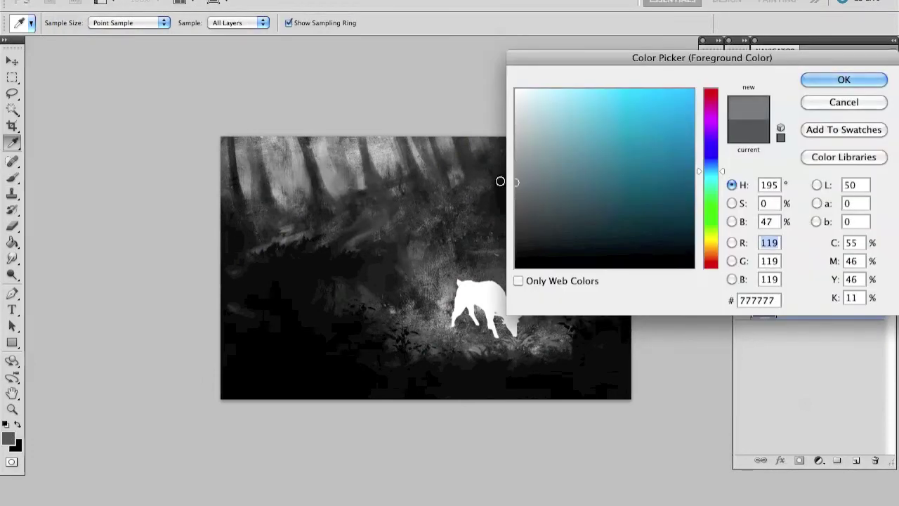
left_click(741, 269)
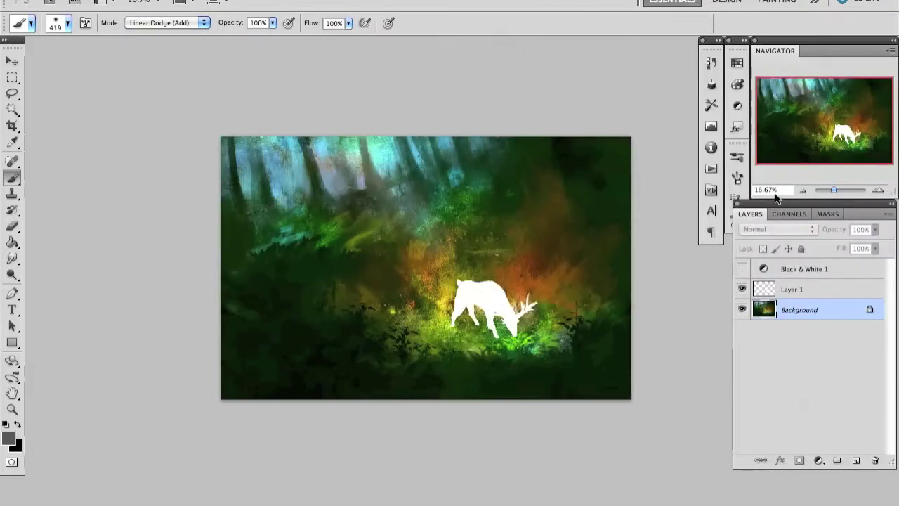
key("ctrl+minus")
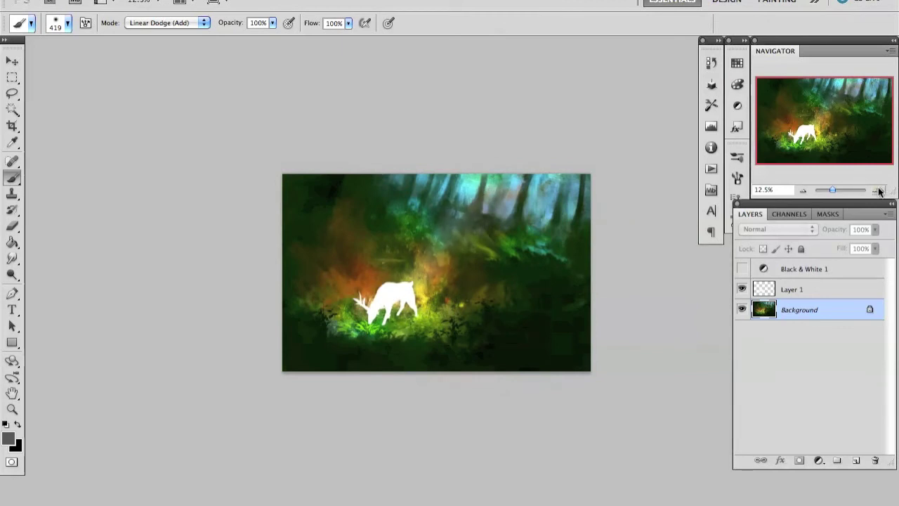
left_click(878, 189)
left_click(742, 268)
left_click(419, 203)
left_click_drag(421, 205, 432, 205)
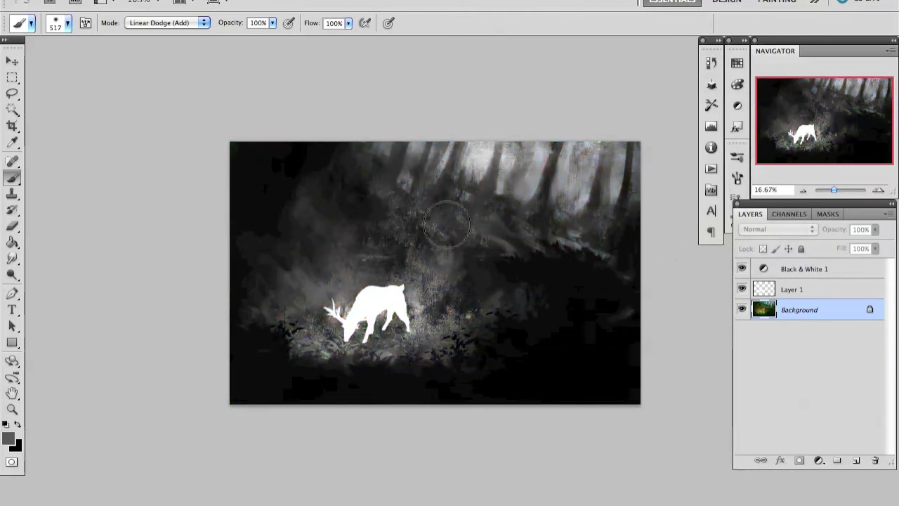
left_click(741, 268)
left_click_drag(393, 270, 379, 295)
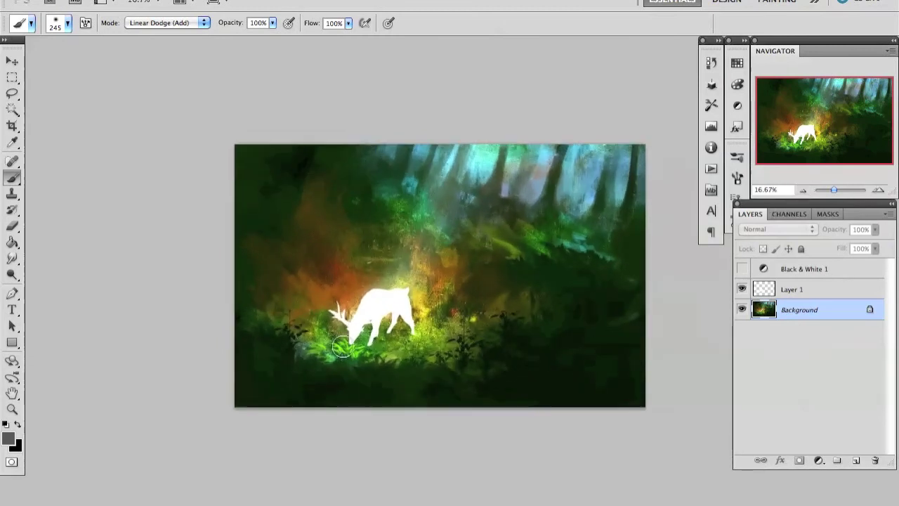
left_click(165, 22)
mouse_move(287, 304)
left_mouse_down()
mouse_move(358, 288)
mouse_move(357, 262)
mouse_move(459, 305)
mouse_move(535, 321)
mouse_move(543, 306)
mouse_move(527, 271)
mouse_move(498, 316)
mouse_move(457, 353)
mouse_move(440, 356)
left_mouse_up()
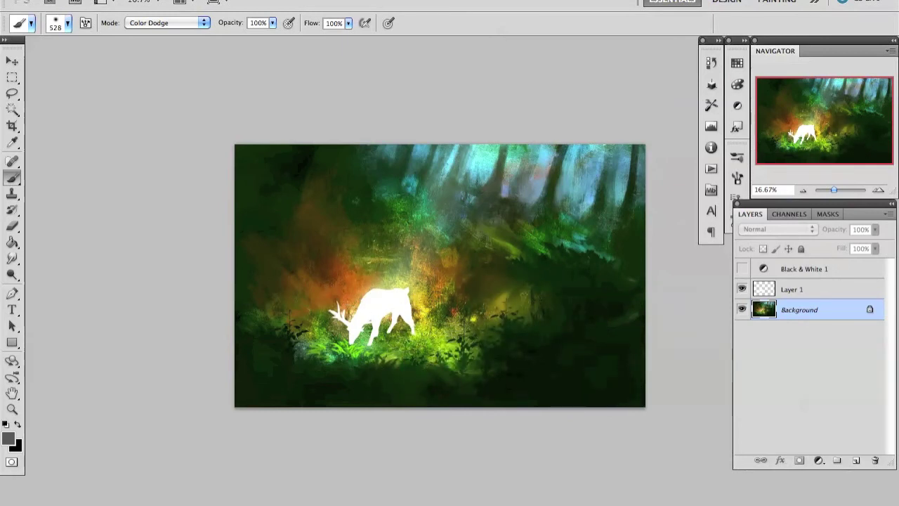
left_click(803, 189)
left_click(877, 193)
- Add a new empty layer and set up a small 360 preset brush in Normal blending
right_click(582, 288)
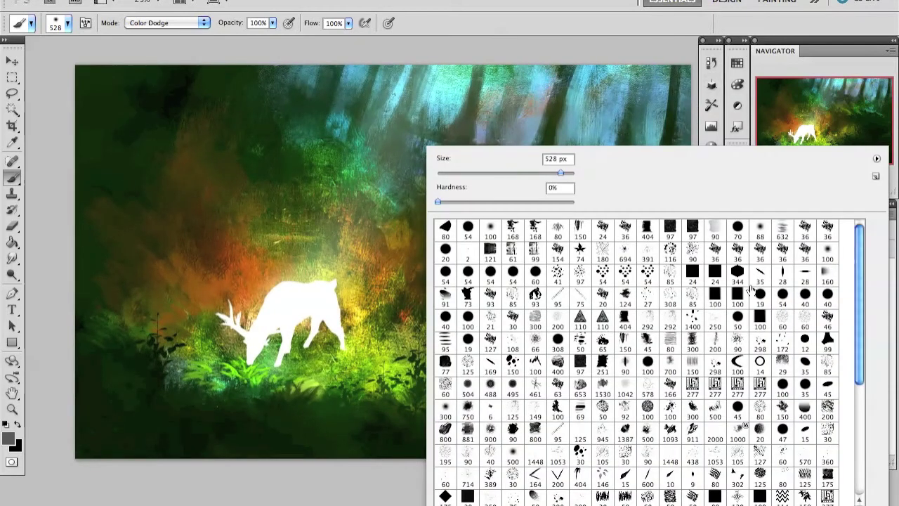
double_click(806, 230)
key("ctrl+shift+alt+n")
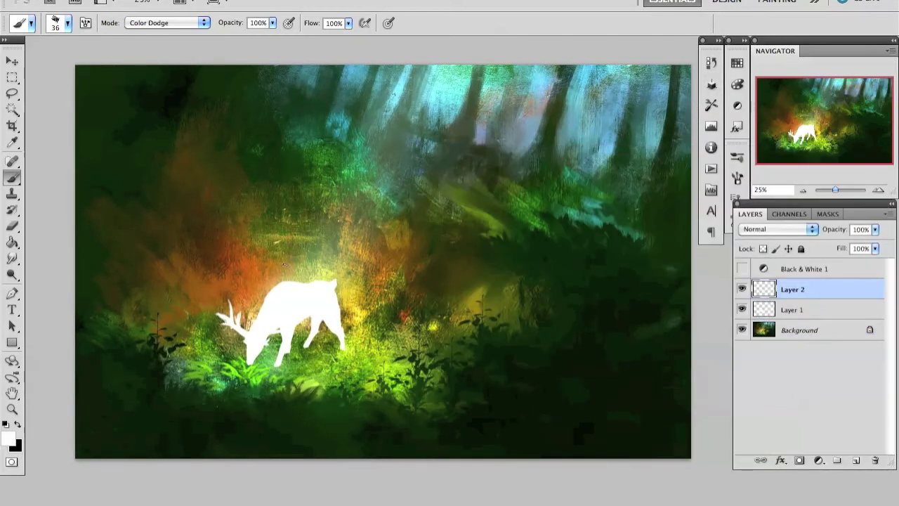
left_click(167, 22)
left_click(141, 8)
right_click(255, 281)
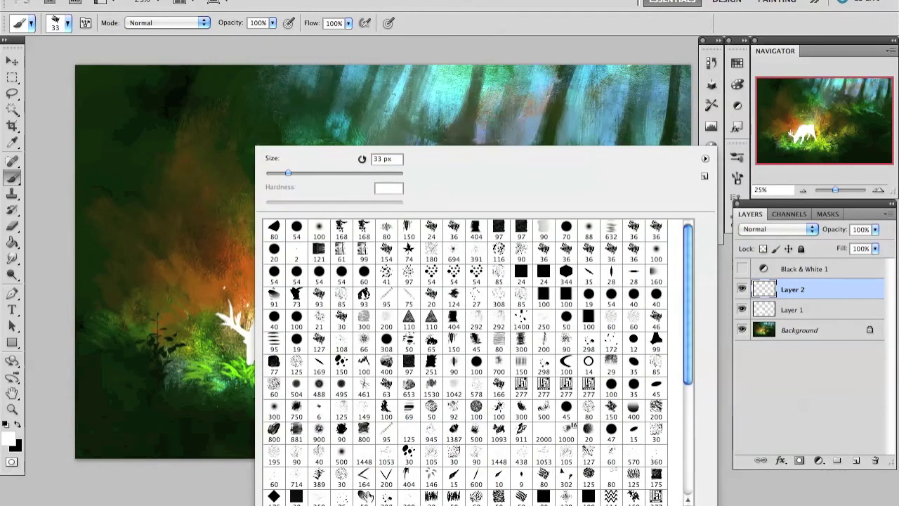
key("Return")
right_click(246, 242)
double_click(646, 454)
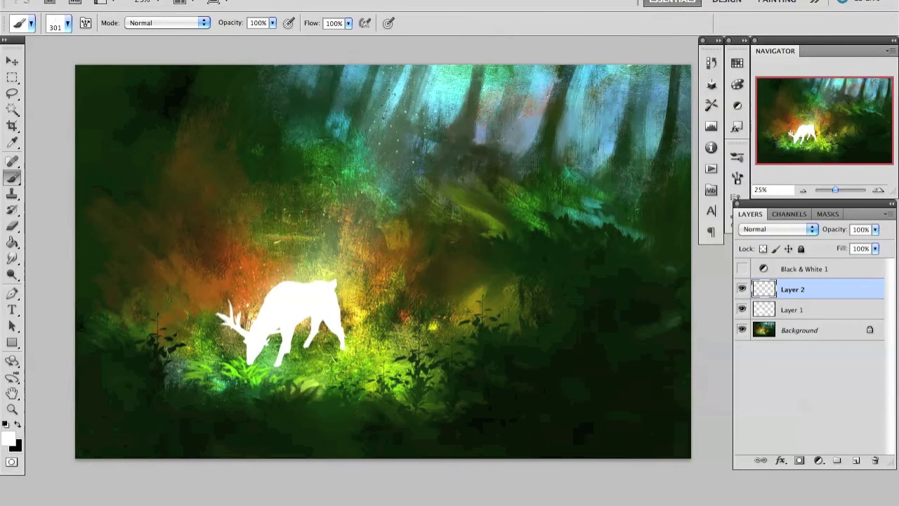
left_click(736, 178)
left_click(737, 178)
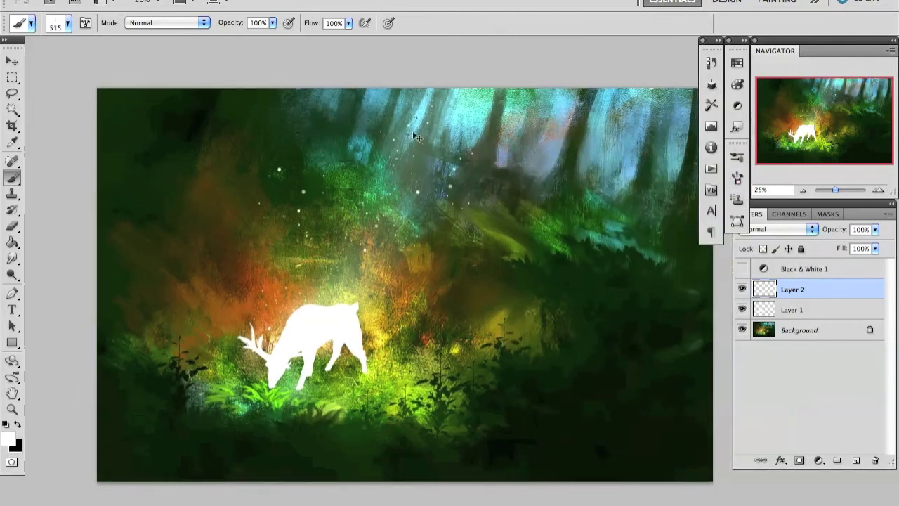
key("bracketleft")
- Dab white sparkle dots around the deer's back, mirroring and zooming to review, then sample light cyan
left_click(364, 295)
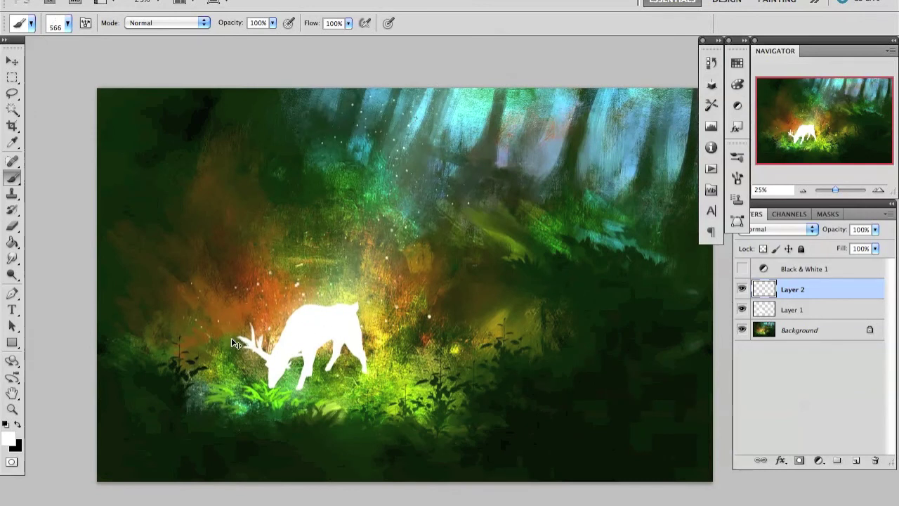
left_click(802, 189)
key("ctrl+shift+h")
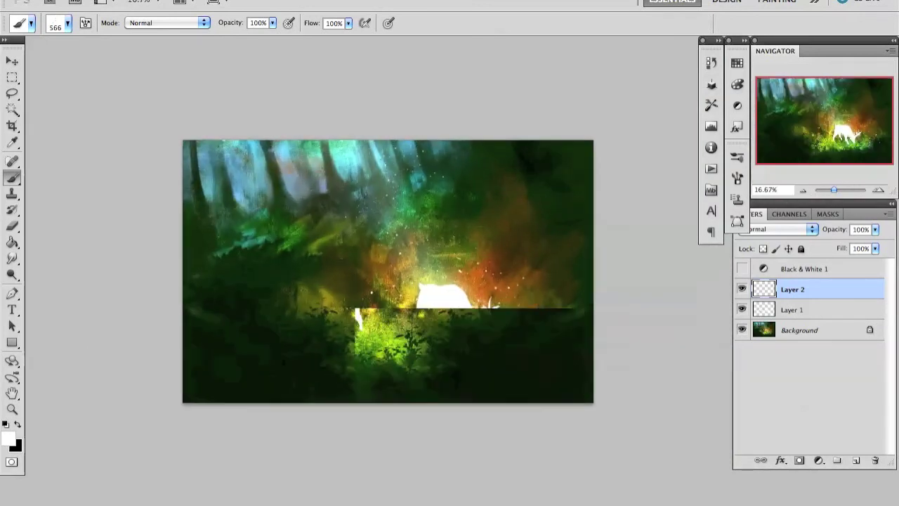
key("ctrl+plus")
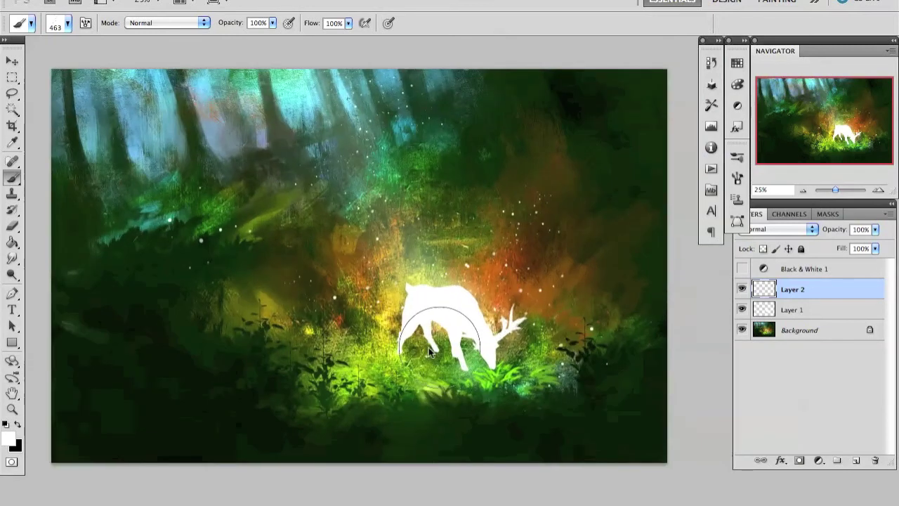
left_click(803, 189)
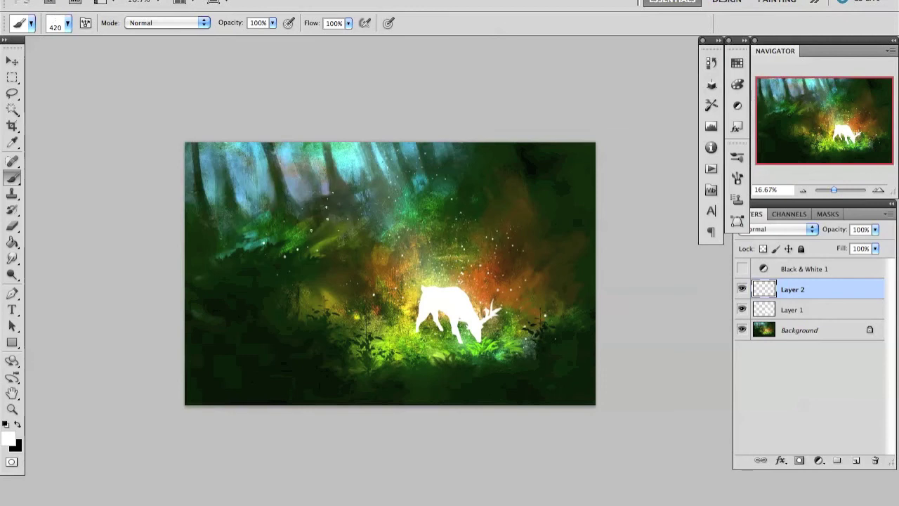
left_click(354, 158, "alt")
key("ctrl+plus")
key("ctrl+plus")
- Choose a soft round brush preset and review the composition with zooms and a mirror flip
right_click(431, 148)
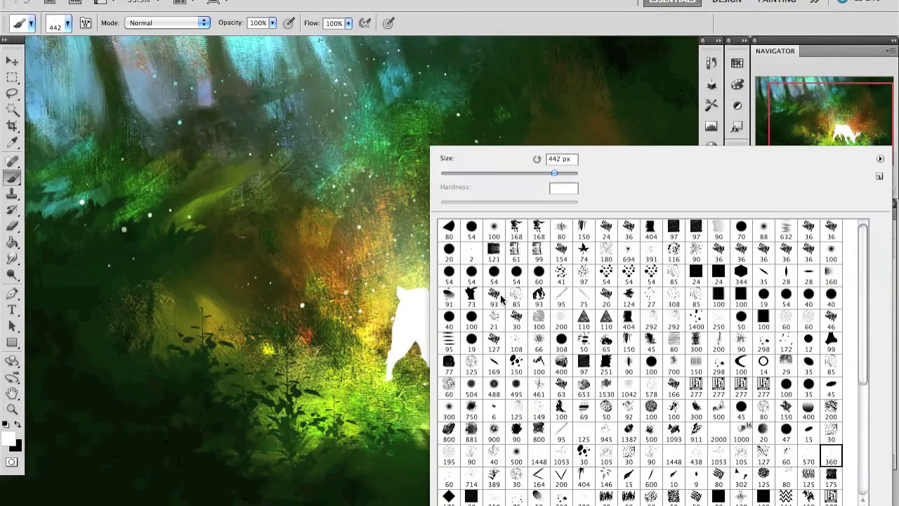
double_click(490, 500)
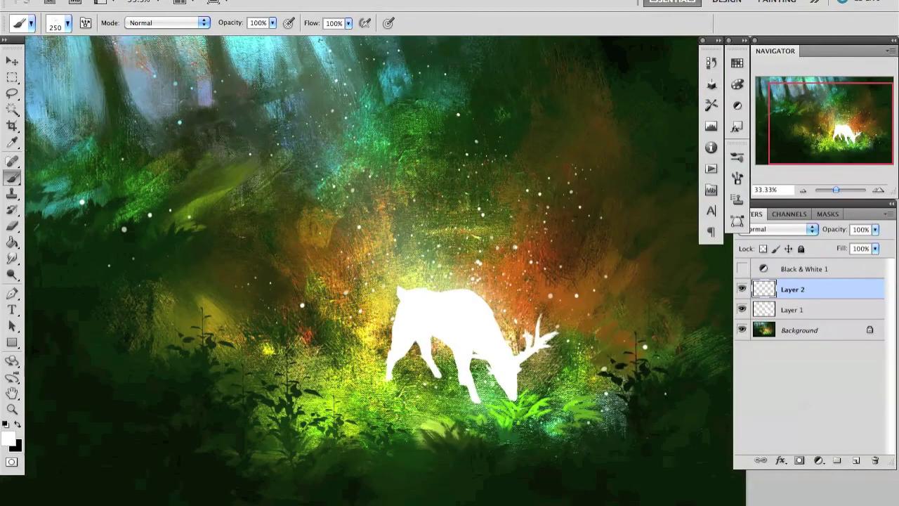
key("ctrl+minus")
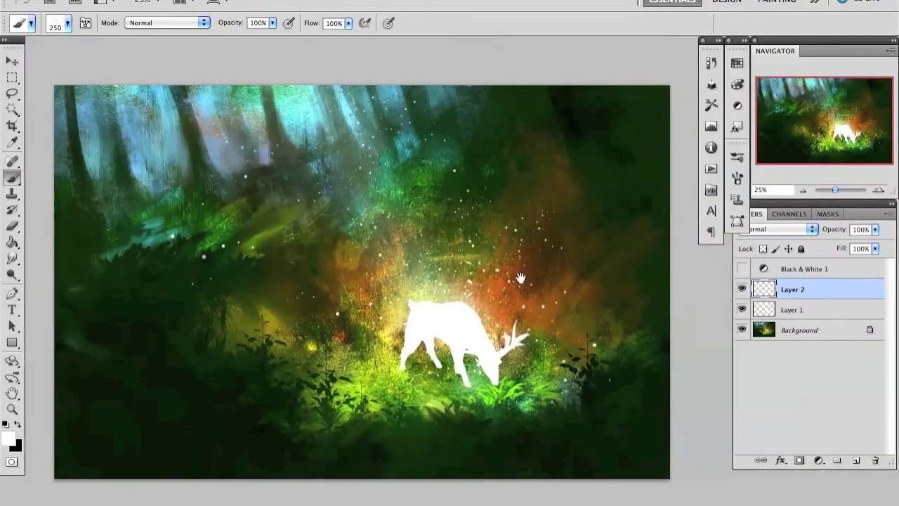
right_click(430, 146)
left_click_drag(863, 317, 863, 421)
double_click(814, 452)
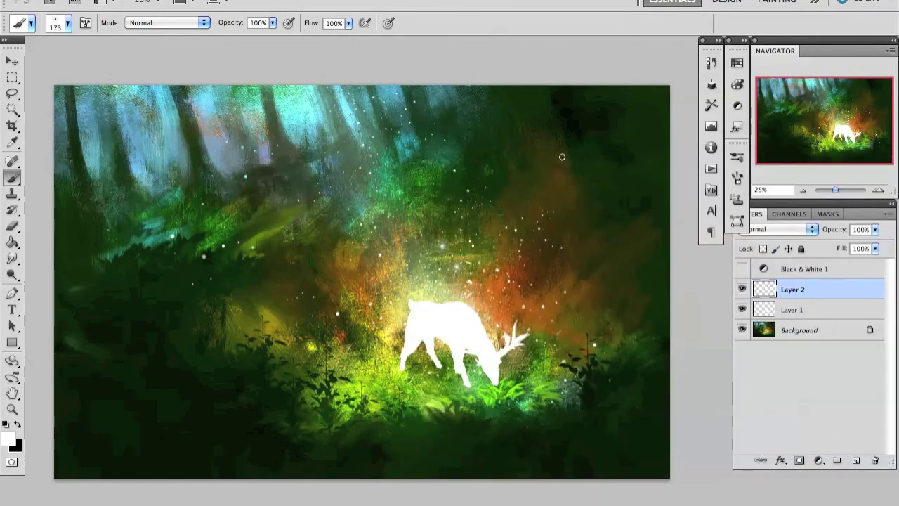
left_click(803, 189)
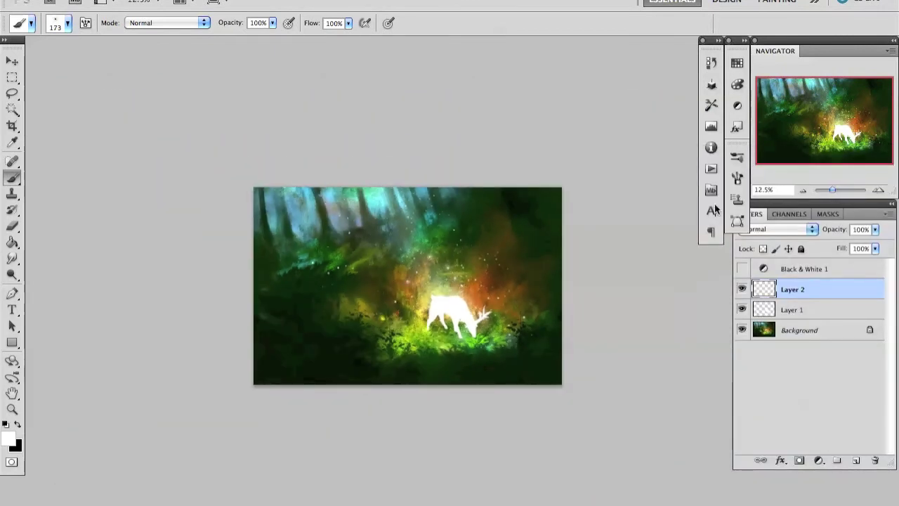
left_click(878, 190)
key("h")
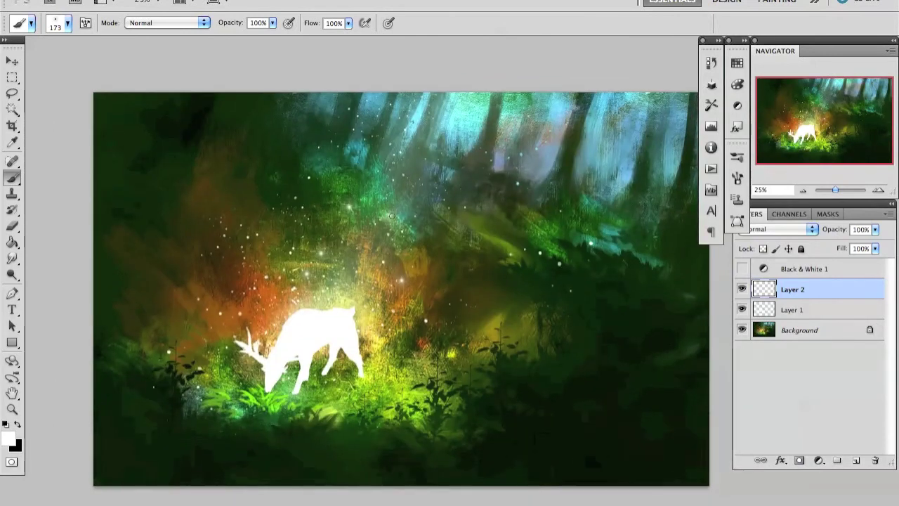
key("h")
key("h")
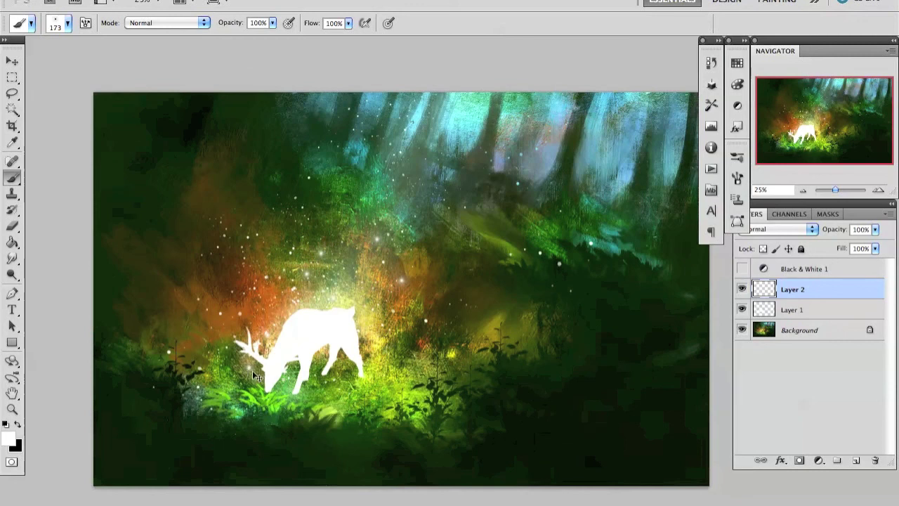
left_click(803, 190)
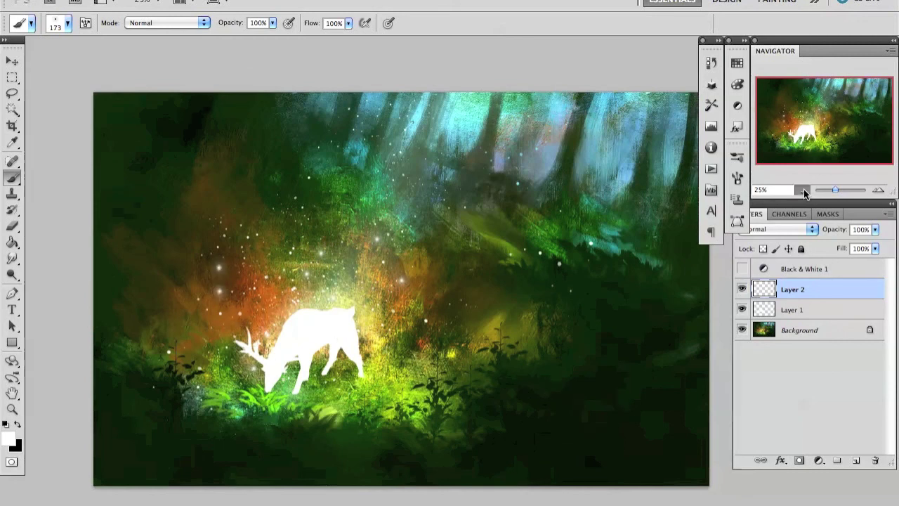
left_click(878, 190)
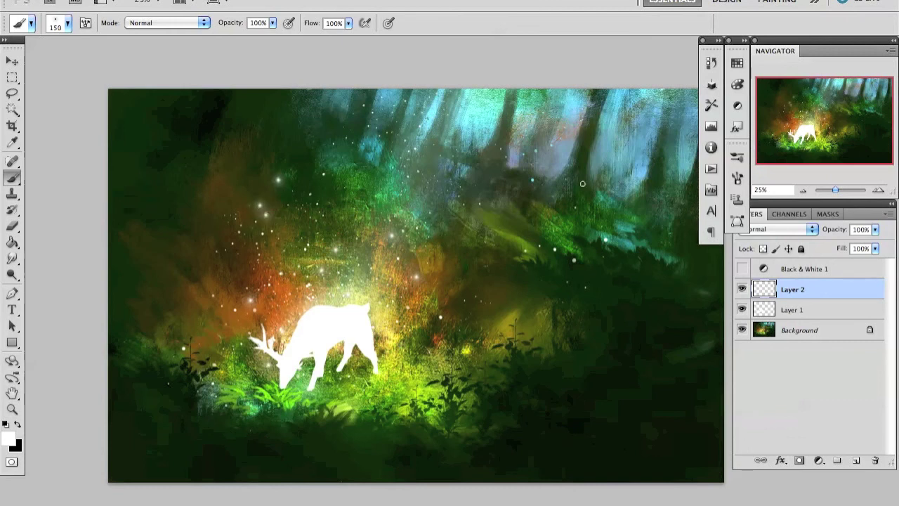
left_click(803, 190)
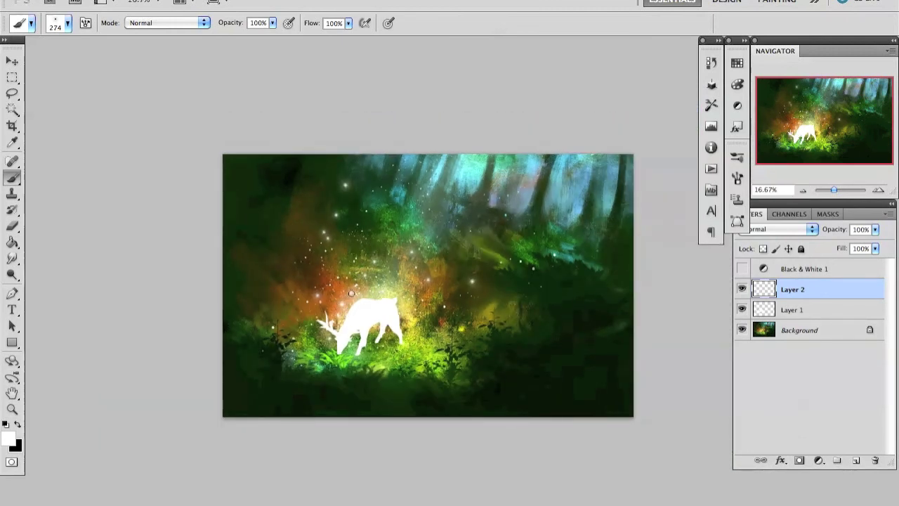
left_click(878, 189)
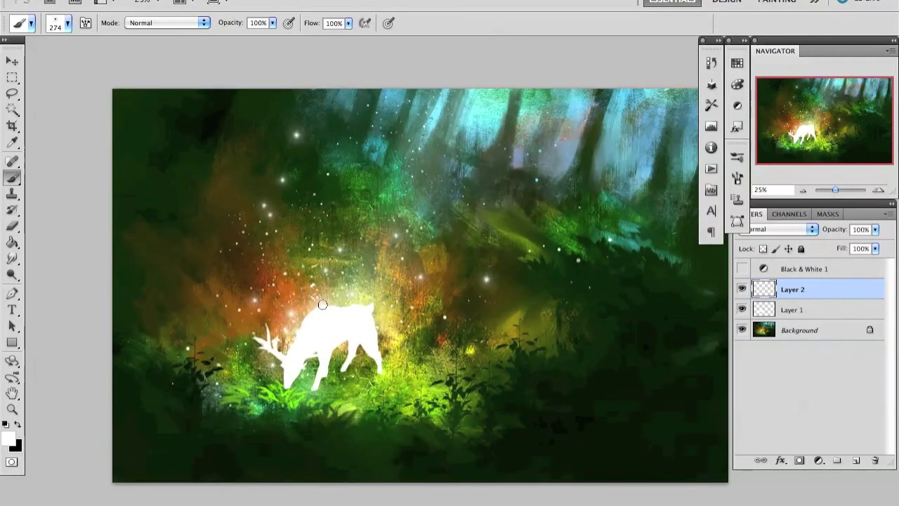
left_click(802, 191)
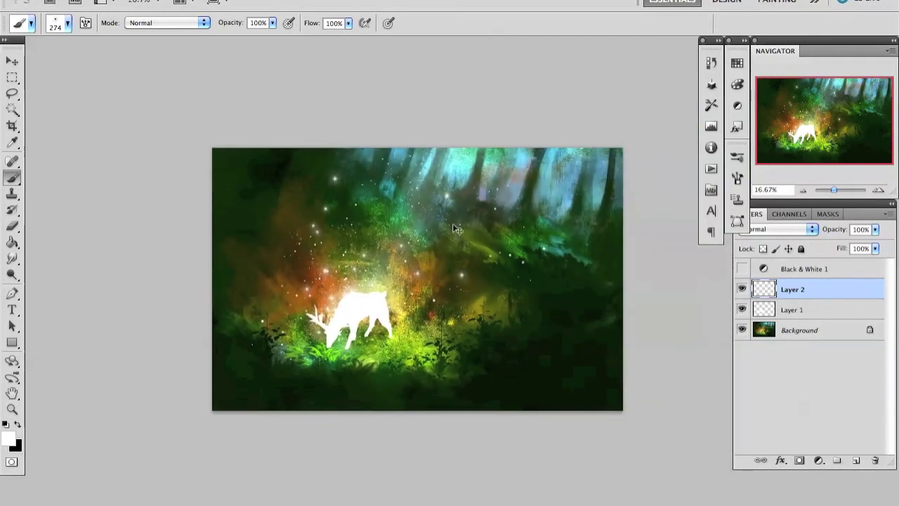
- Paint a larger glowing dot above the deer, redoing one misplaced to its left
left_click(268, 297)
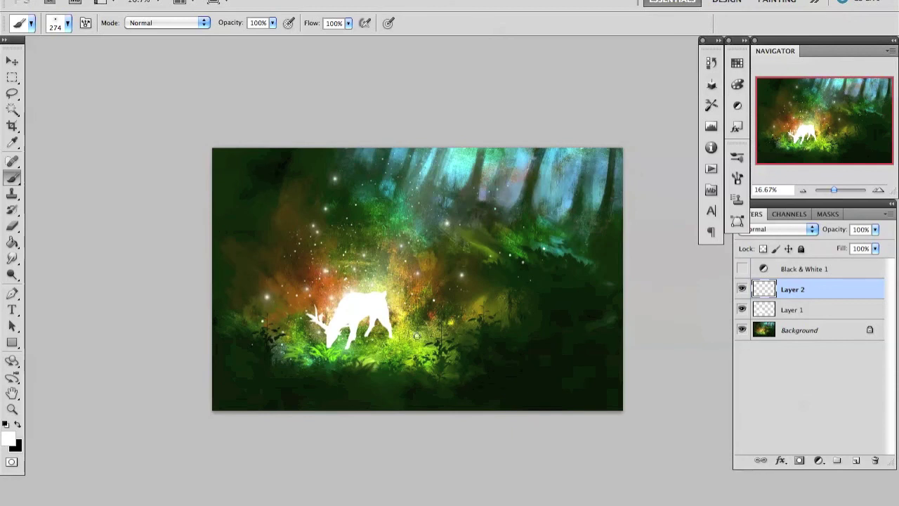
key("ctrl+z")
left_click(263, 250)
left_click(878, 190)
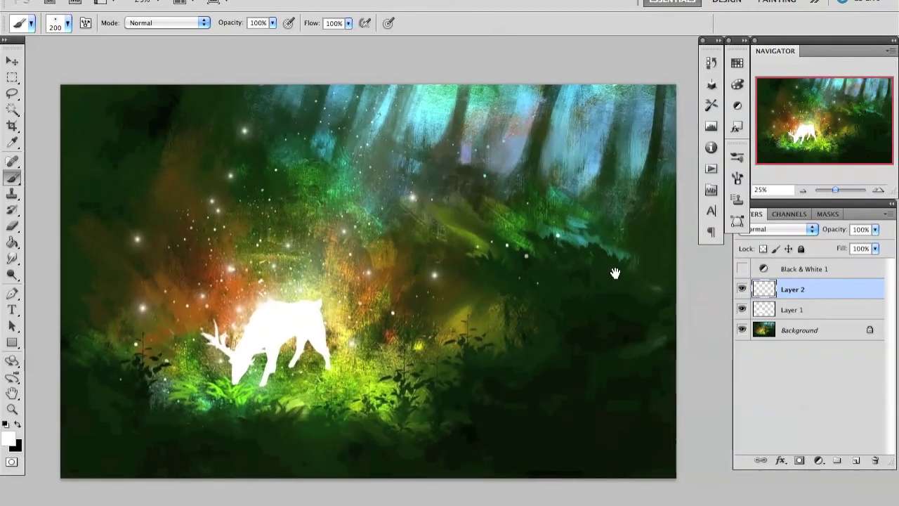
right_click(452, 261)
- On Layer 1, extend the antler up-left with a small hard brush and refine it with Eraser passes
double_click(831, 442)
left_click(758, 309)
key("ctrl+plus")
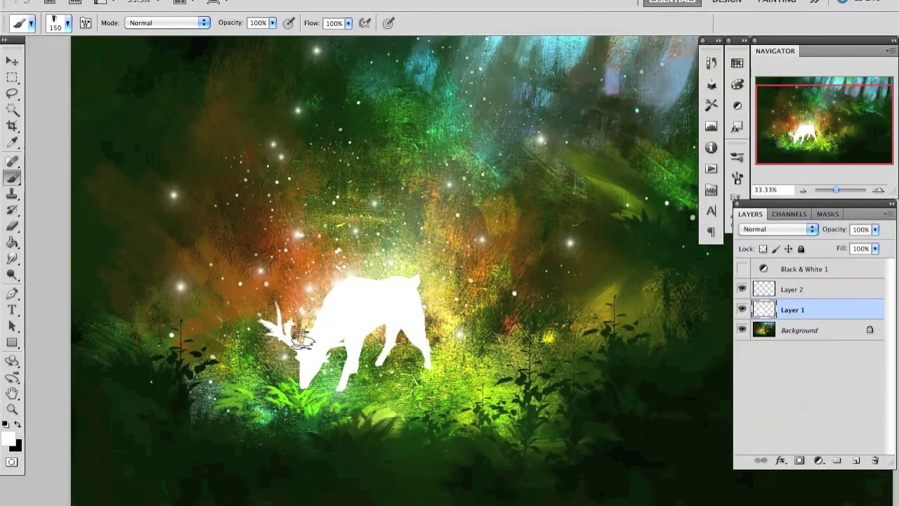
left_click_drag(264, 320, 251, 301)
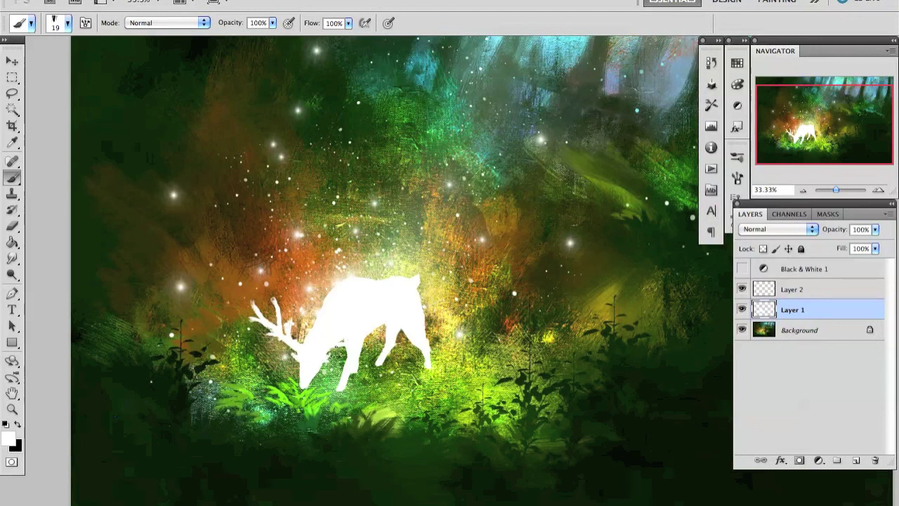
key("e")
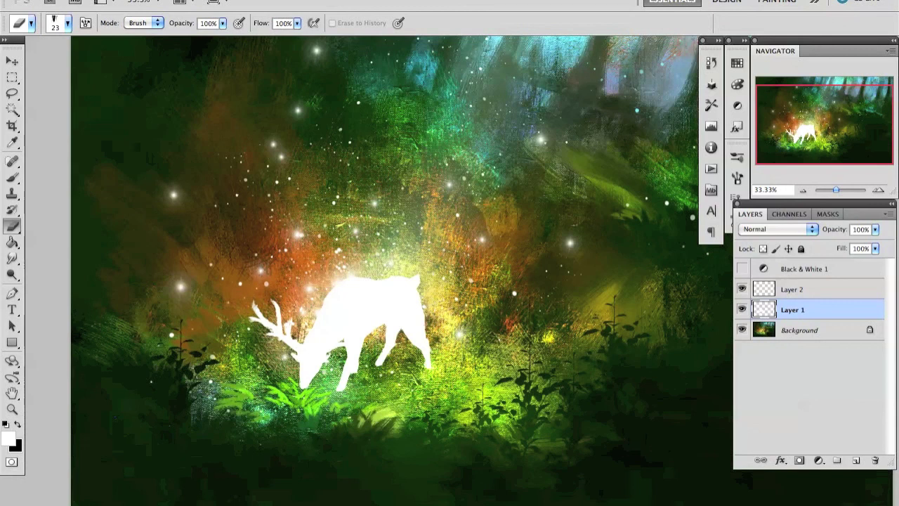
key("b")
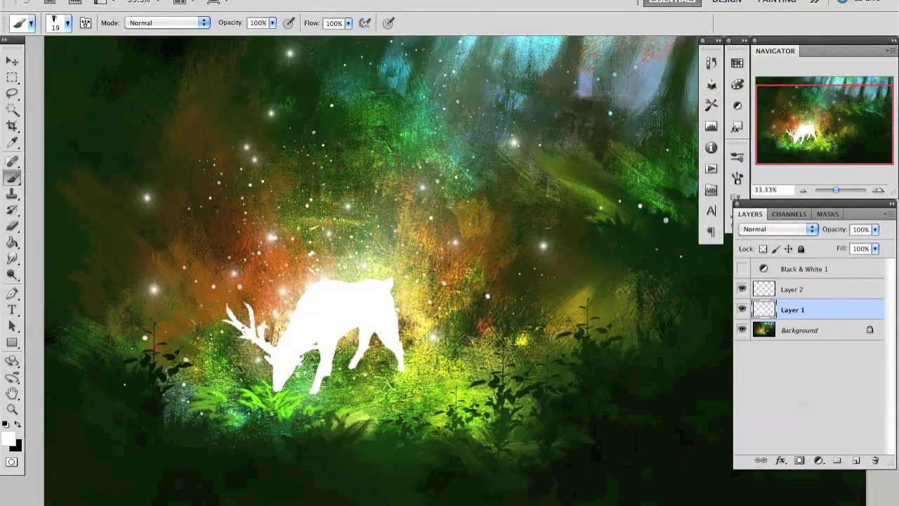
key("e")
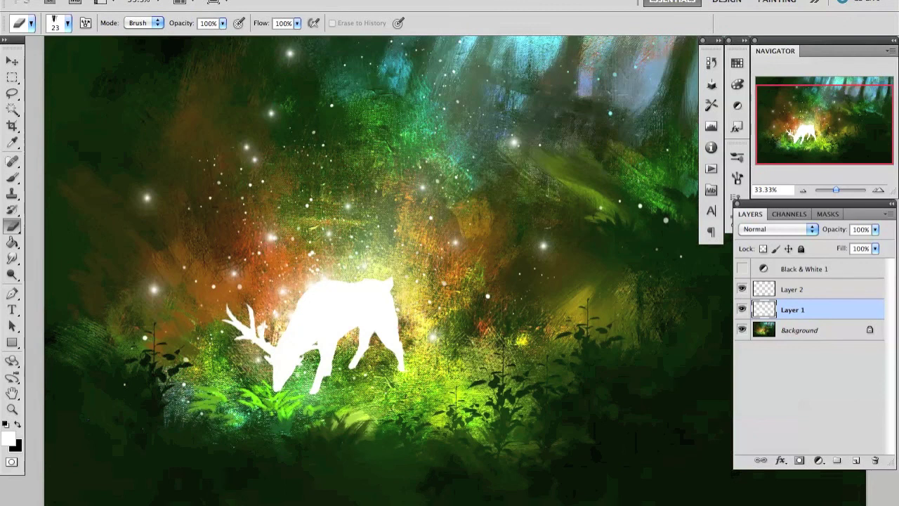
key("b")
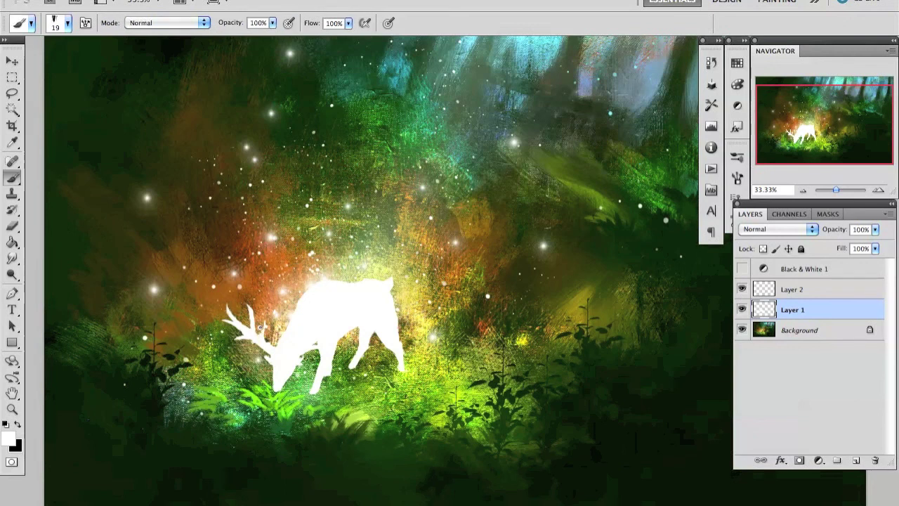
key("e")
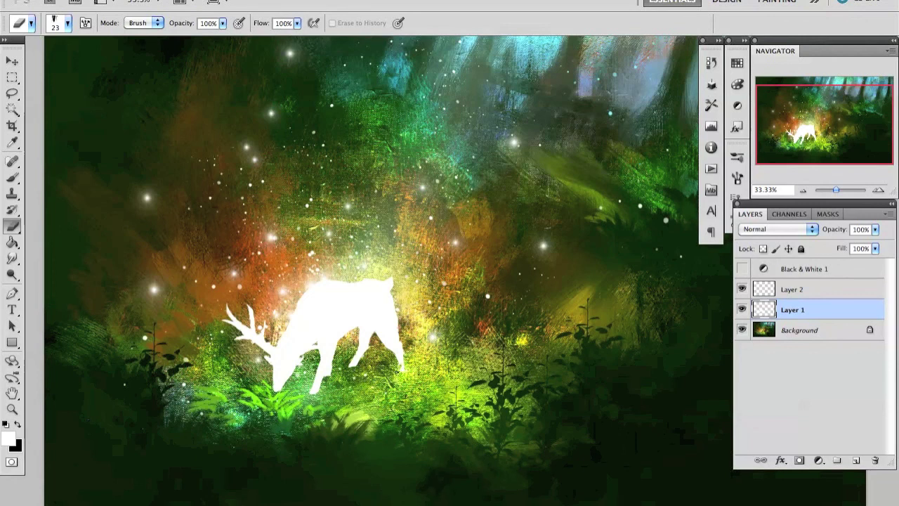
key("b")
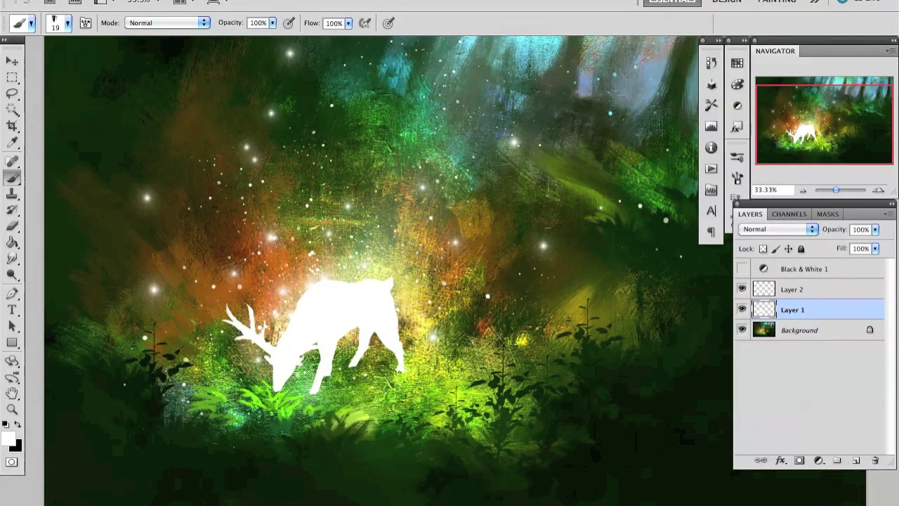
key("ctrl+minus")
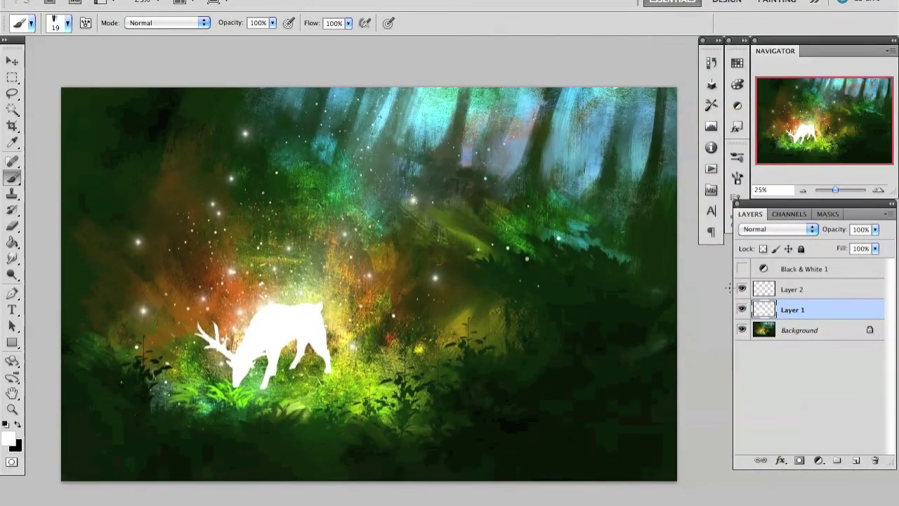
key("h")
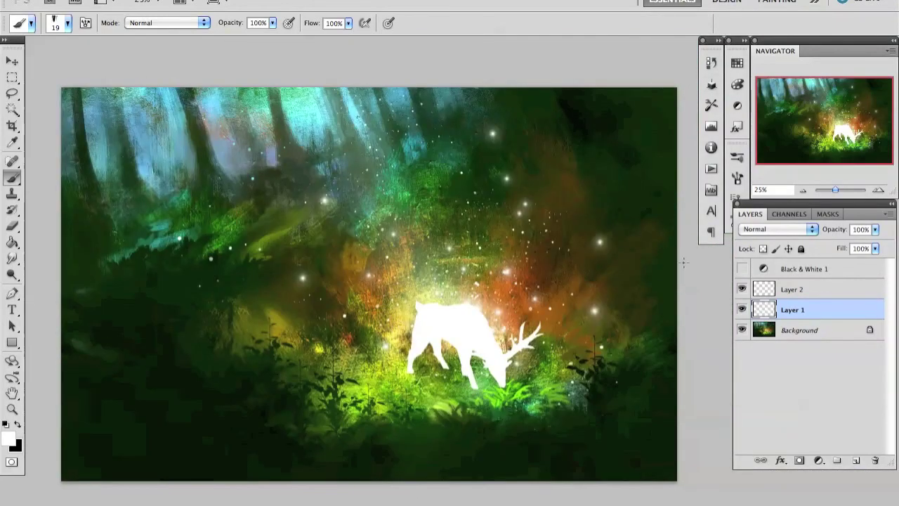
key("h")
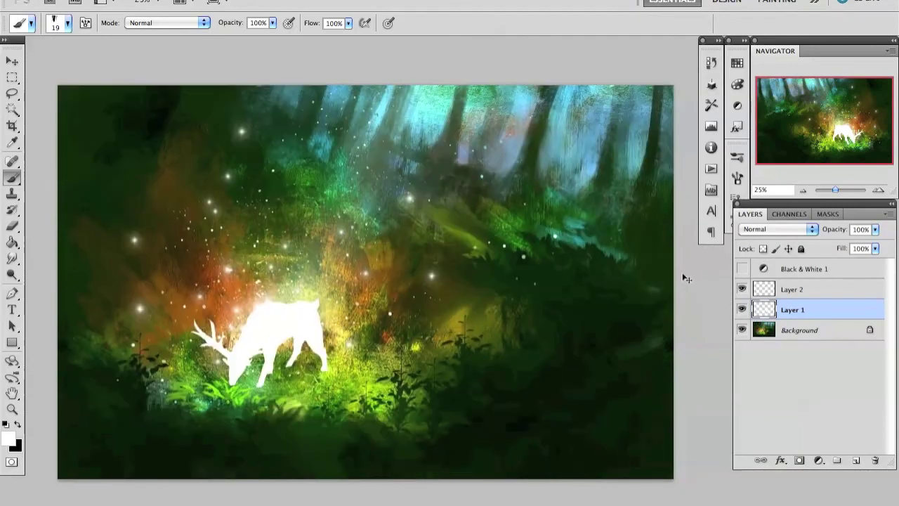